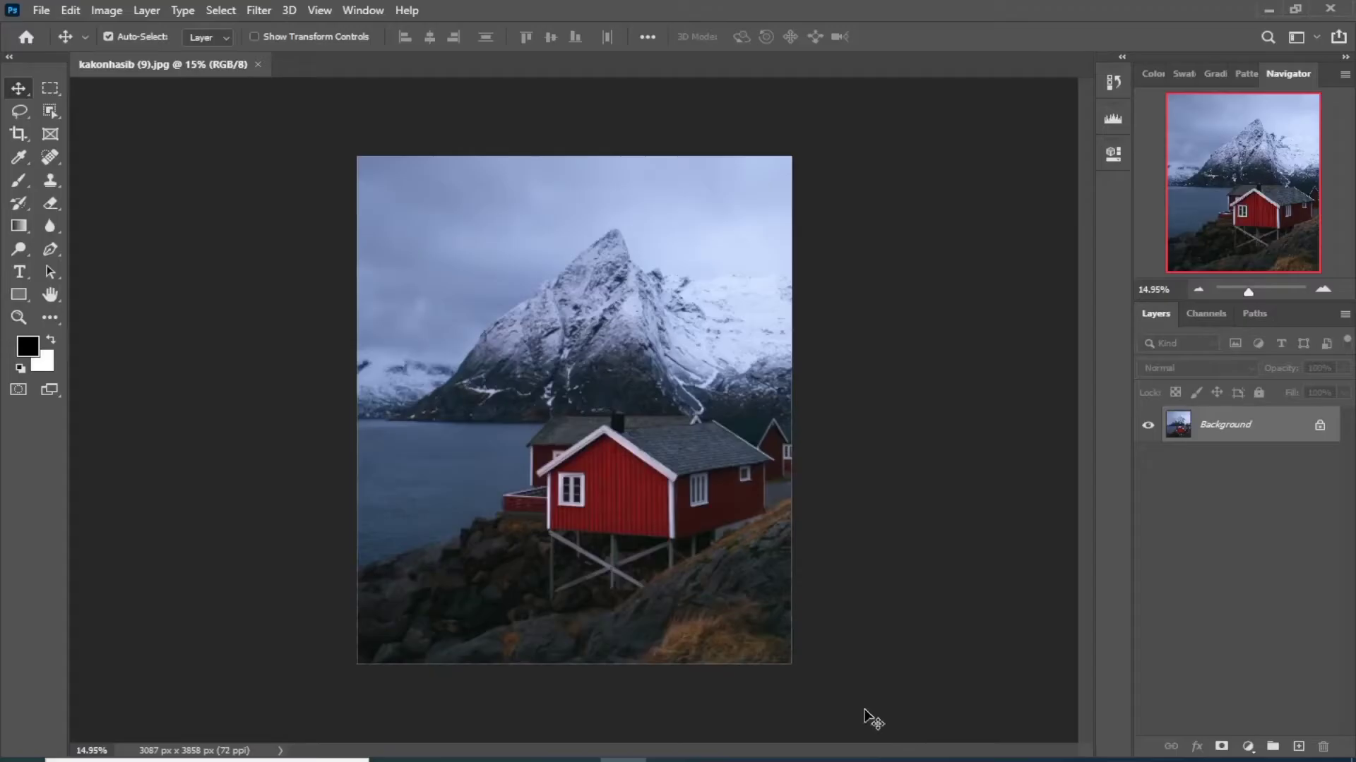
Brush over the sky above the mountains with the Quick Selection Tool.
right_click(50, 111)
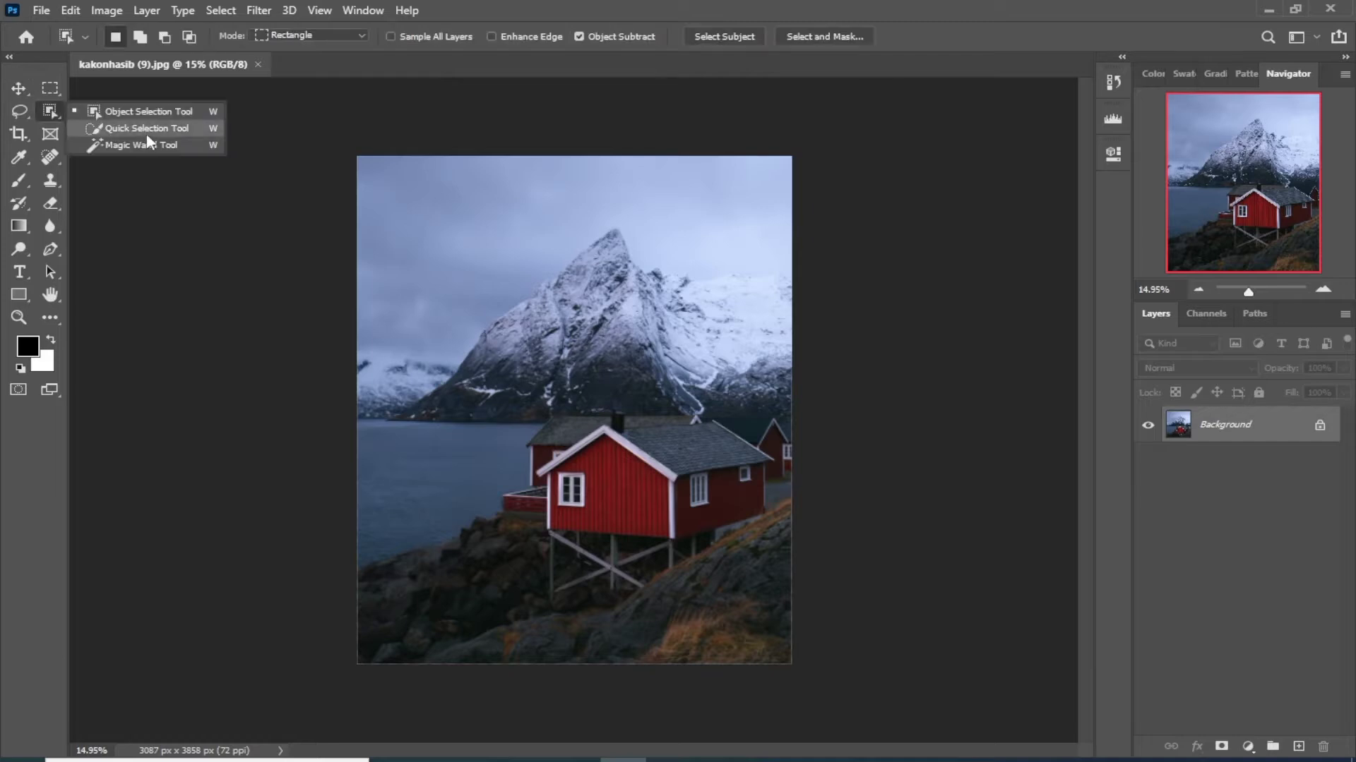
click(146, 129)
drag(499, 181, 746, 186)
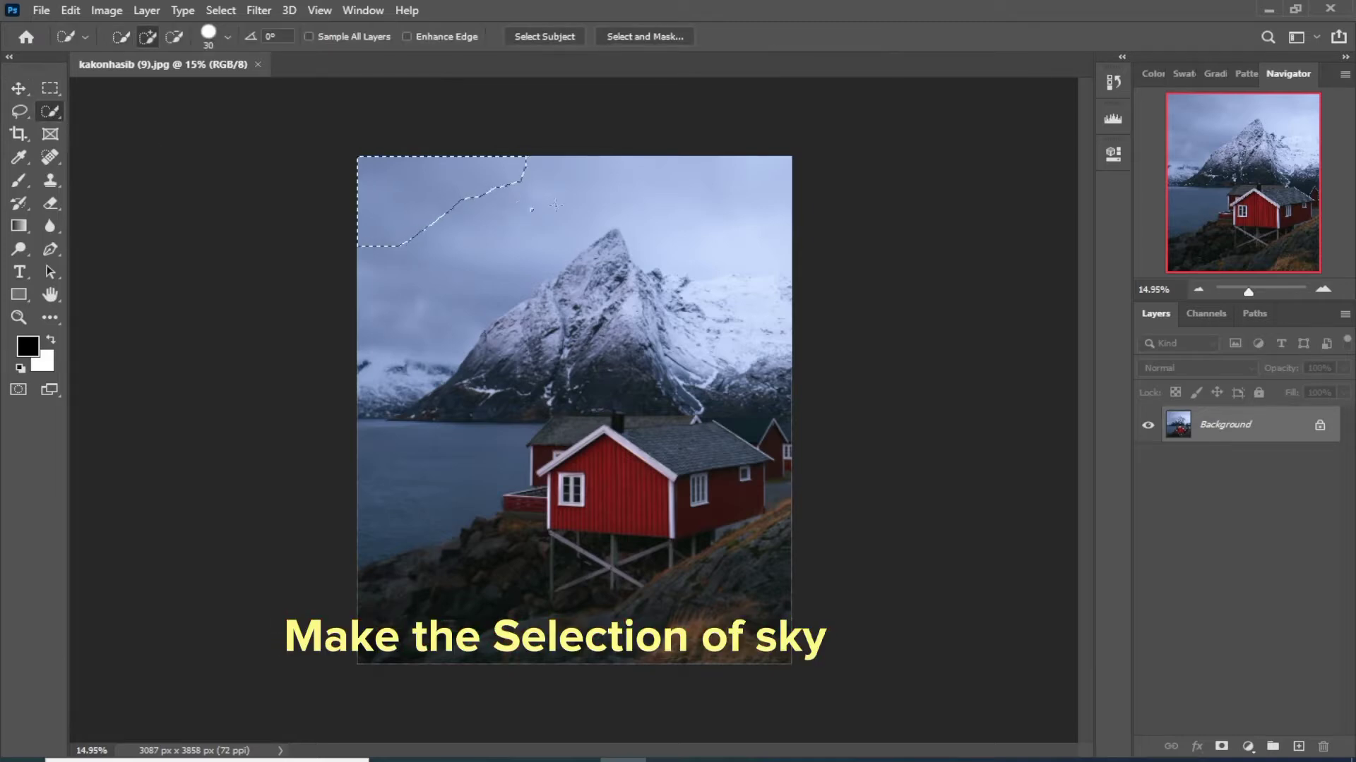
scroll(510, 387, up, 5)
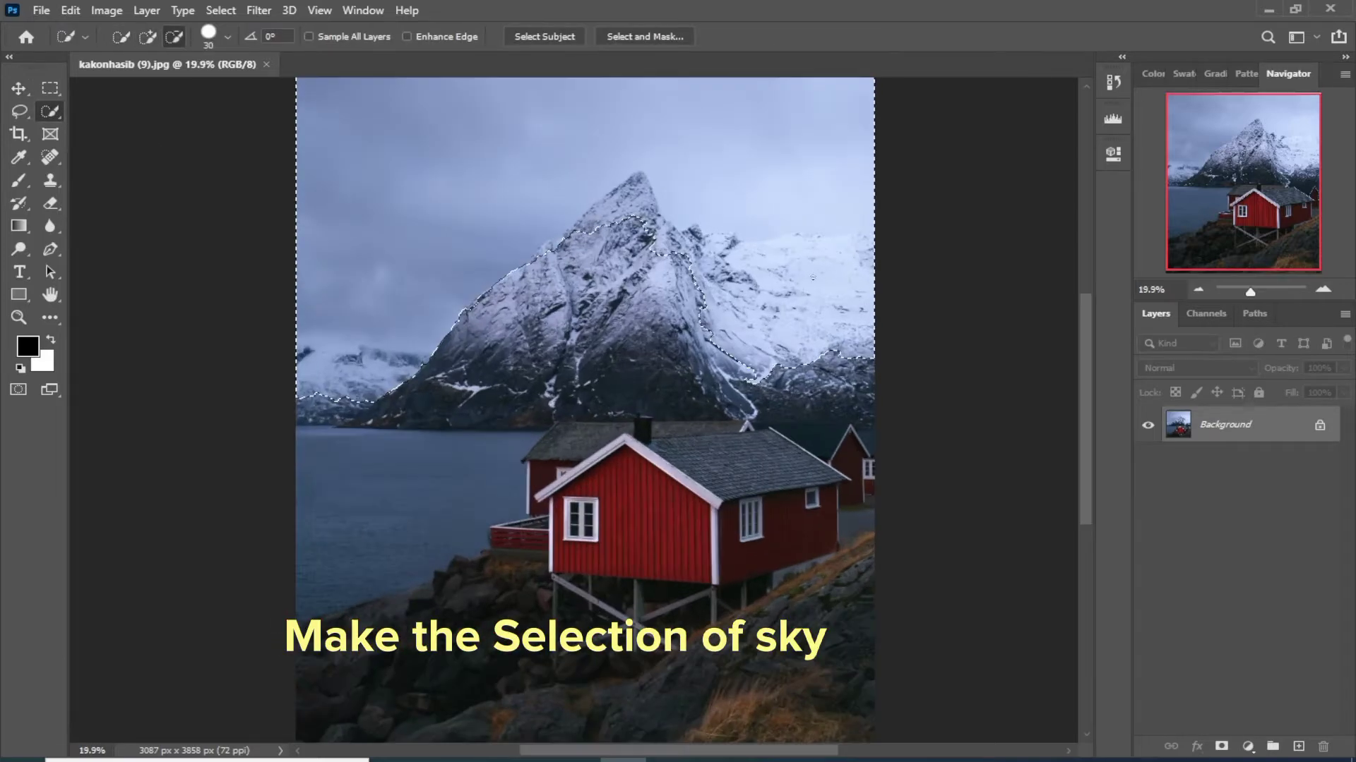
scroll(382, 420, up, 1)
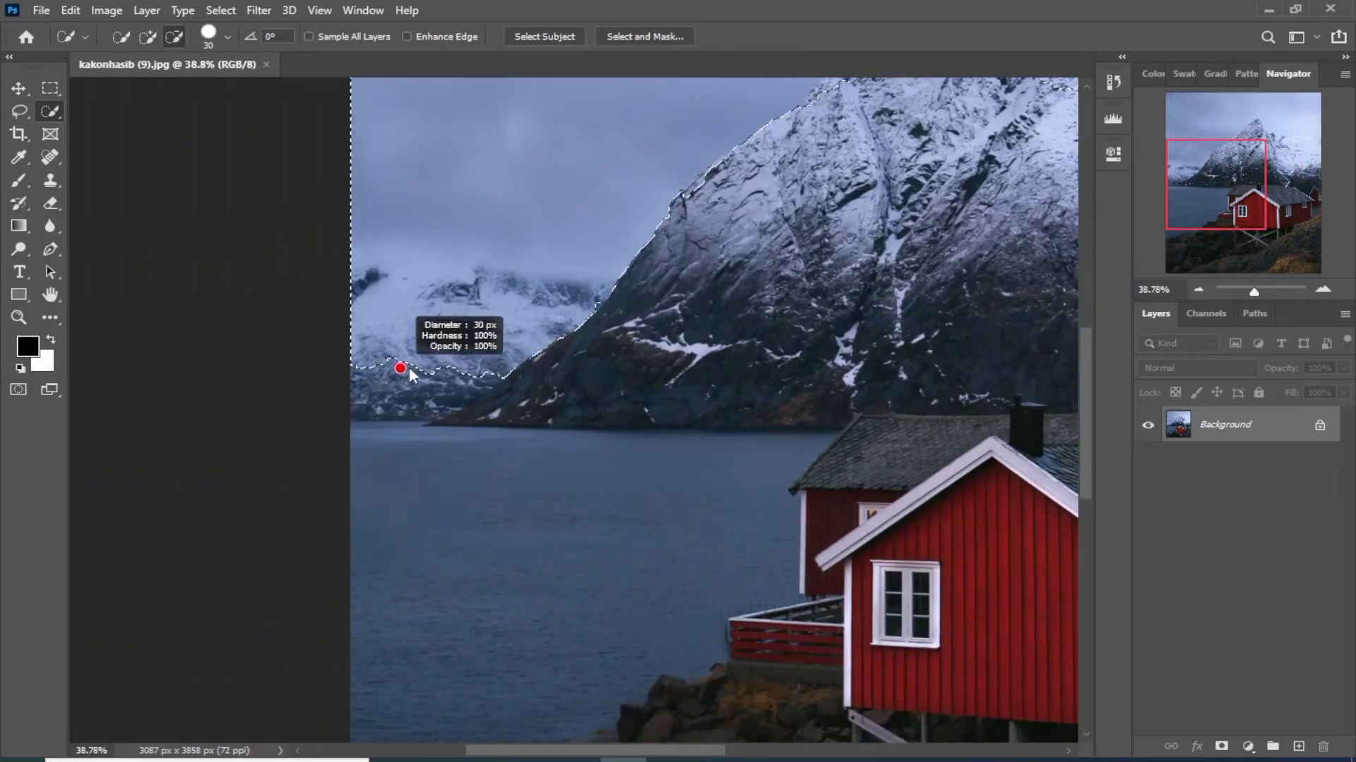
mouse_move(408, 367)
mouse_down()
mouse_move(424, 383)
mouse_move(582, 343)
mouse_up()
scroll(424, 383, up, 1)
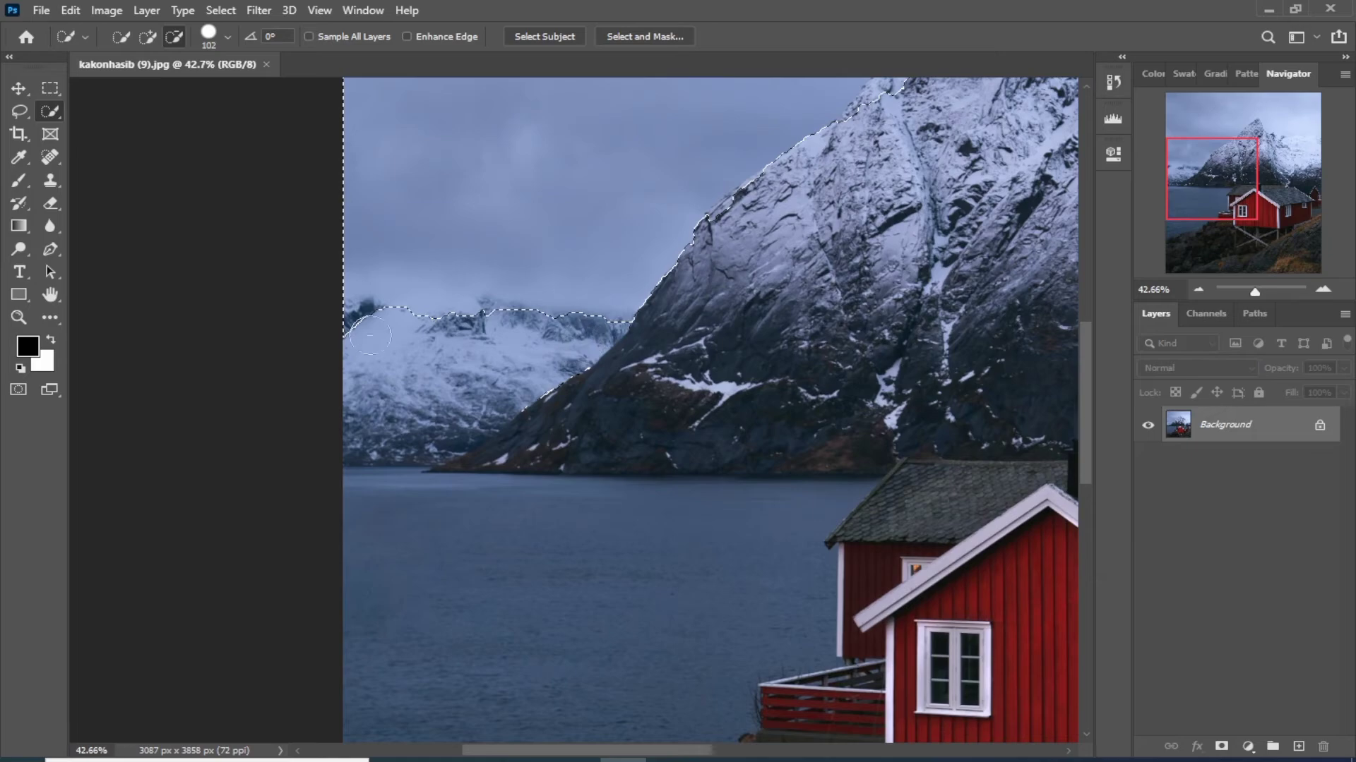
Subtract the left snowy hills and refine the selection along the ridge toward the peak.
drag(333, 327, 338, 326)
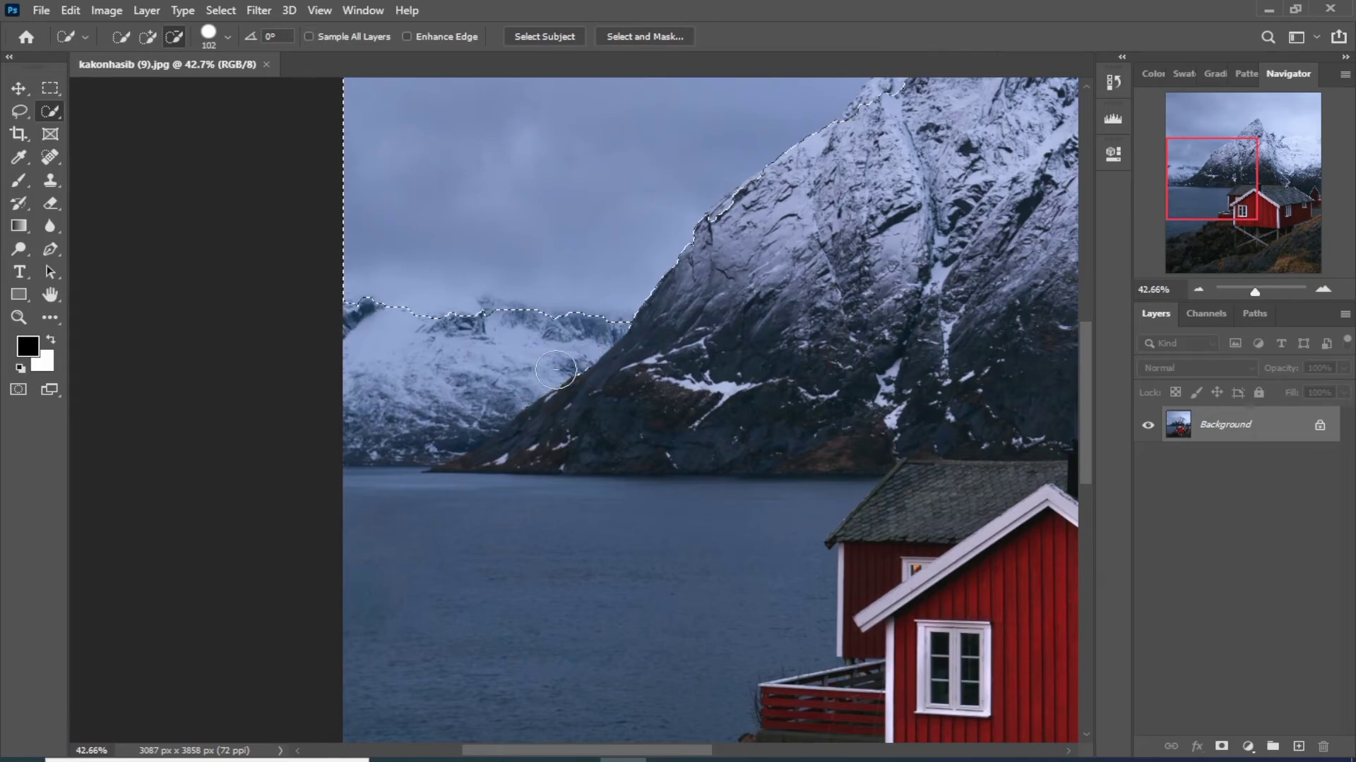
scroll(402, 514, up, 2)
scroll(363, 508, up, 2)
scroll(394, 403, up, 2)
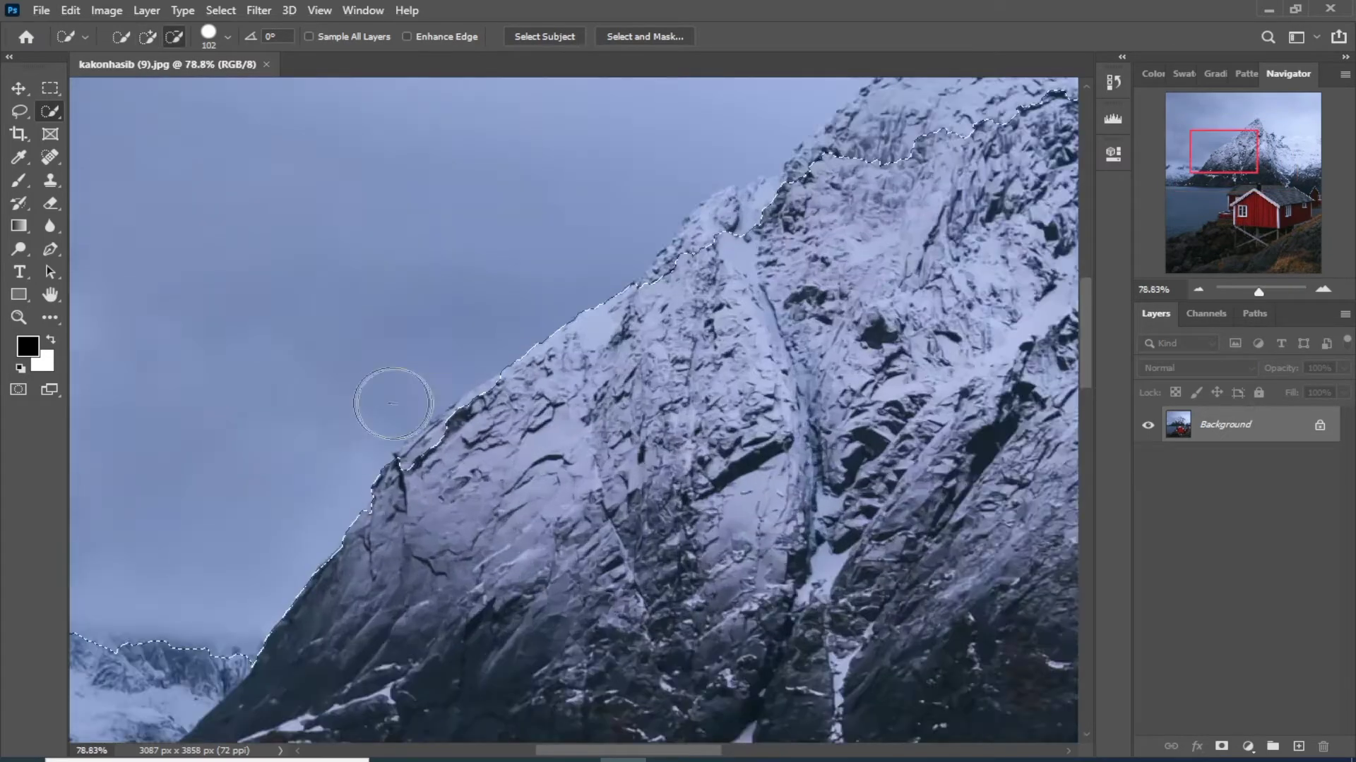
scroll(393, 404, up, 2)
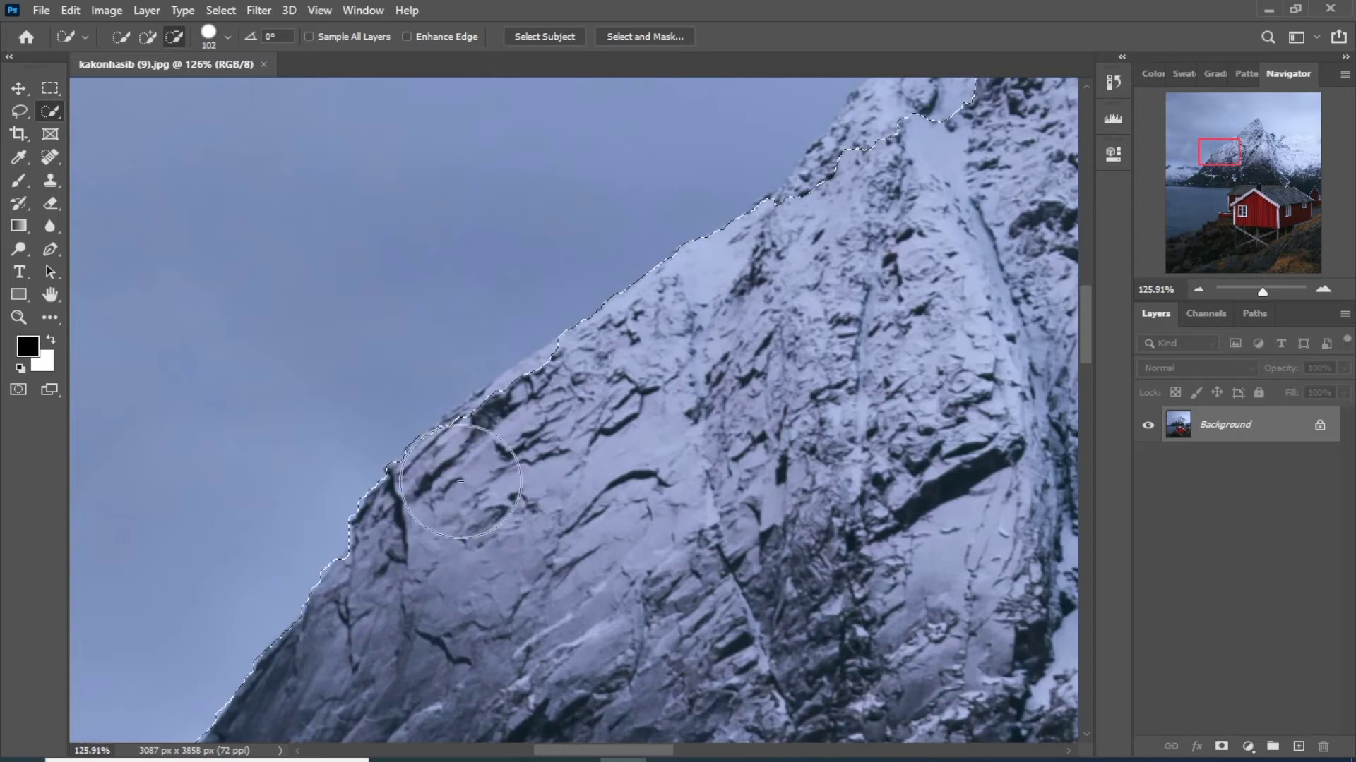
drag(461, 481, 392, 505)
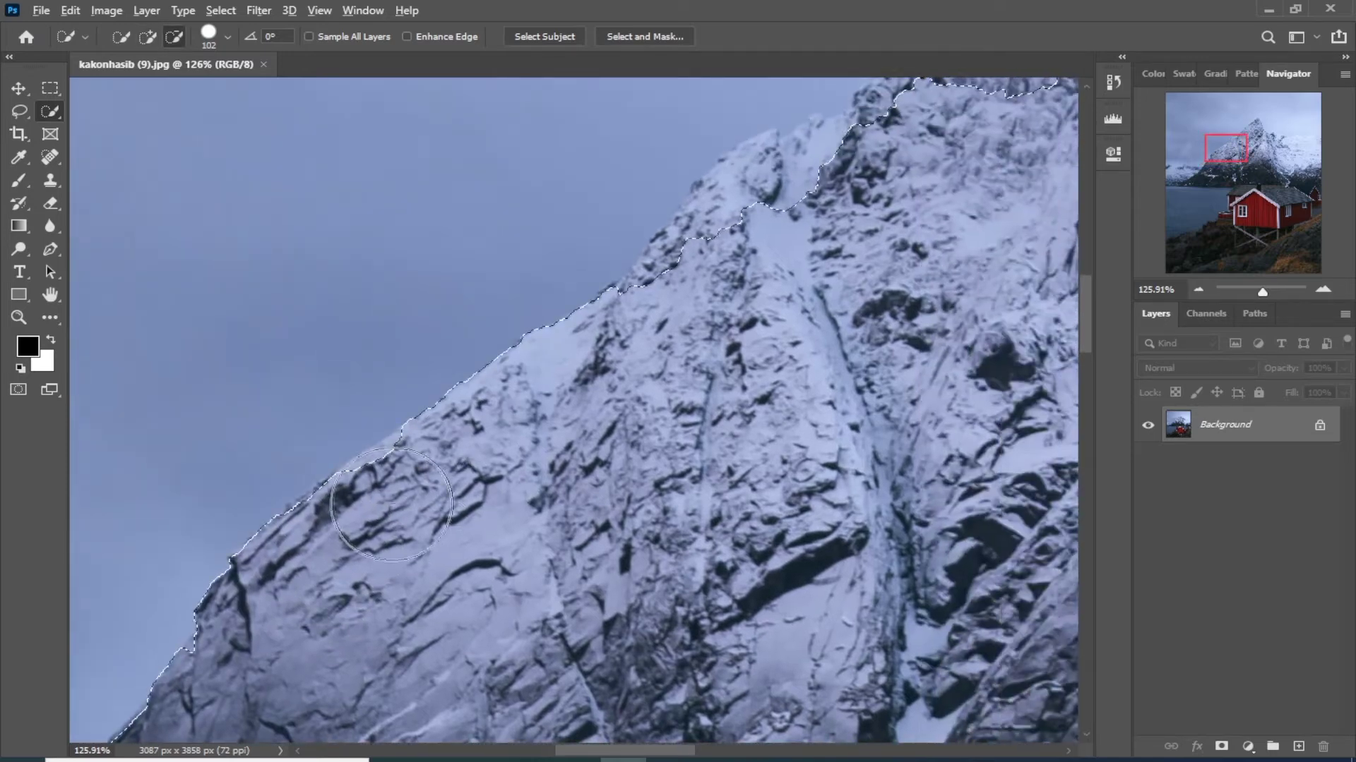
key(alt)
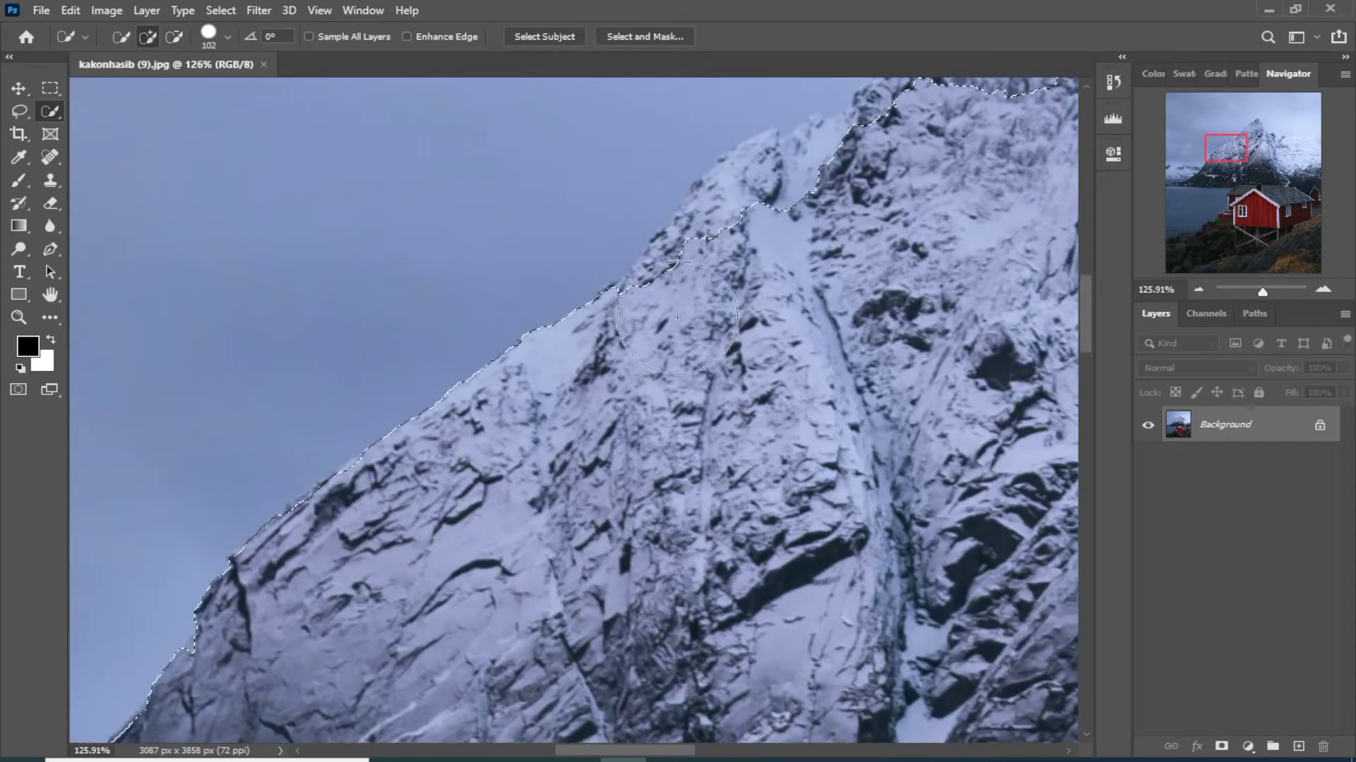
drag(677, 318, 433, 520)
key(alt)
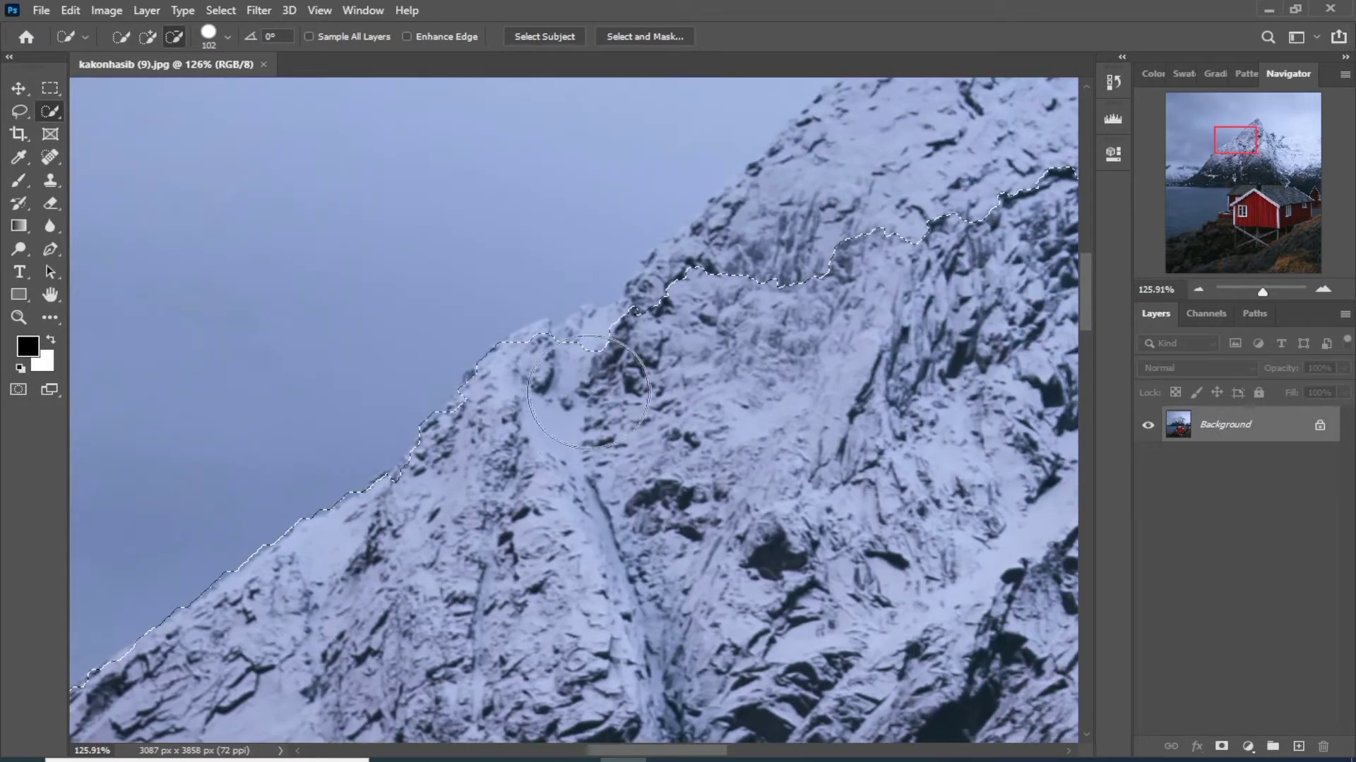
drag(588, 392, 415, 476)
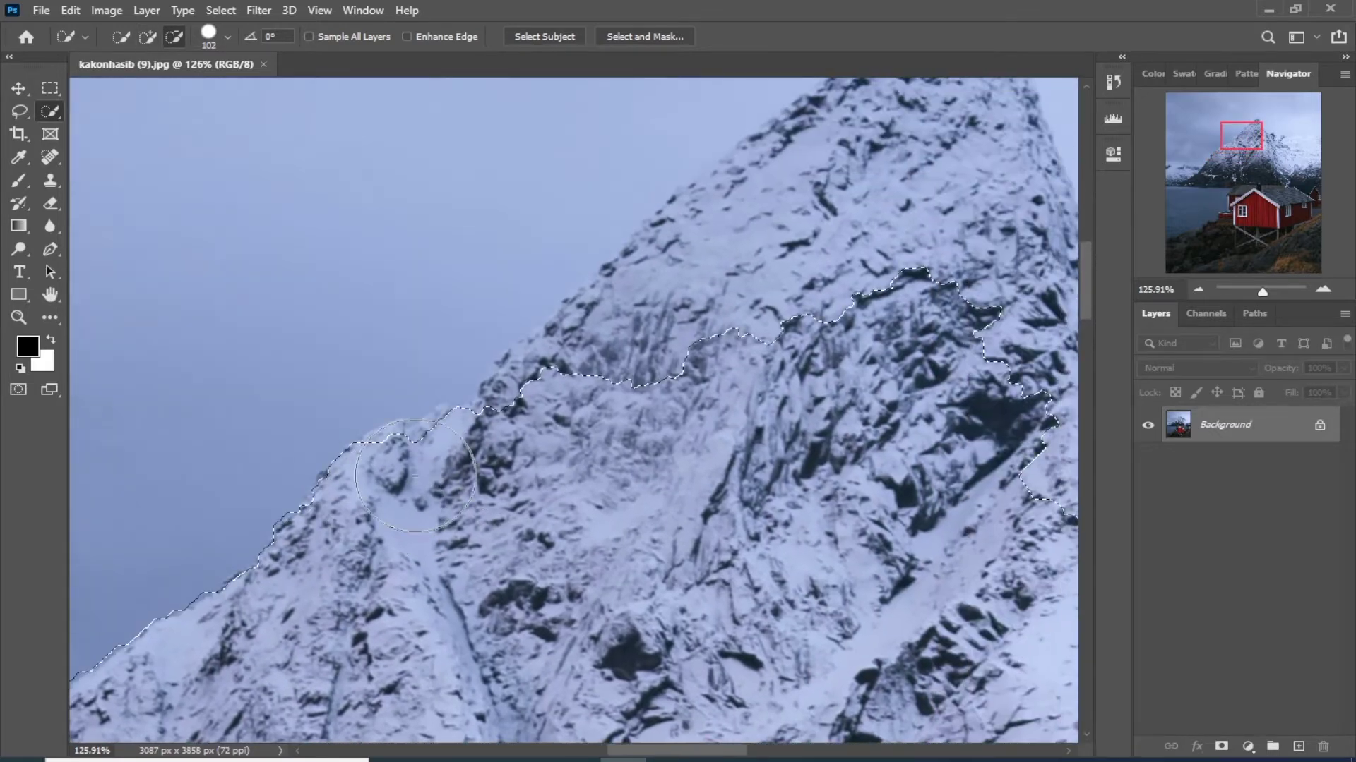
drag(657, 386, 552, 520)
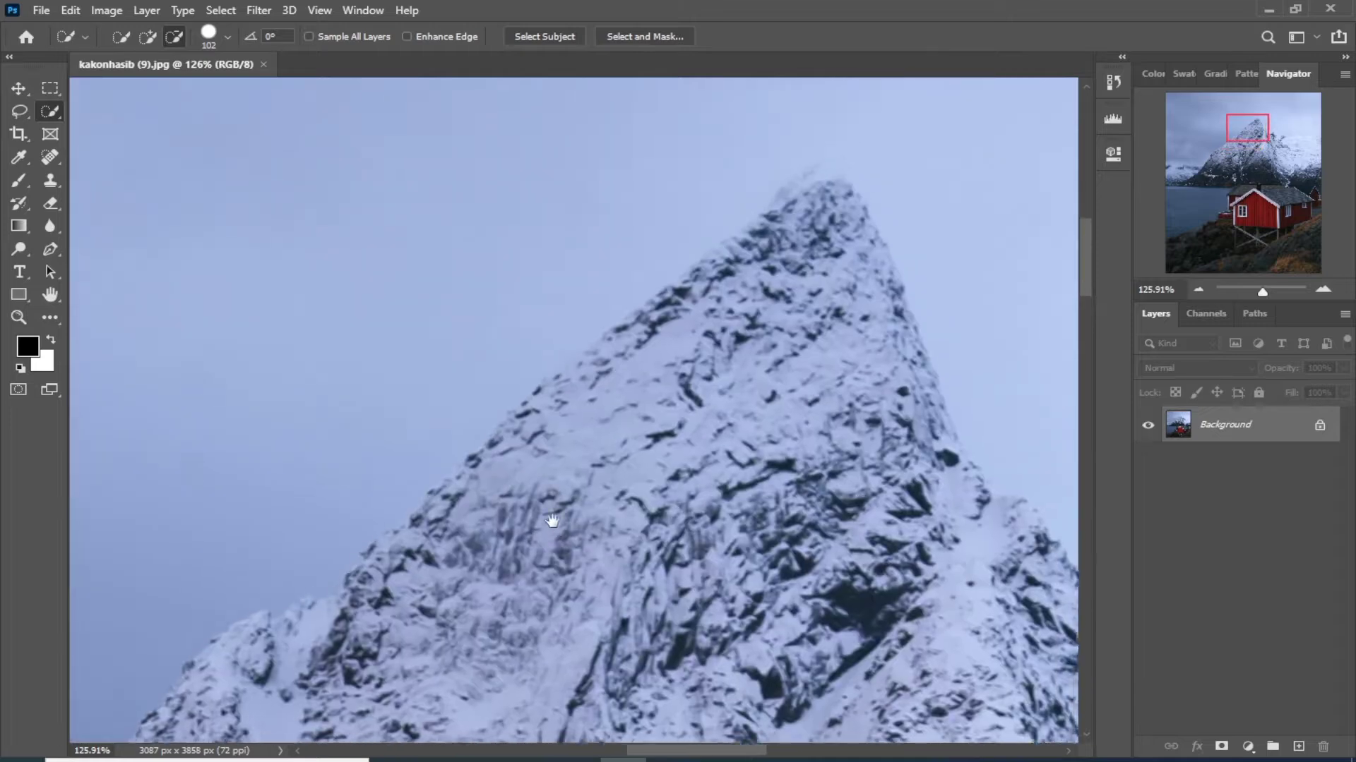
Shrink the brush and fit the sky selection to the peak's left ridge.
mouse_move(423, 558)
mouse_down()
mouse_move(708, 391)
mouse_move(819, 212)
mouse_up()
key(bracketleft)
key(bracketleft)
key(bracketleft)
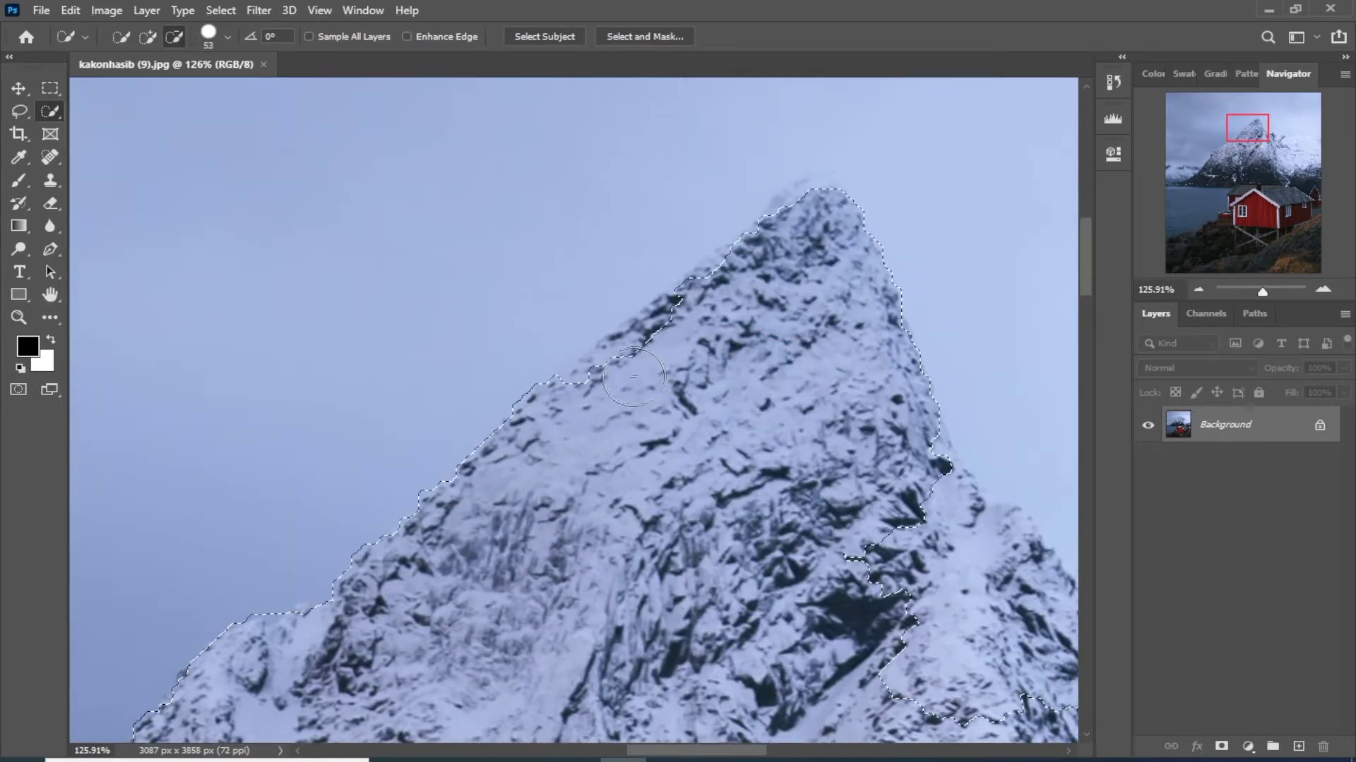
mouse_move(778, 241)
mouse_down()
mouse_move(709, 295)
mouse_move(740, 271)
mouse_up()
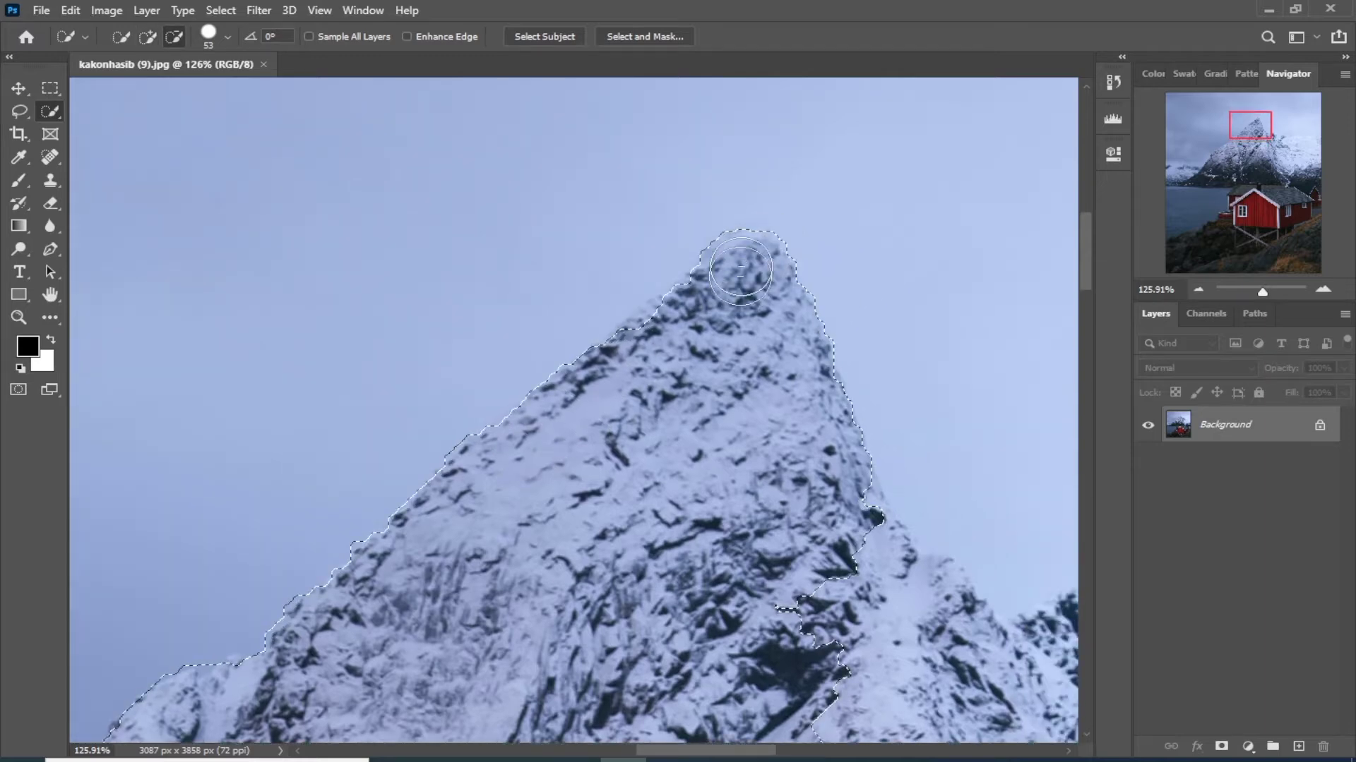
scroll(740, 270, down, 2)
scroll(741, 270, down, 1)
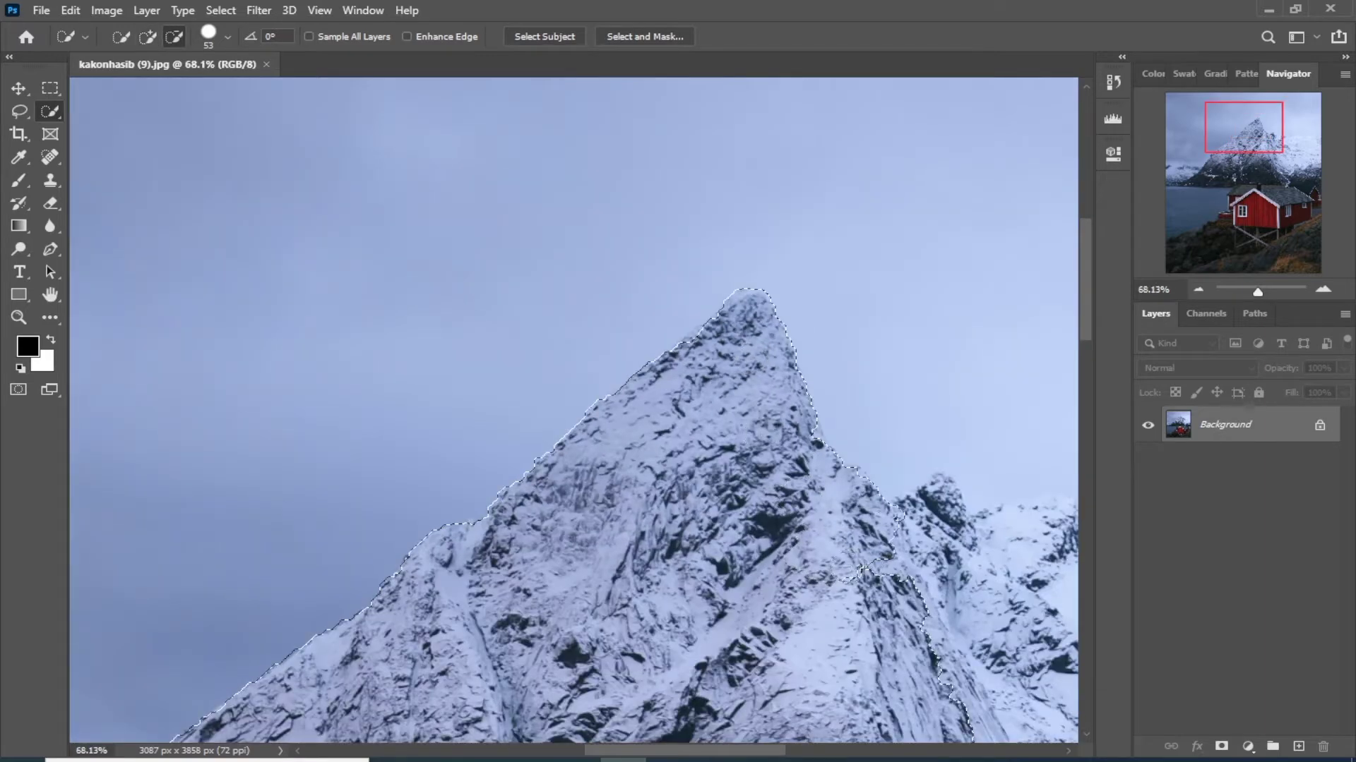
scroll(861, 568, up, 1)
scroll(706, 494, up, 1)
scroll(580, 418, up, 1)
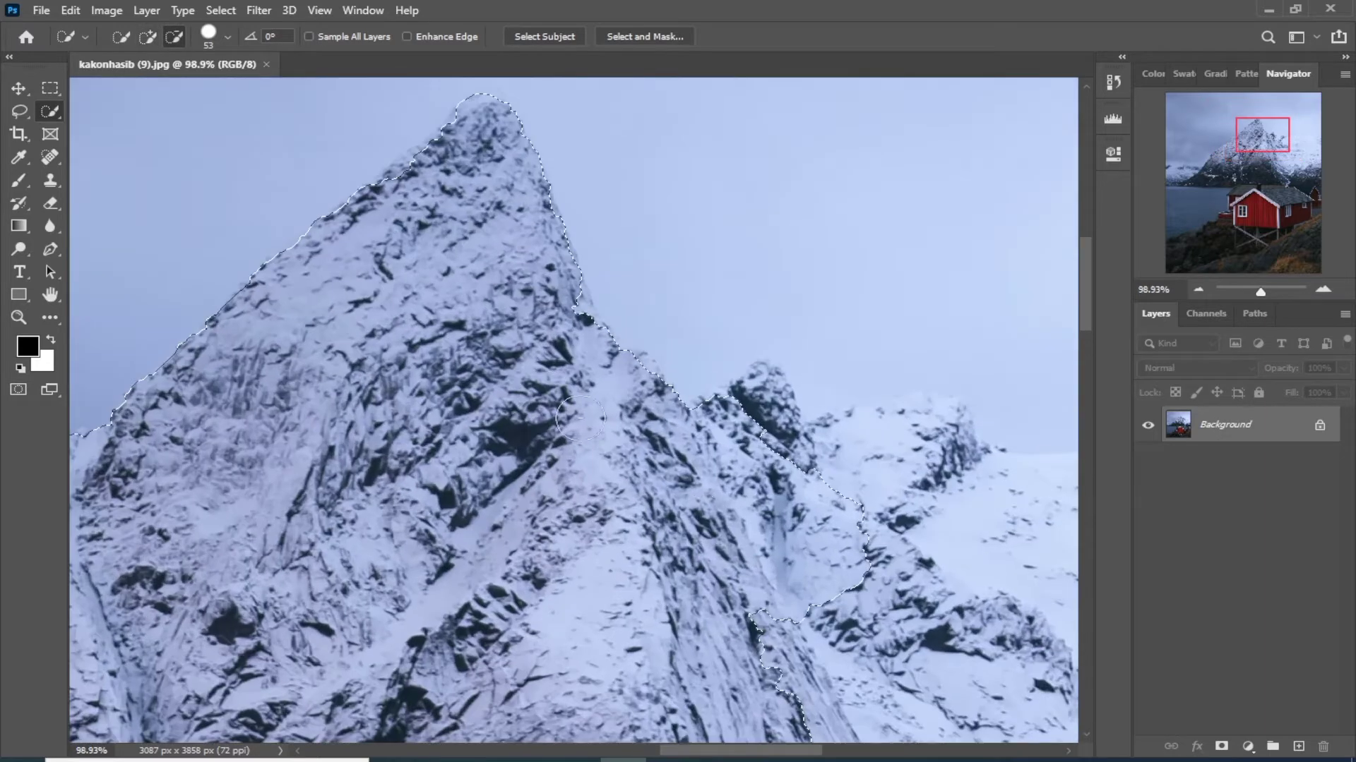
drag(794, 427, 606, 357)
Subtract the right snowfield so the selection follows its top edge to the image edge.
key(alt)
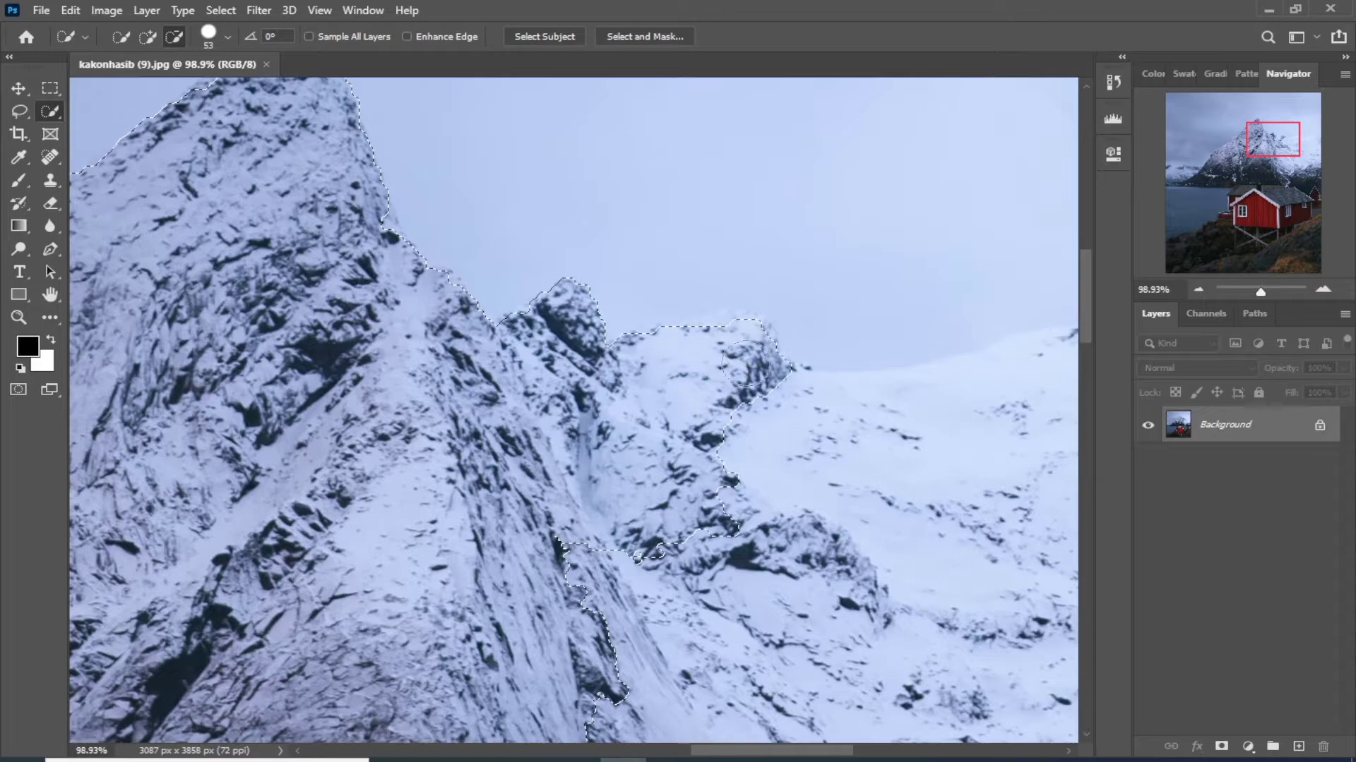
scroll(860, 567, down, 2)
scroll(860, 567, down, 1)
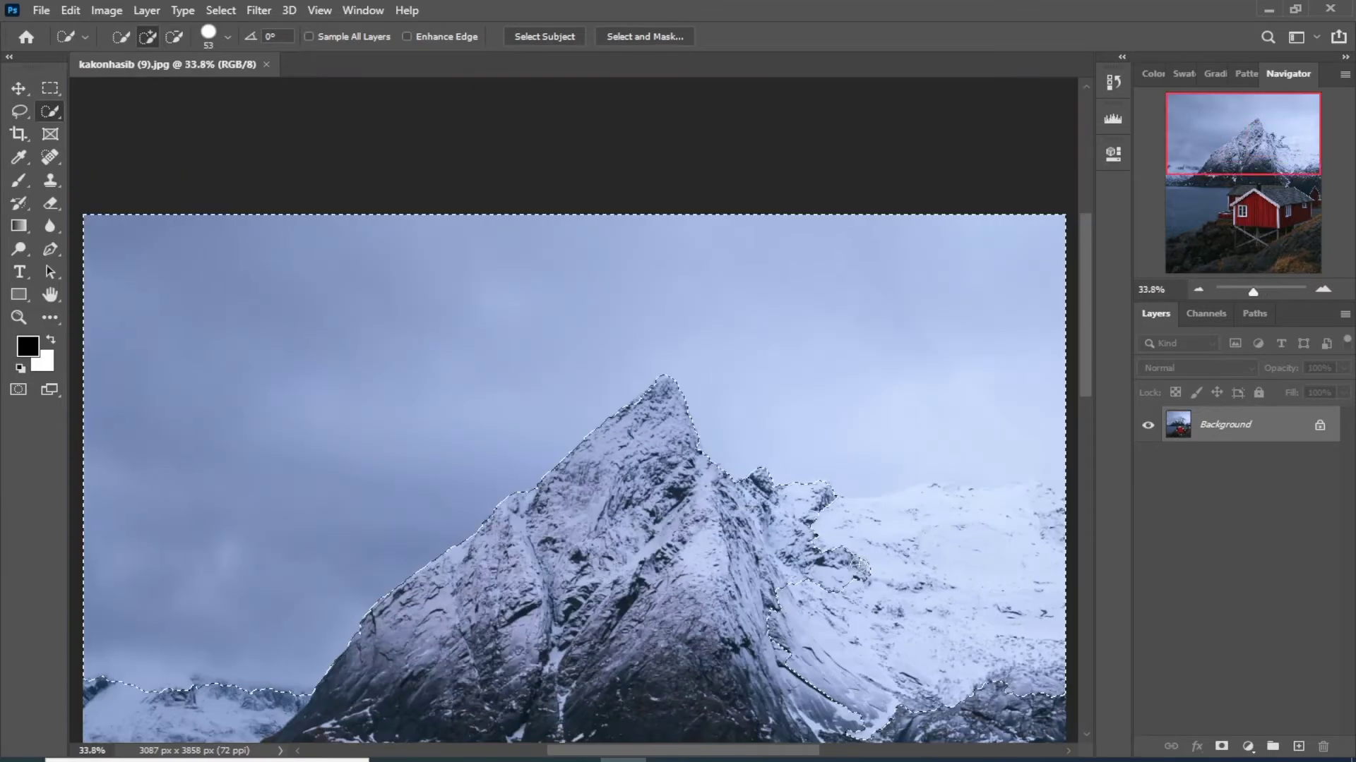
drag(860, 567, 692, 393)
key(alt)
drag(578, 456, 774, 540)
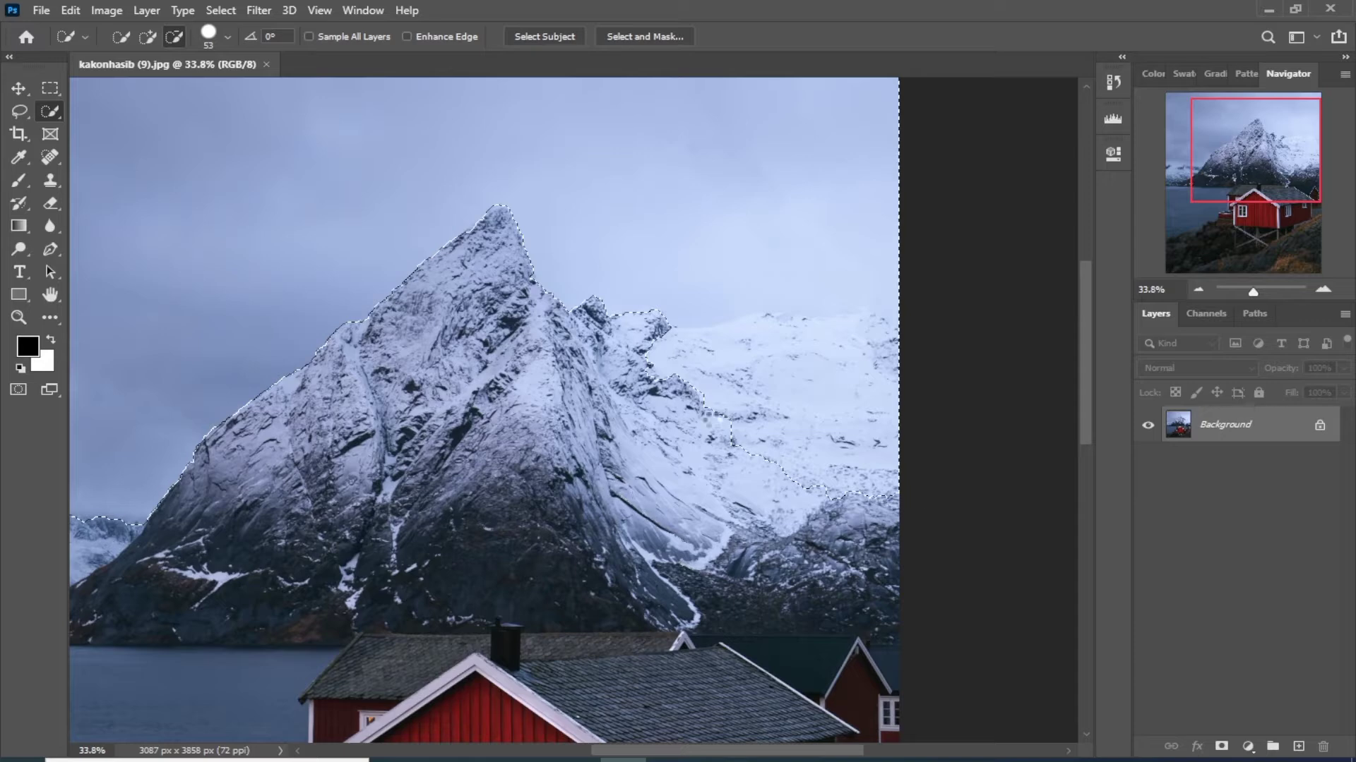
drag(706, 418, 902, 335)
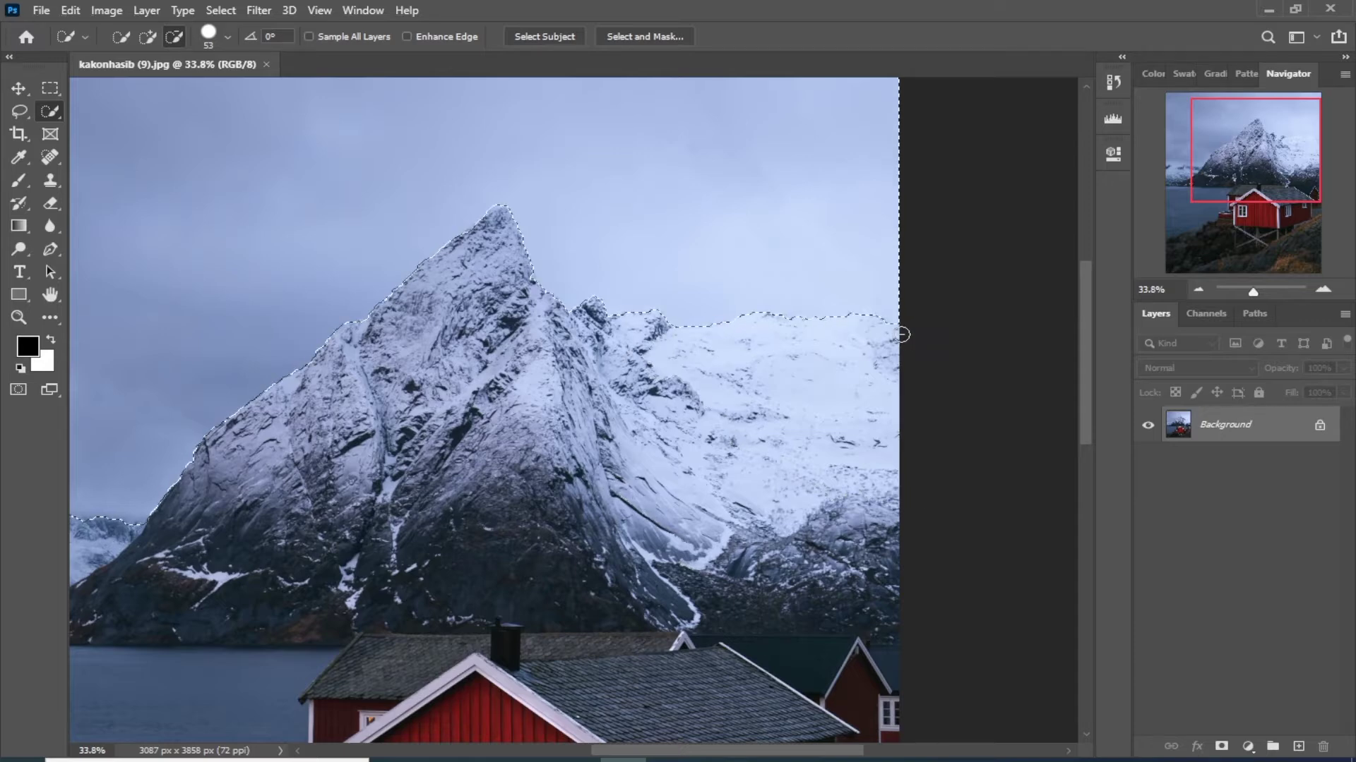
scroll(570, 435, down, 2)
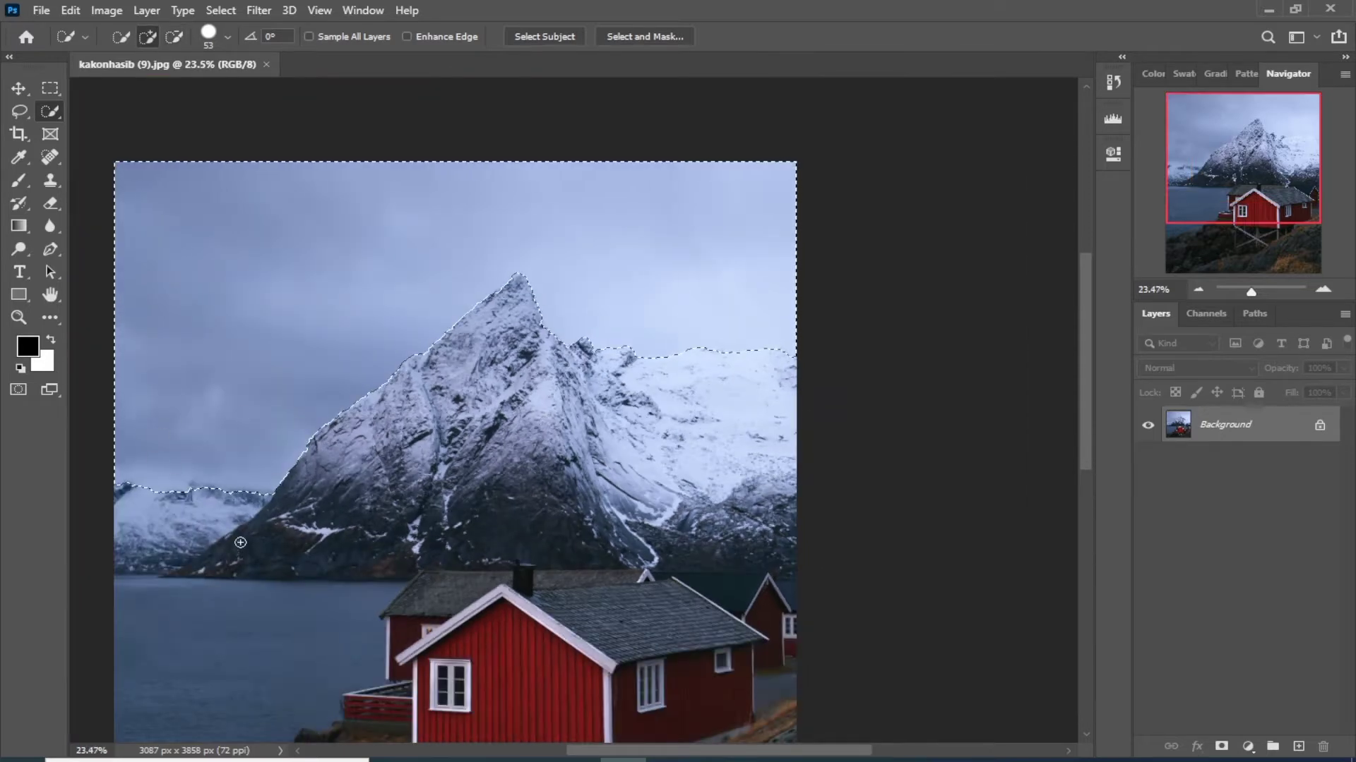
scroll(223, 480, up, 2)
scroll(224, 480, down, 2)
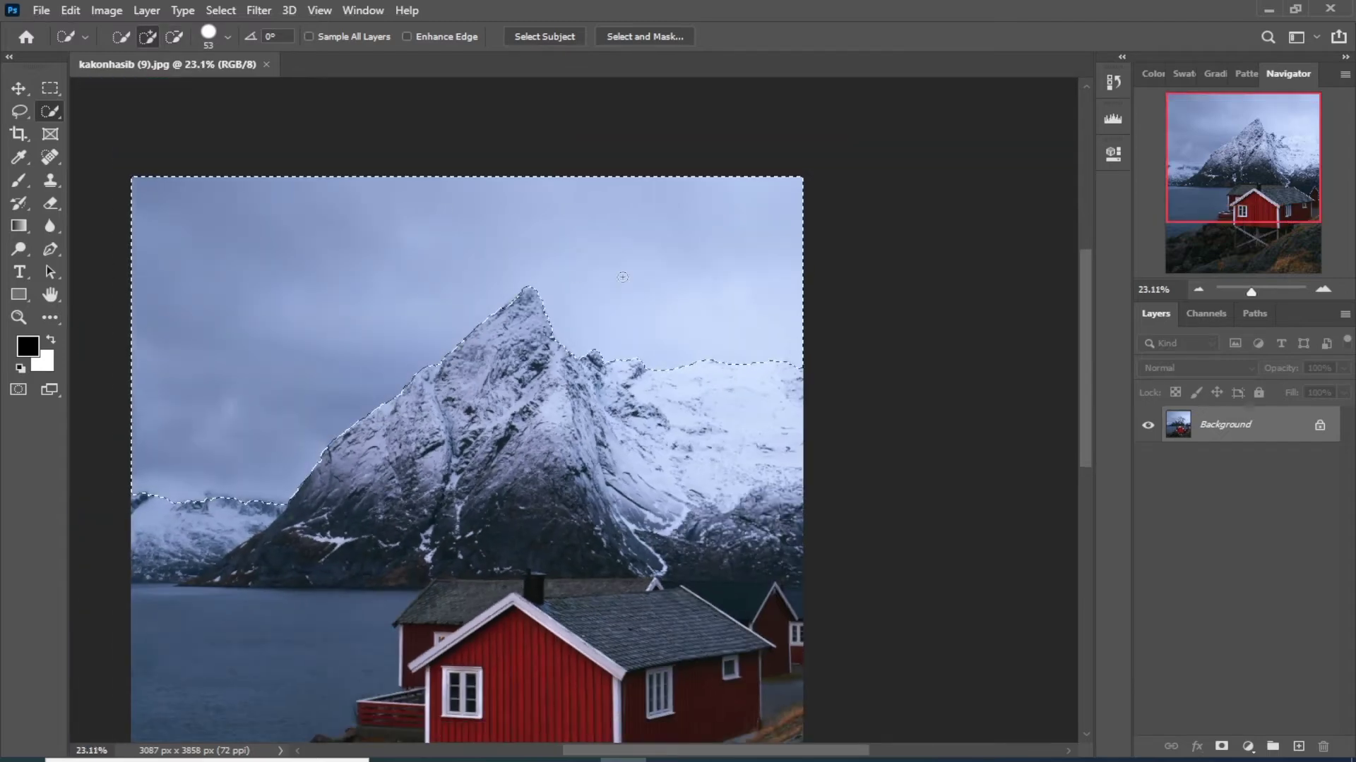
Invert the selection, copy the landscape to its own layer, and hide the original background.
click(220, 9)
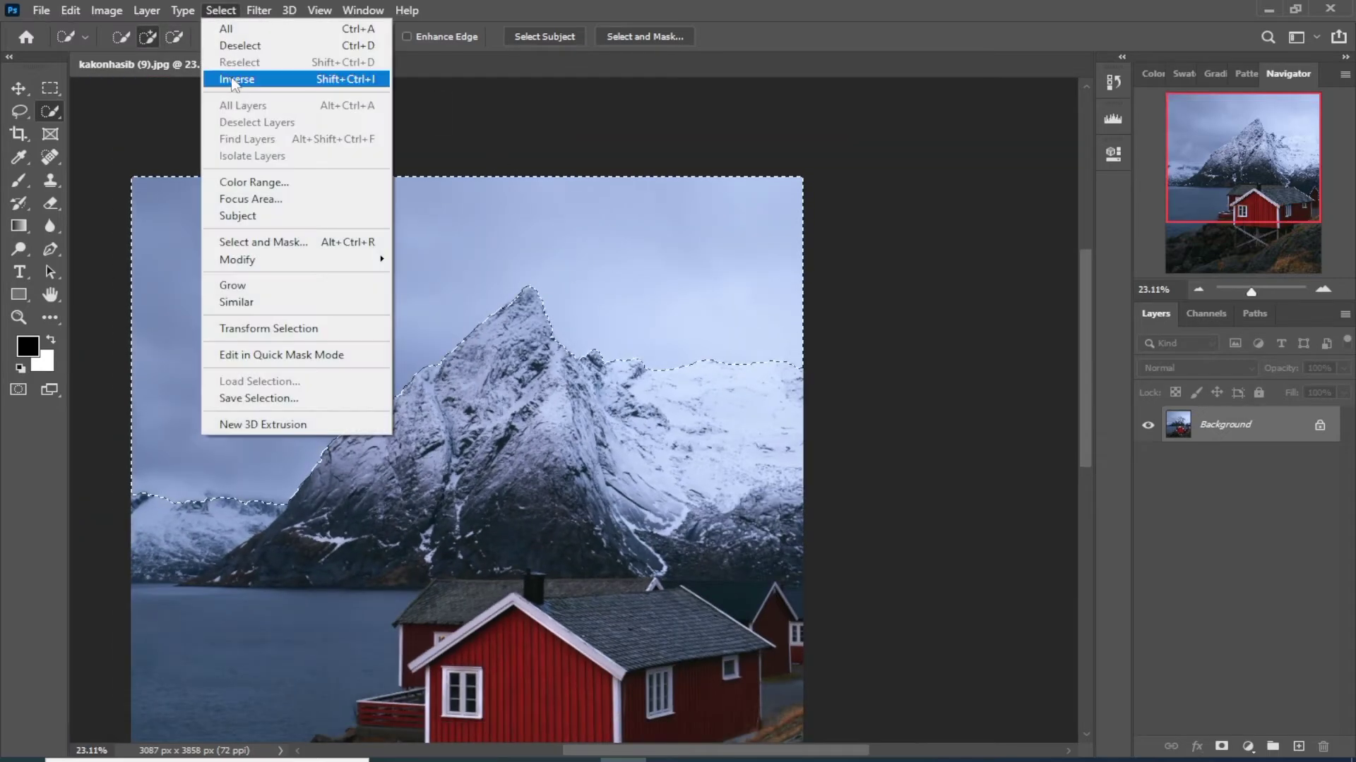
click(234, 83)
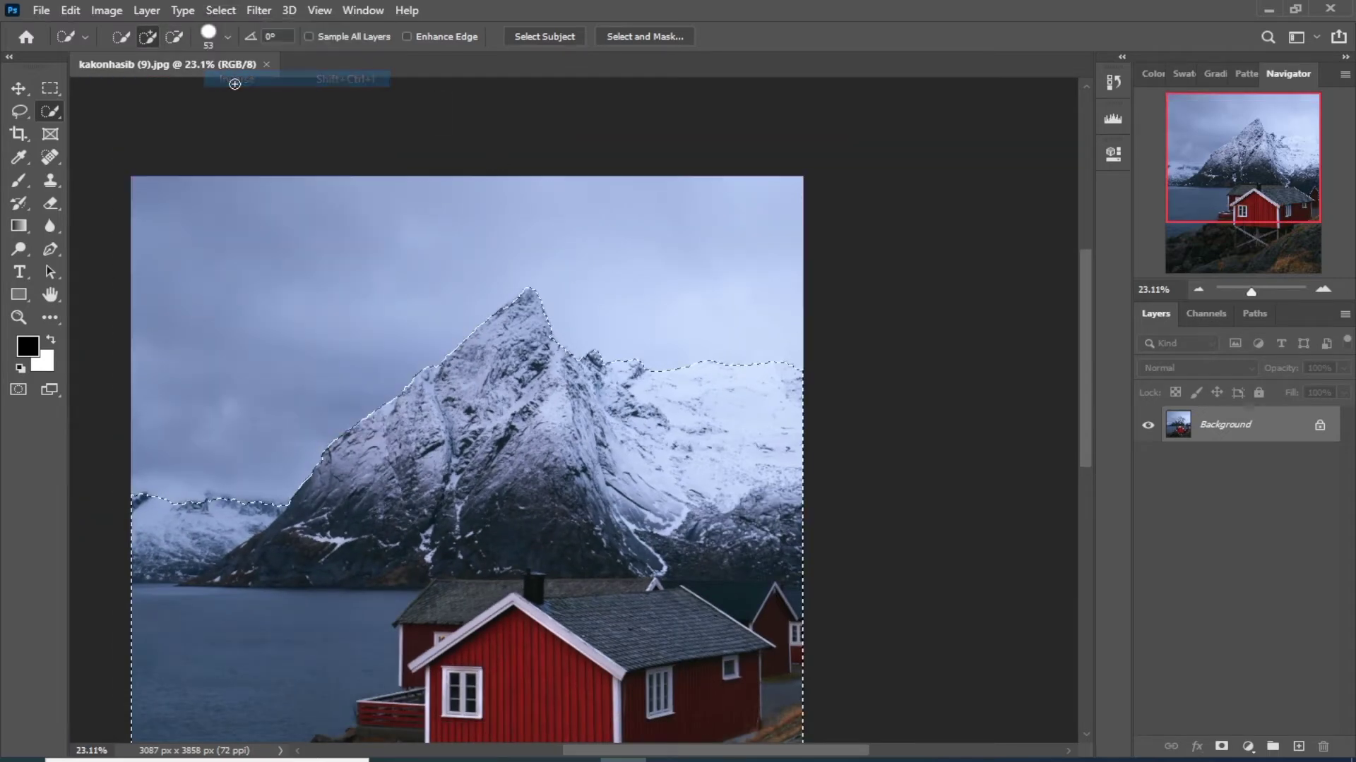
right_click(469, 422)
click(526, 536)
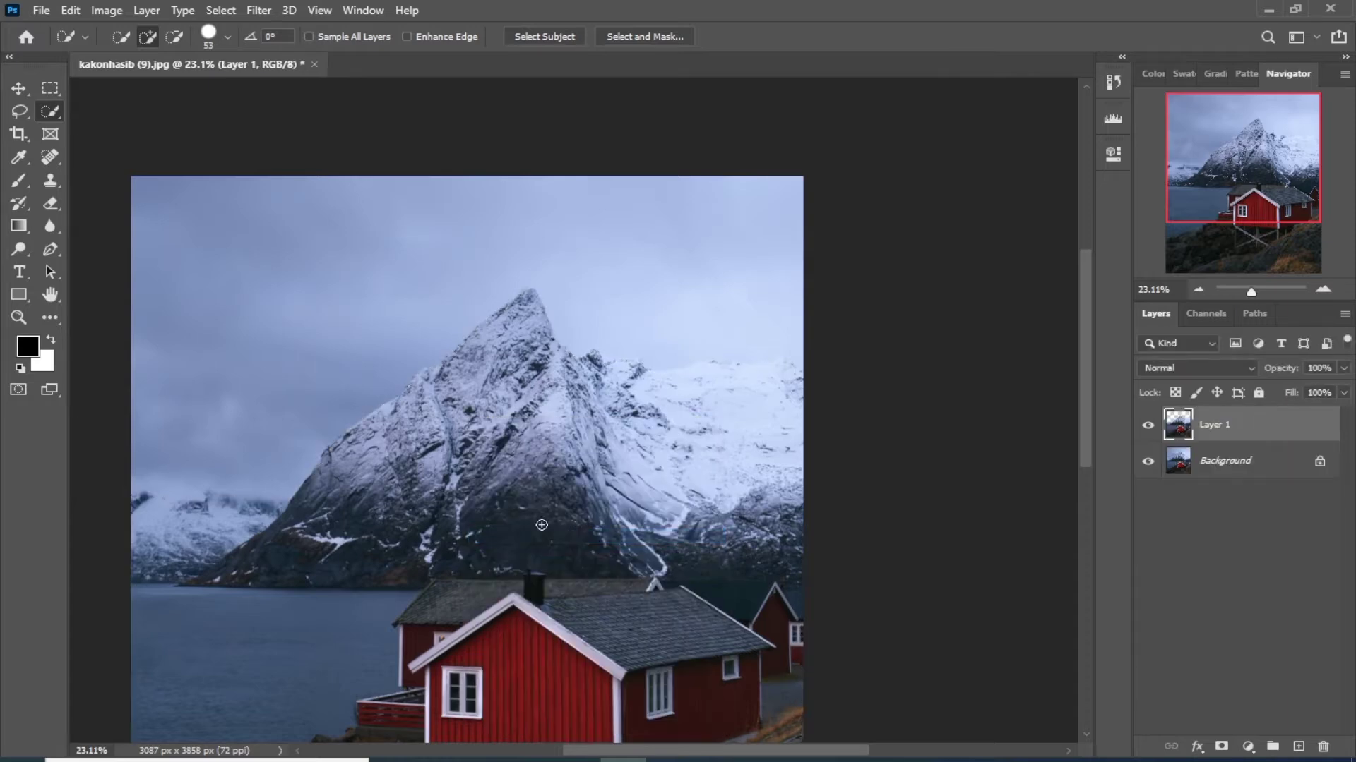
scroll(538, 513, down, 1)
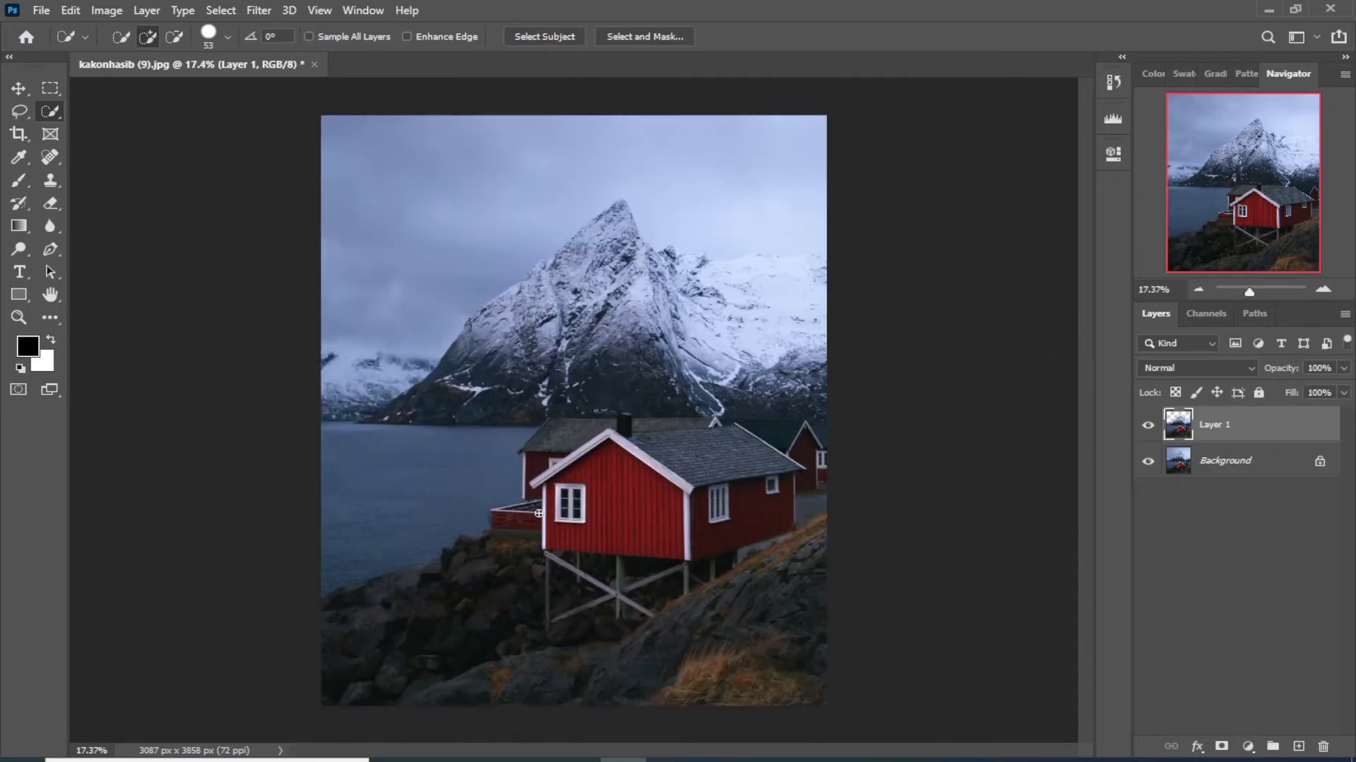
click(1140, 472)
Add a new layer above the Background and fill it black with the Paint Bucket.
click(18, 88)
click(1241, 462)
click(1299, 746)
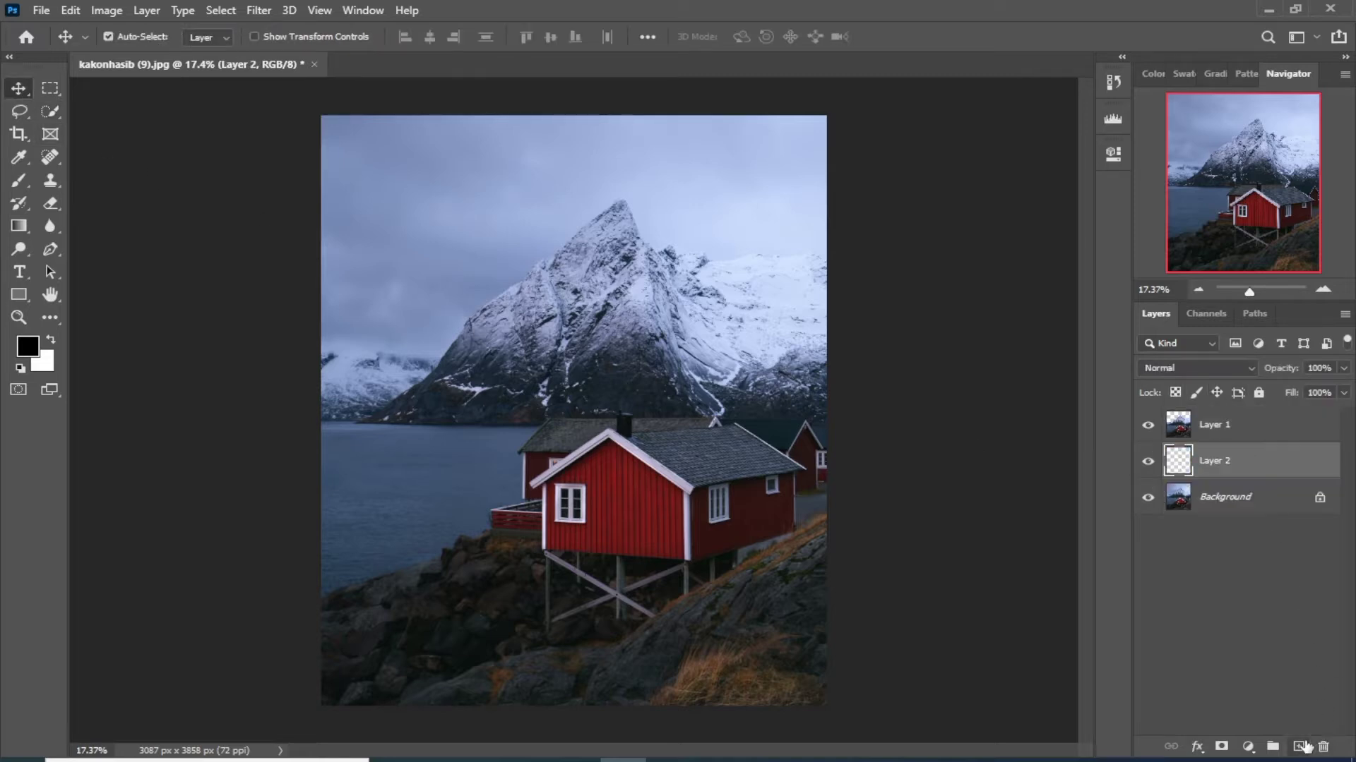
right_click(23, 232)
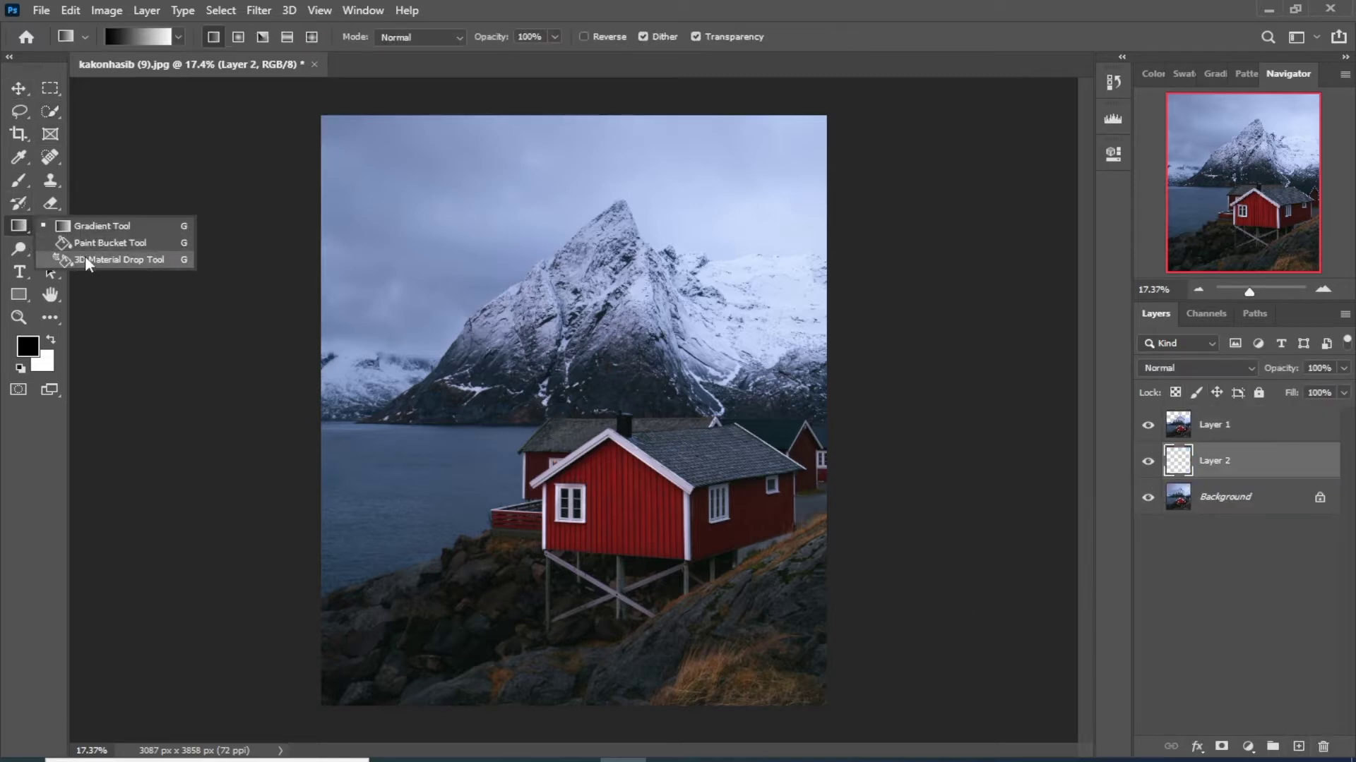
click(84, 243)
click(477, 233)
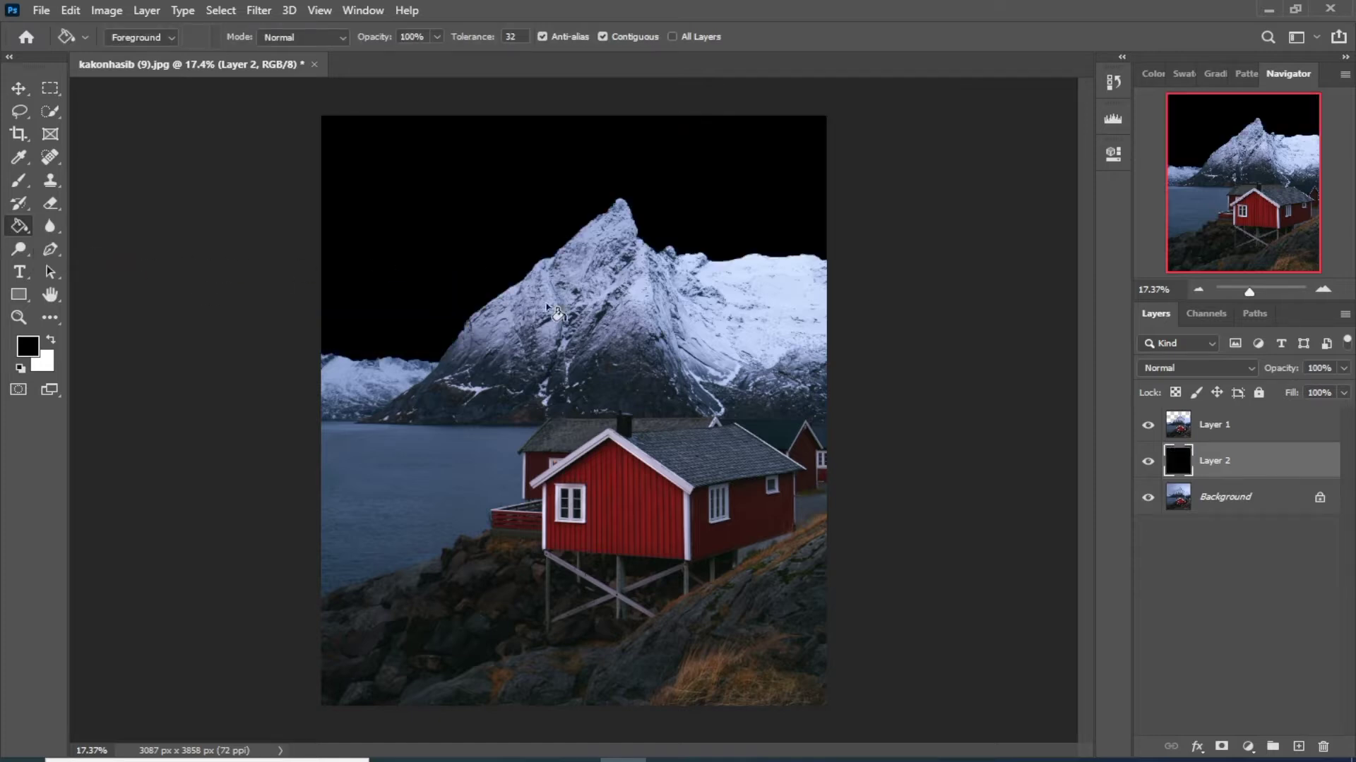
click(18, 87)
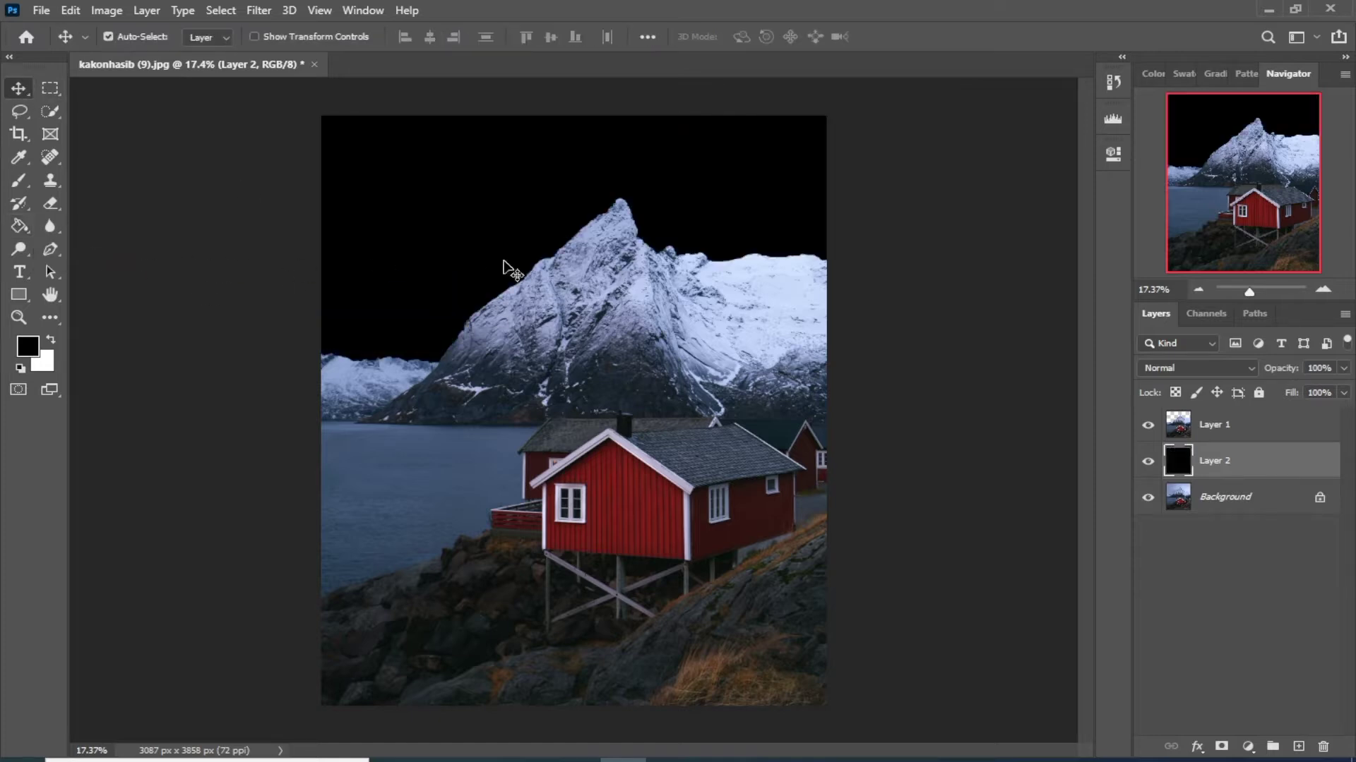
Add a Gradient Overlay effect to Layer 2 through its Blending Options.
right_click(1230, 466)
click(1187, 36)
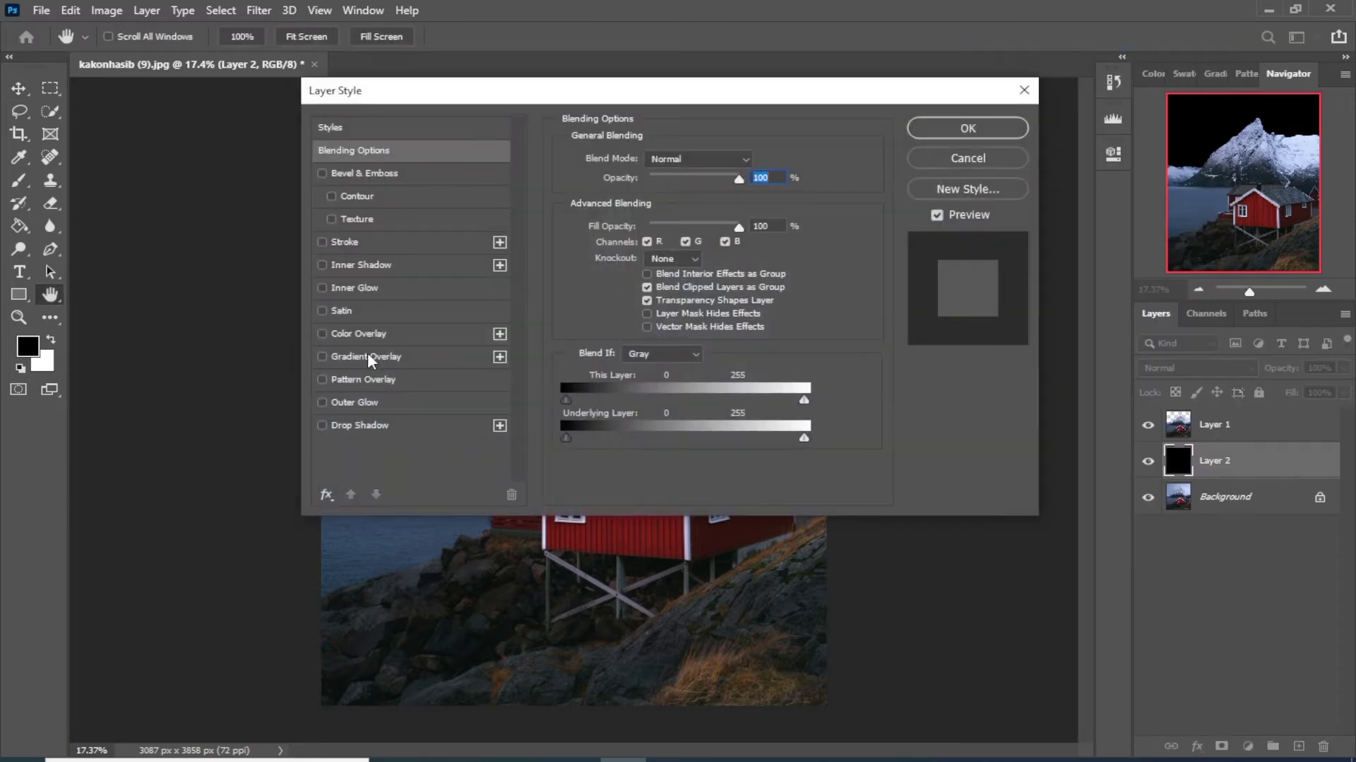
click(374, 356)
click(645, 210)
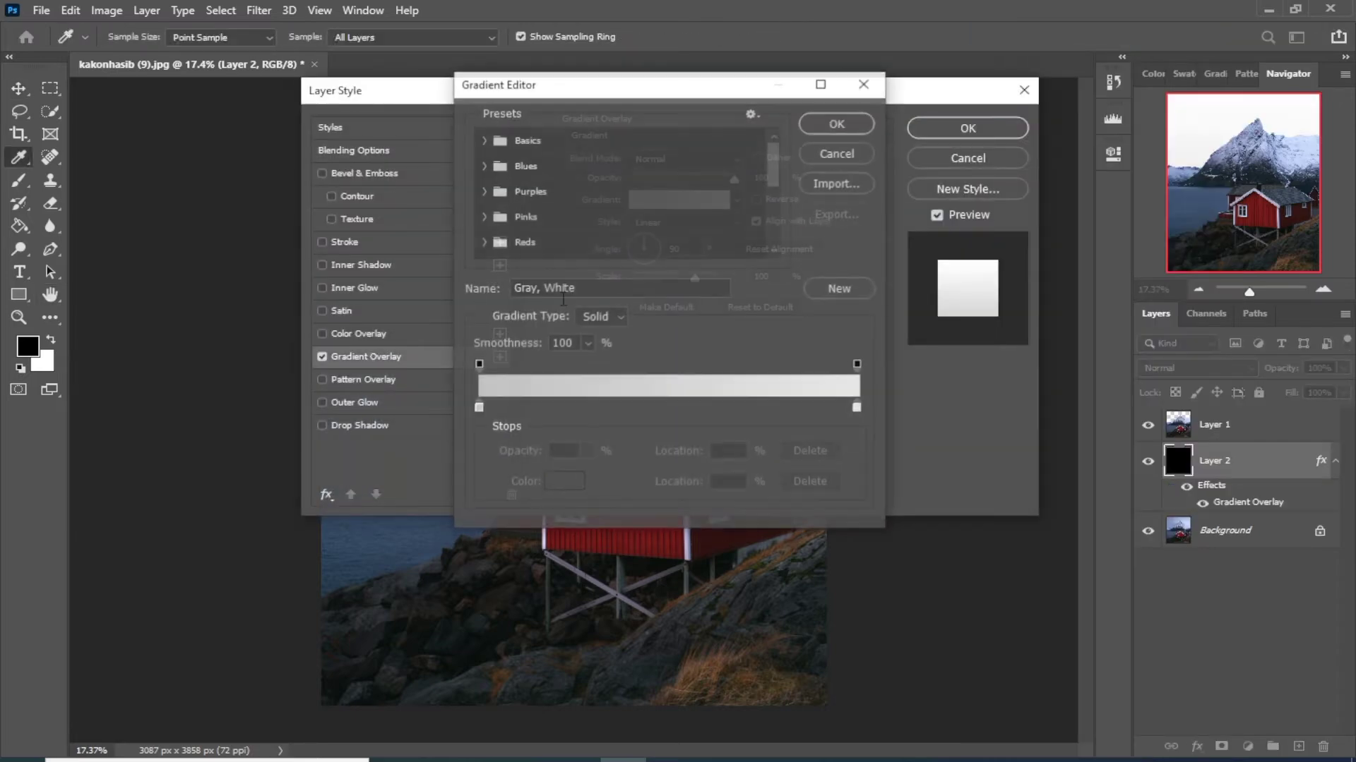
Set the gradient stops to dark navy 000215 on the left and black 000000 on the right.
double_click(475, 406)
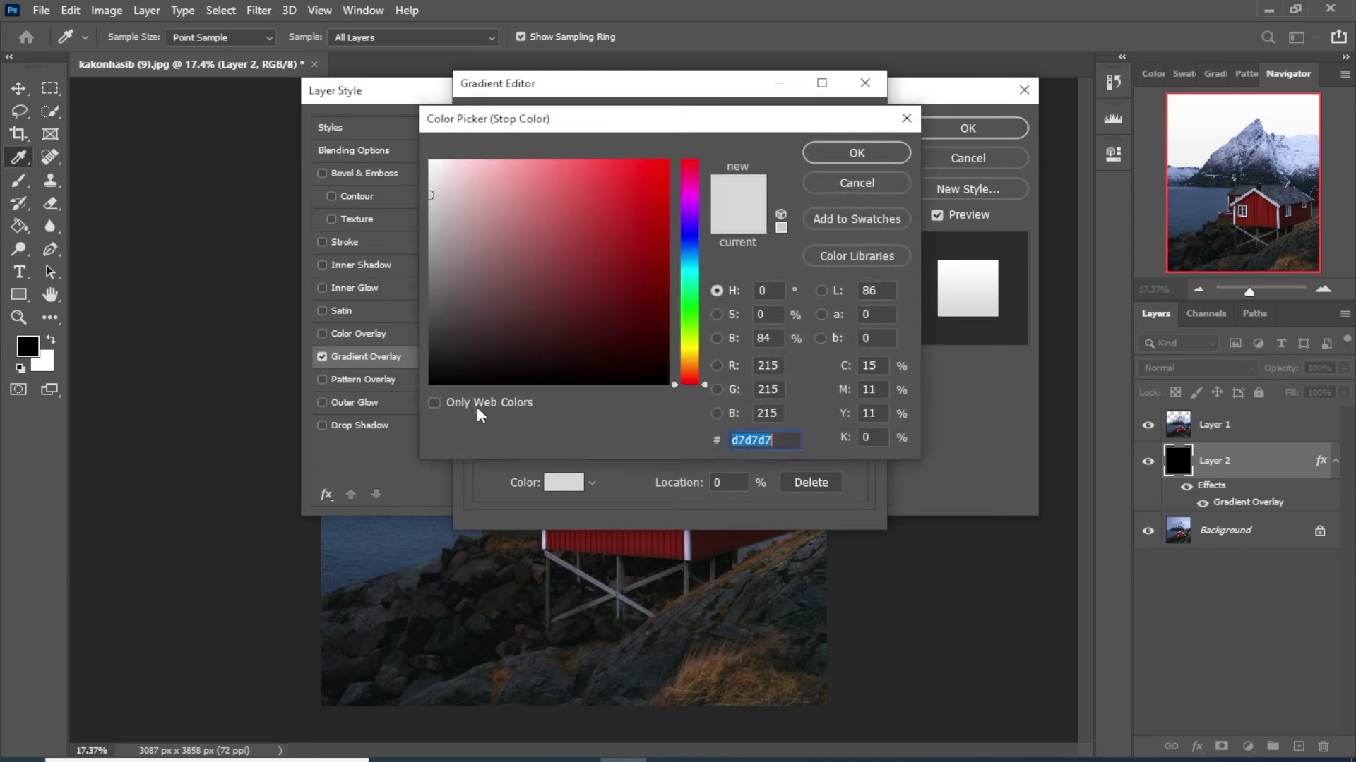
click(690, 239)
click(667, 367)
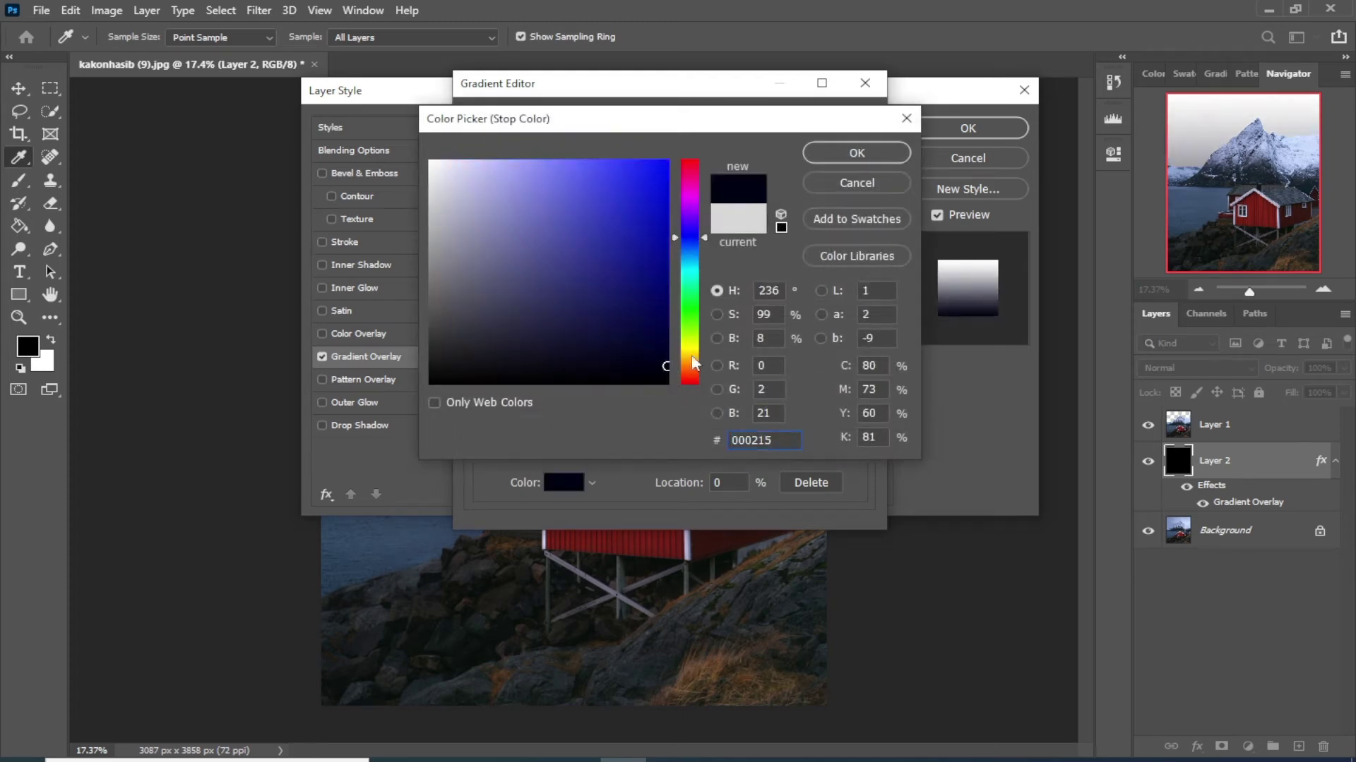
click(845, 151)
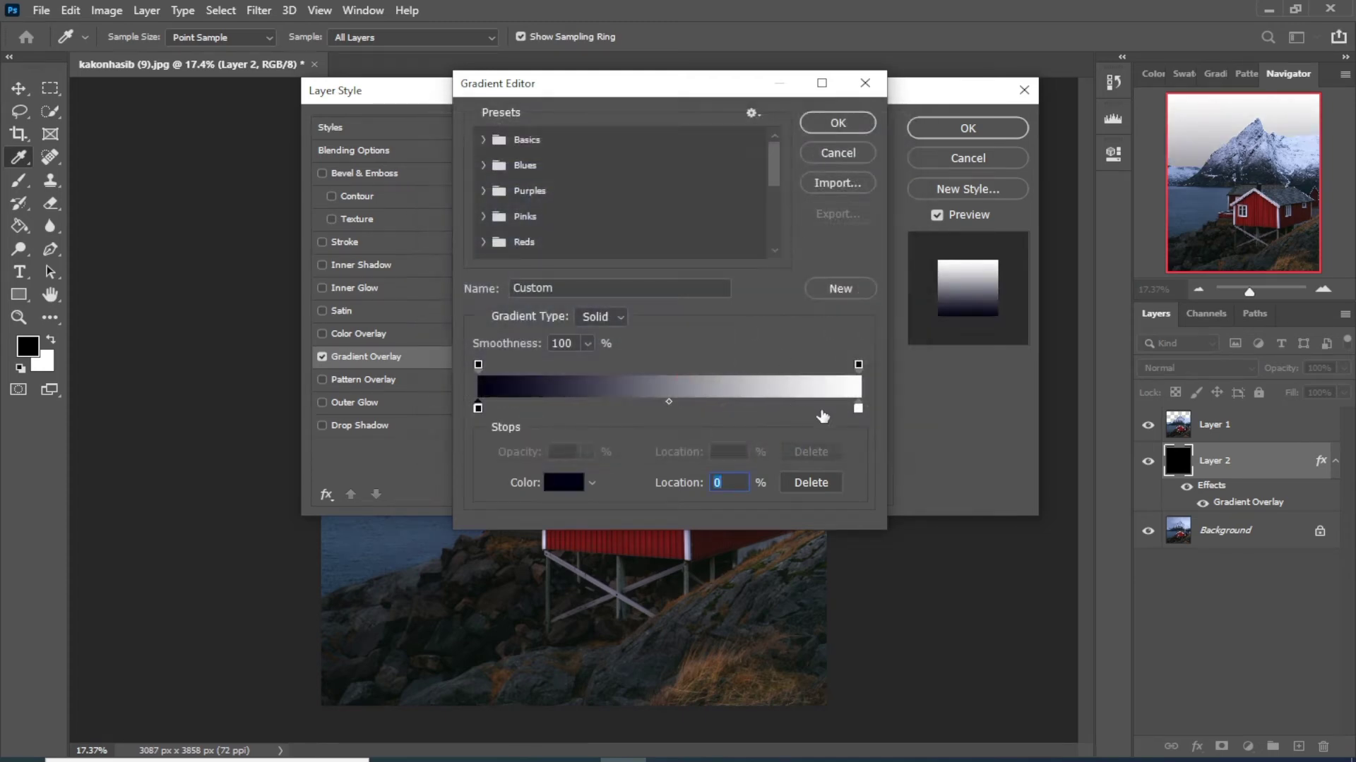
double_click(858, 408)
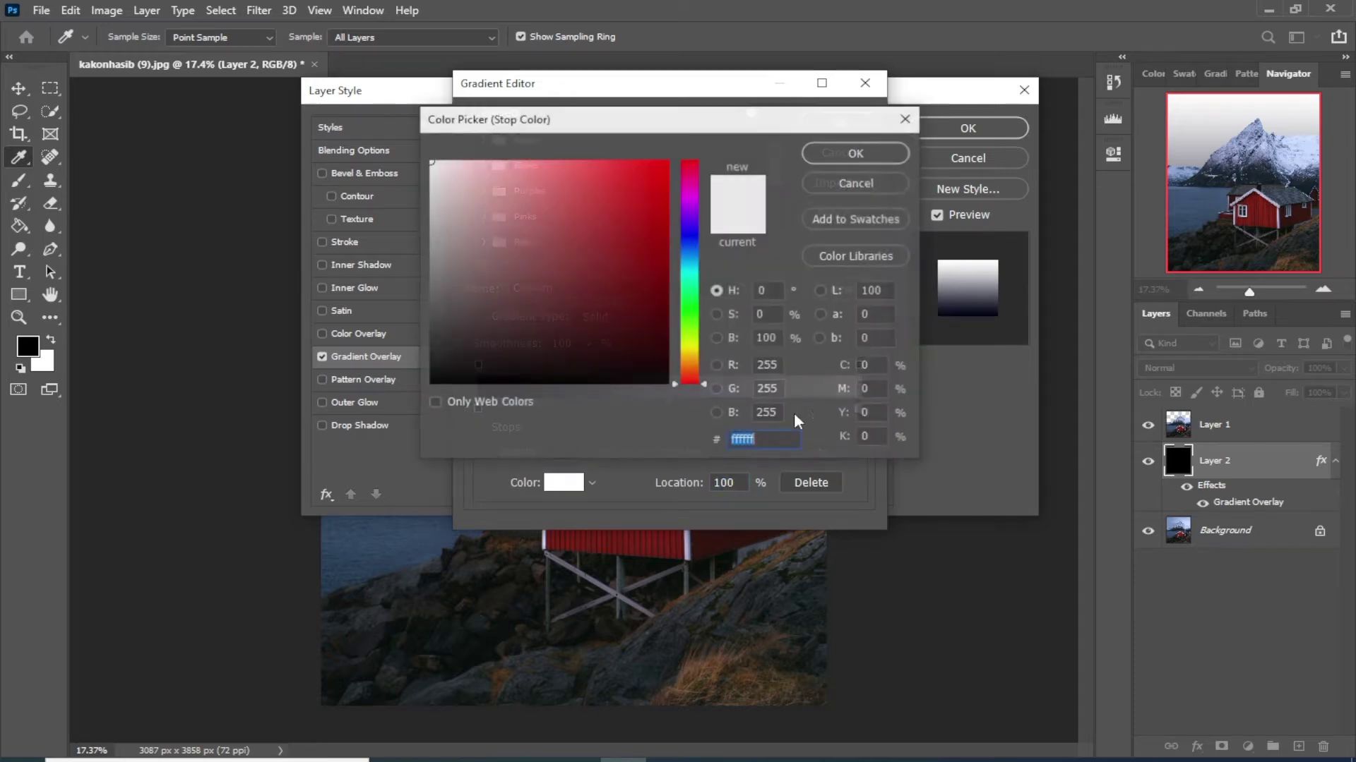
text(000000)
click(844, 153)
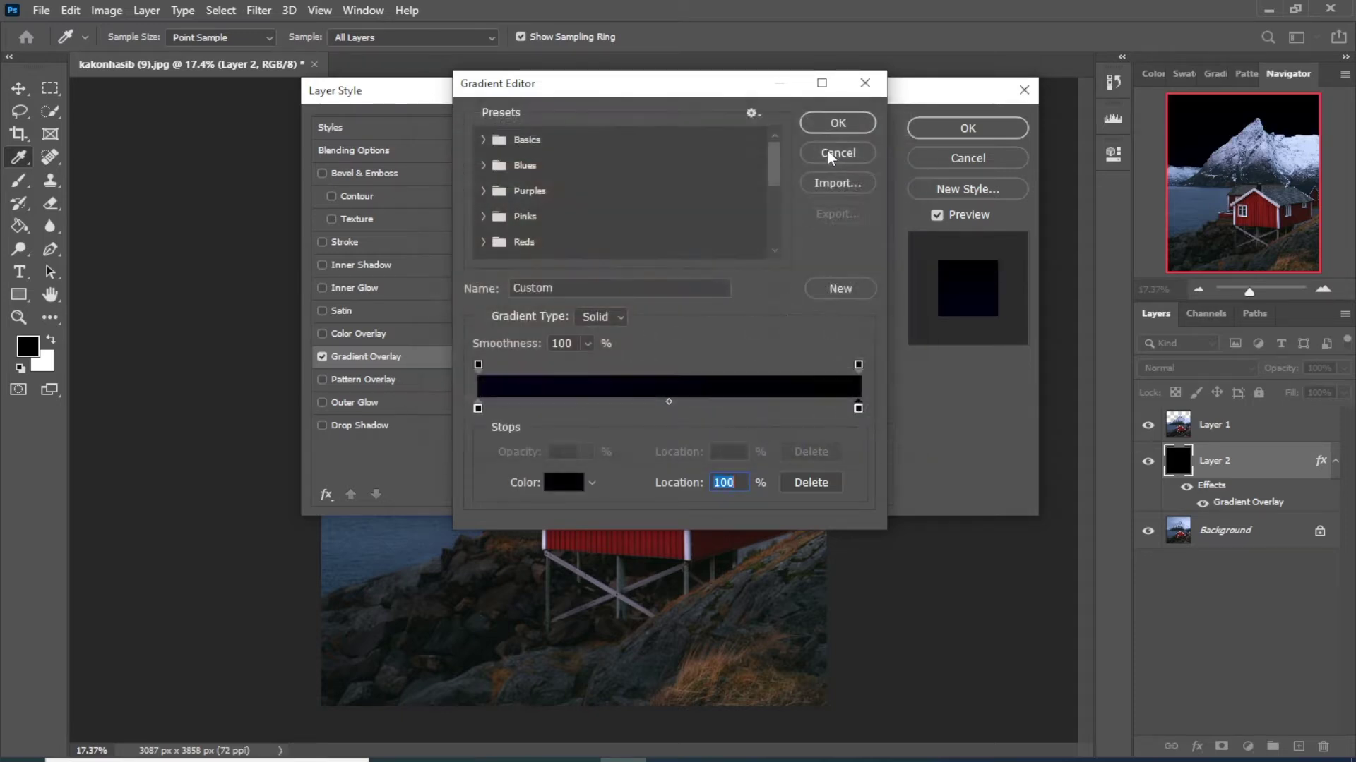
click(833, 124)
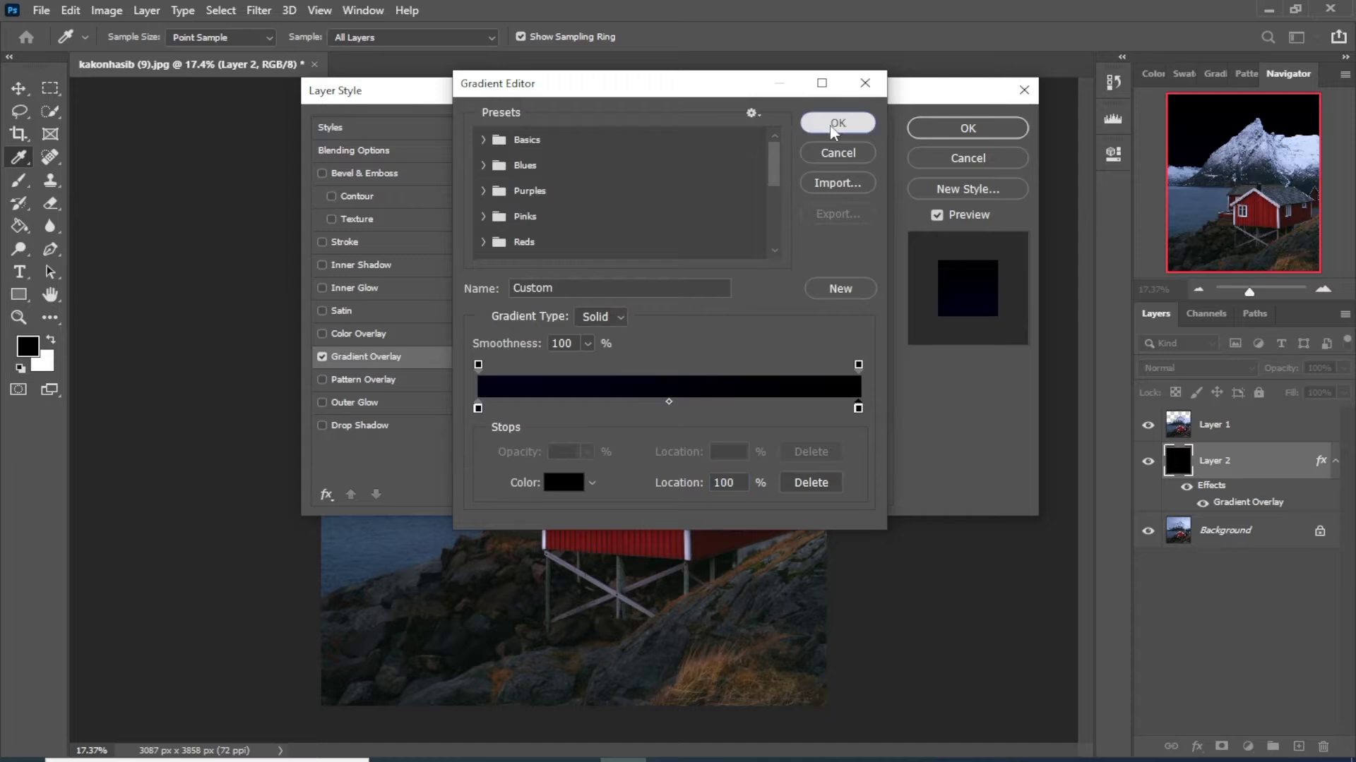
Set the Gradient Overlay scale to 21%, tick Reverse, and apply it.
drag(676, 95, 1034, 208)
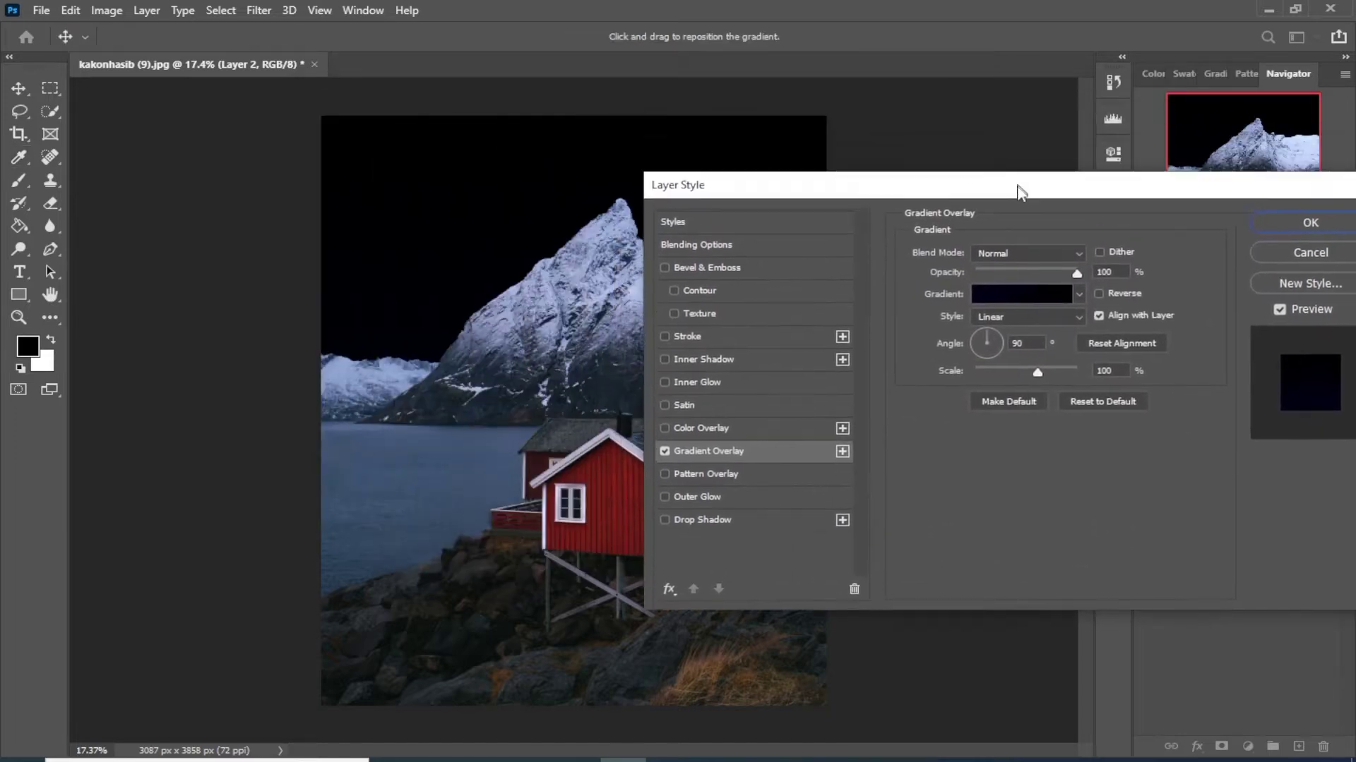
click(1079, 306)
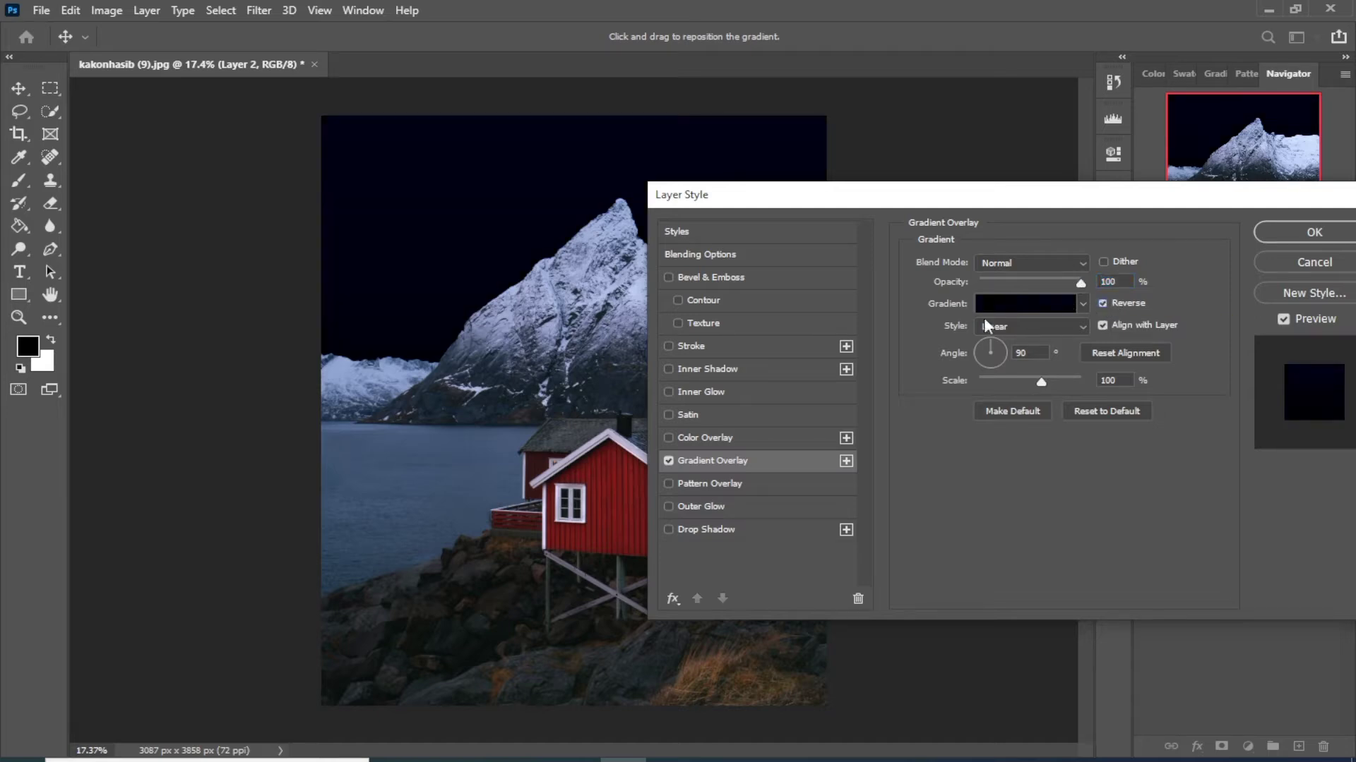
drag(1022, 379, 1015, 385)
drag(1074, 380, 984, 384)
drag(1217, 207, 960, 206)
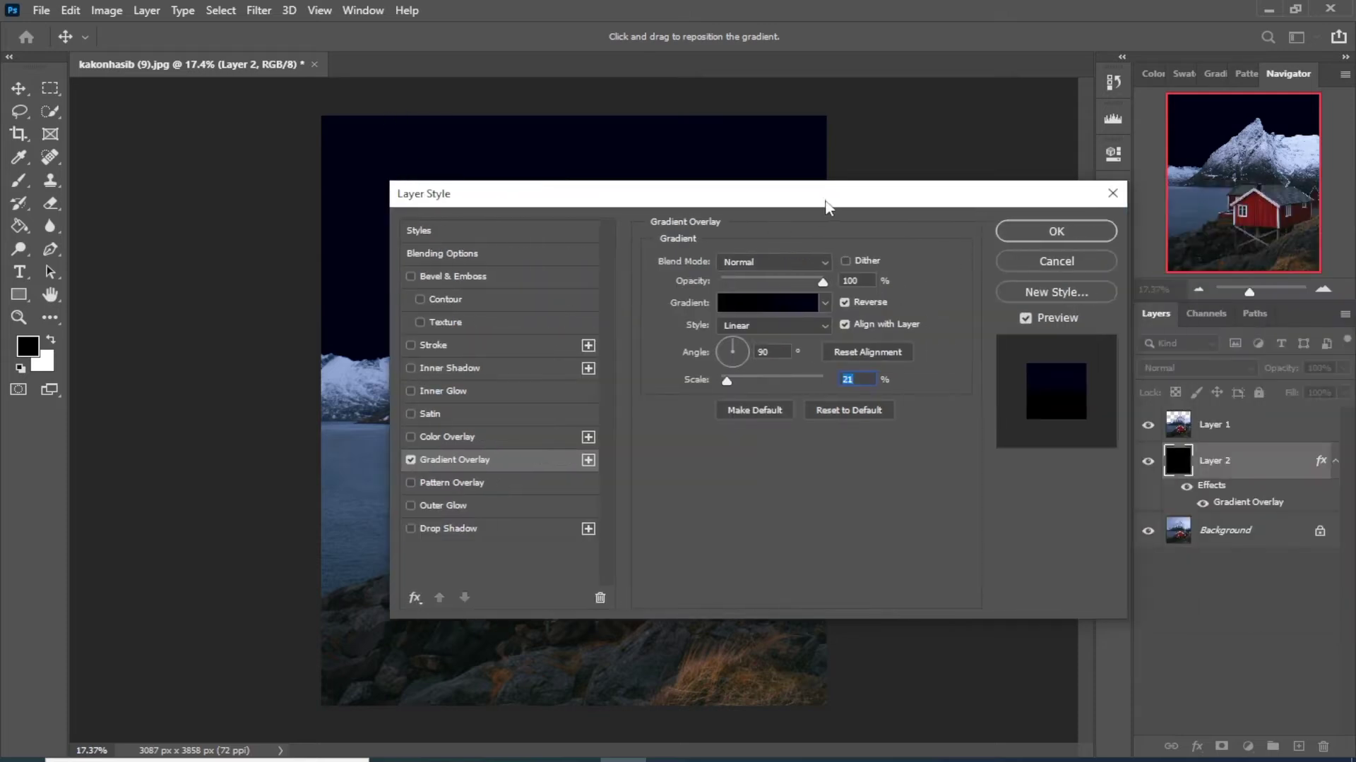
drag(827, 206, 1047, 248)
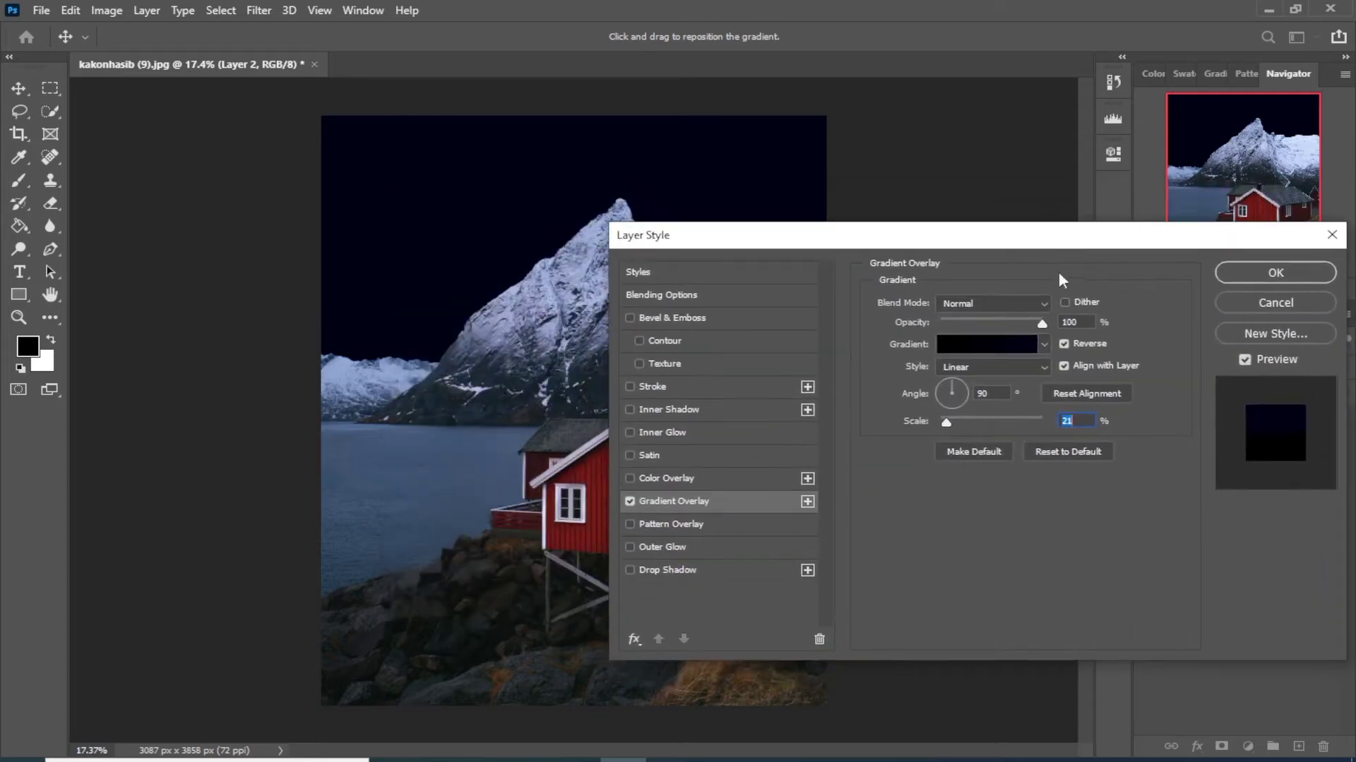
click(1064, 345)
click(1275, 273)
drag(348, 195, 440, 243)
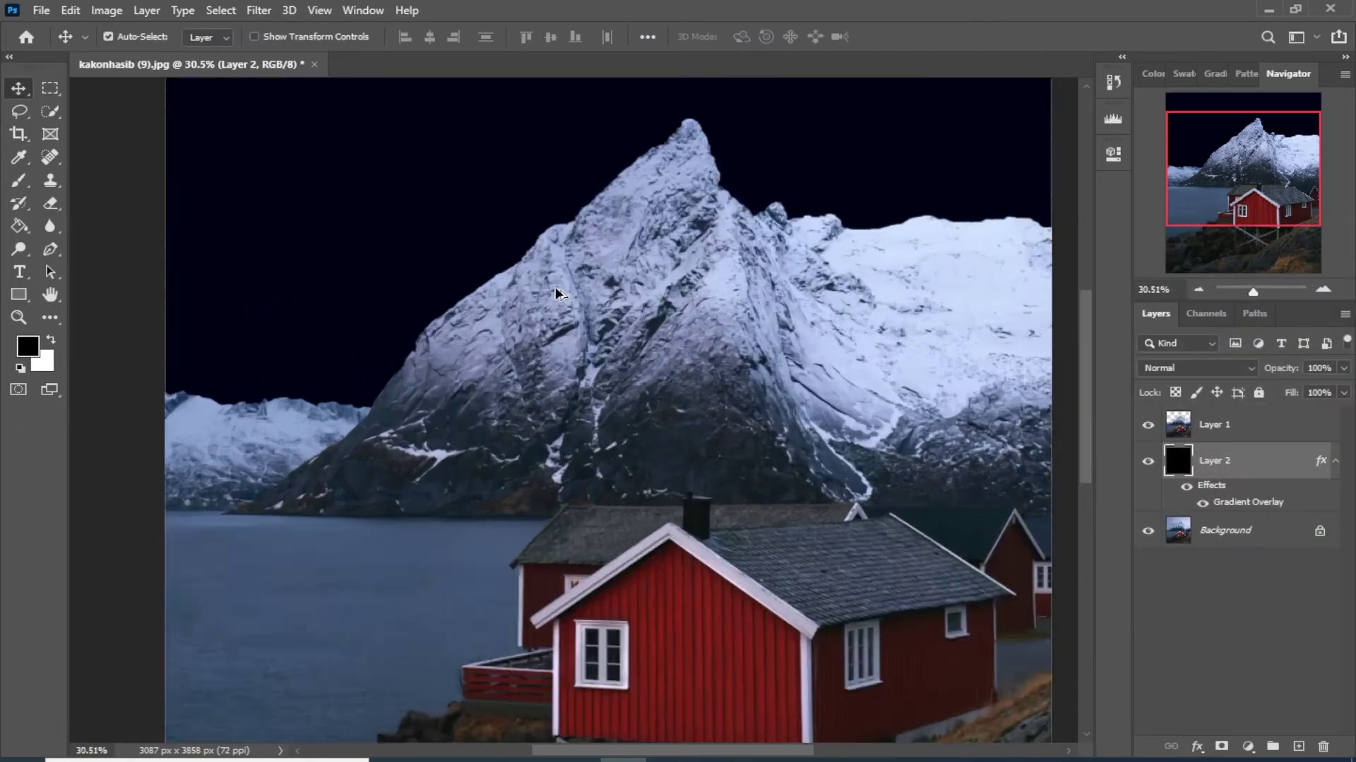
scroll(544, 506, down, 2)
scroll(605, 366, down, 2)
Rename Layer 2 to 'Sky', then select Layer 1.
scroll(605, 363, down, 2)
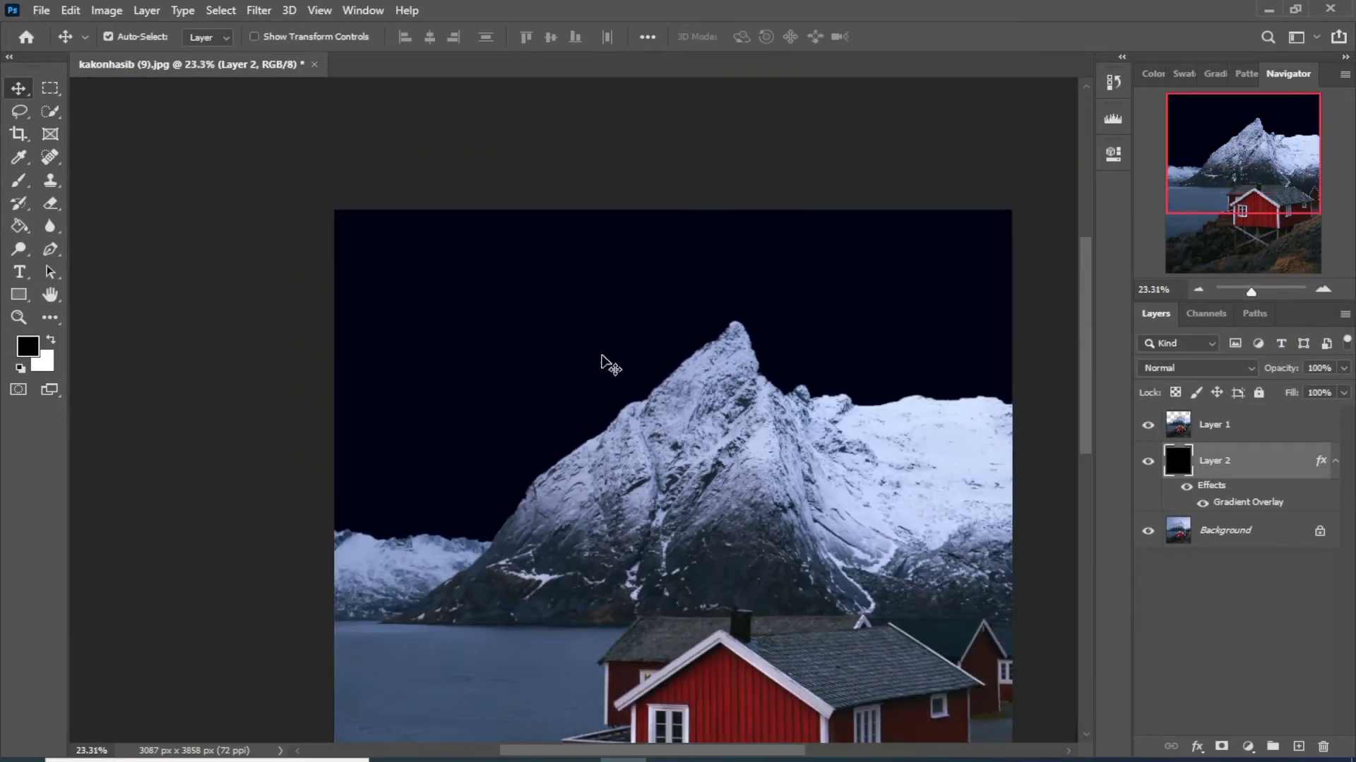
scroll(731, 401, down, 1)
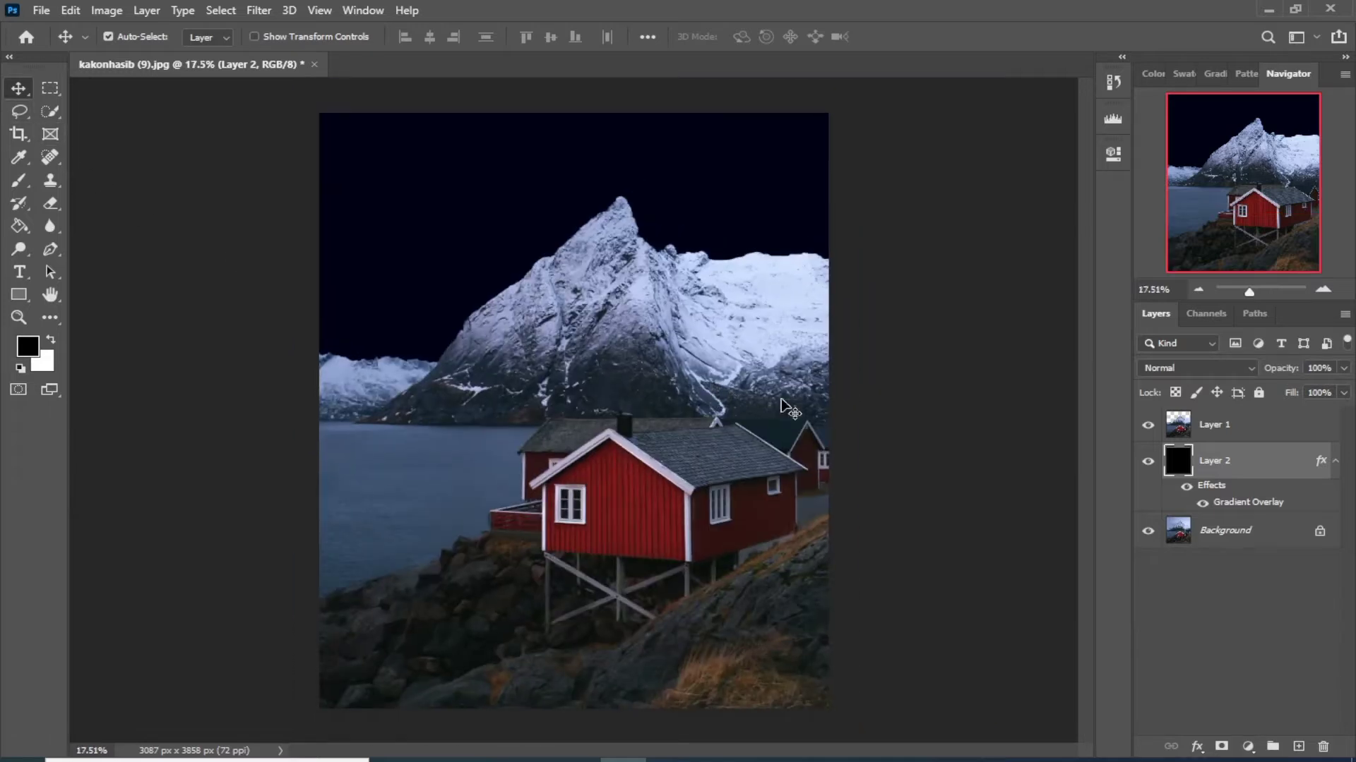
click(1244, 437)
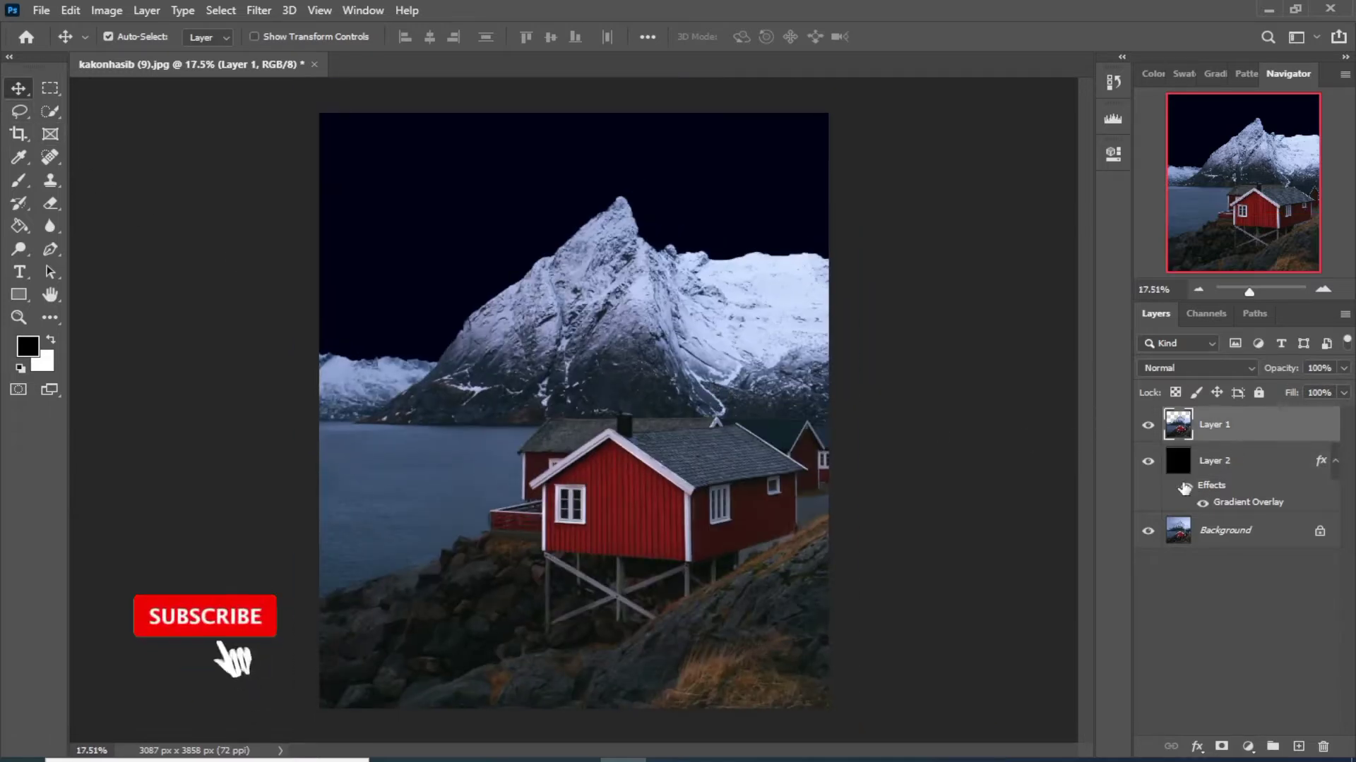
click(1334, 462)
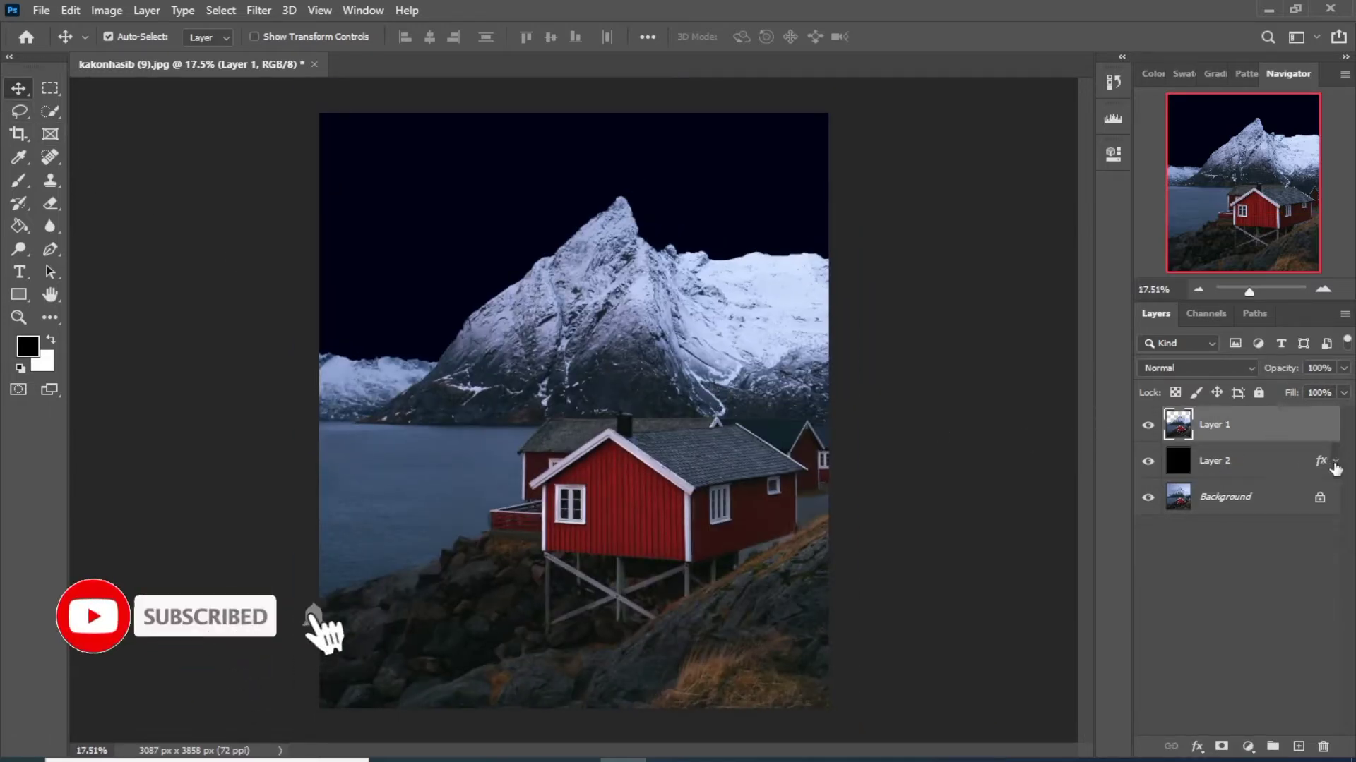
double_click(1219, 463)
text(Sk)
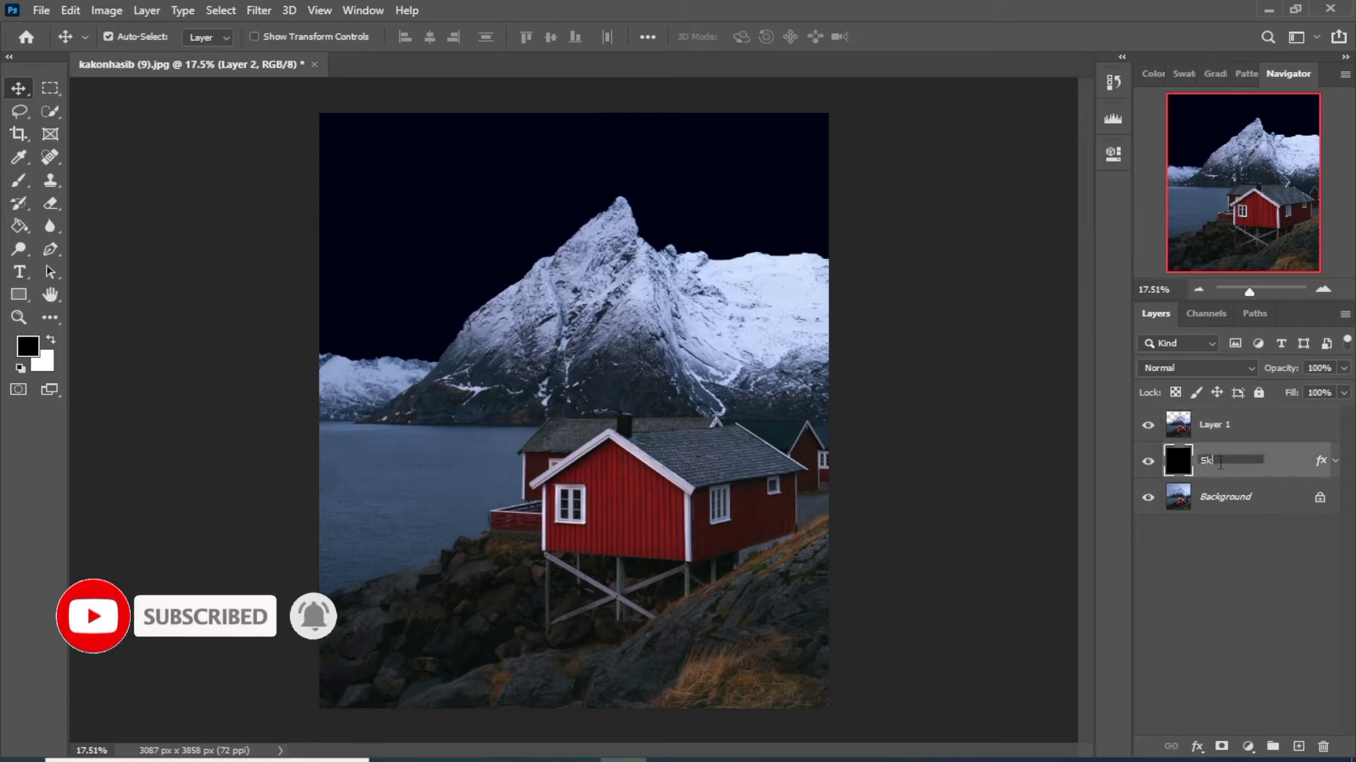
text(y)
click(1231, 579)
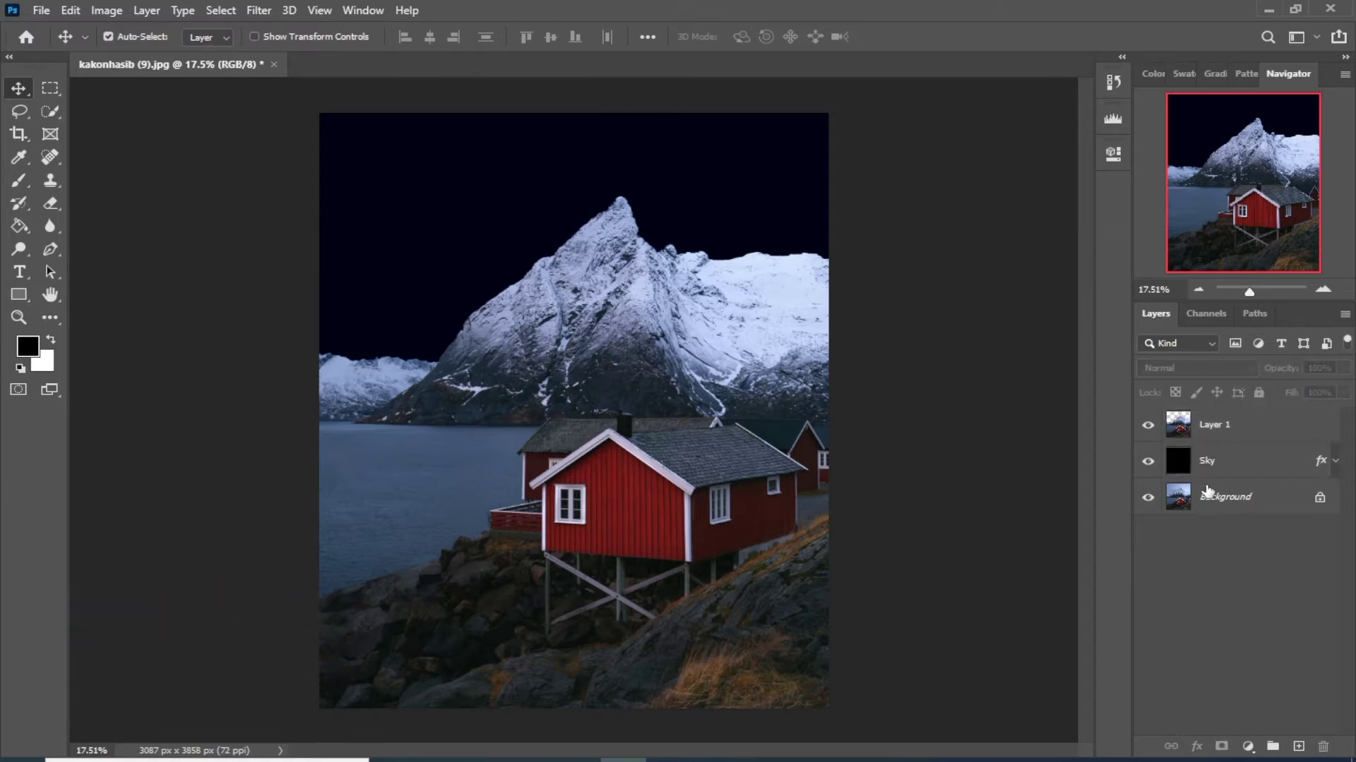
click(1211, 427)
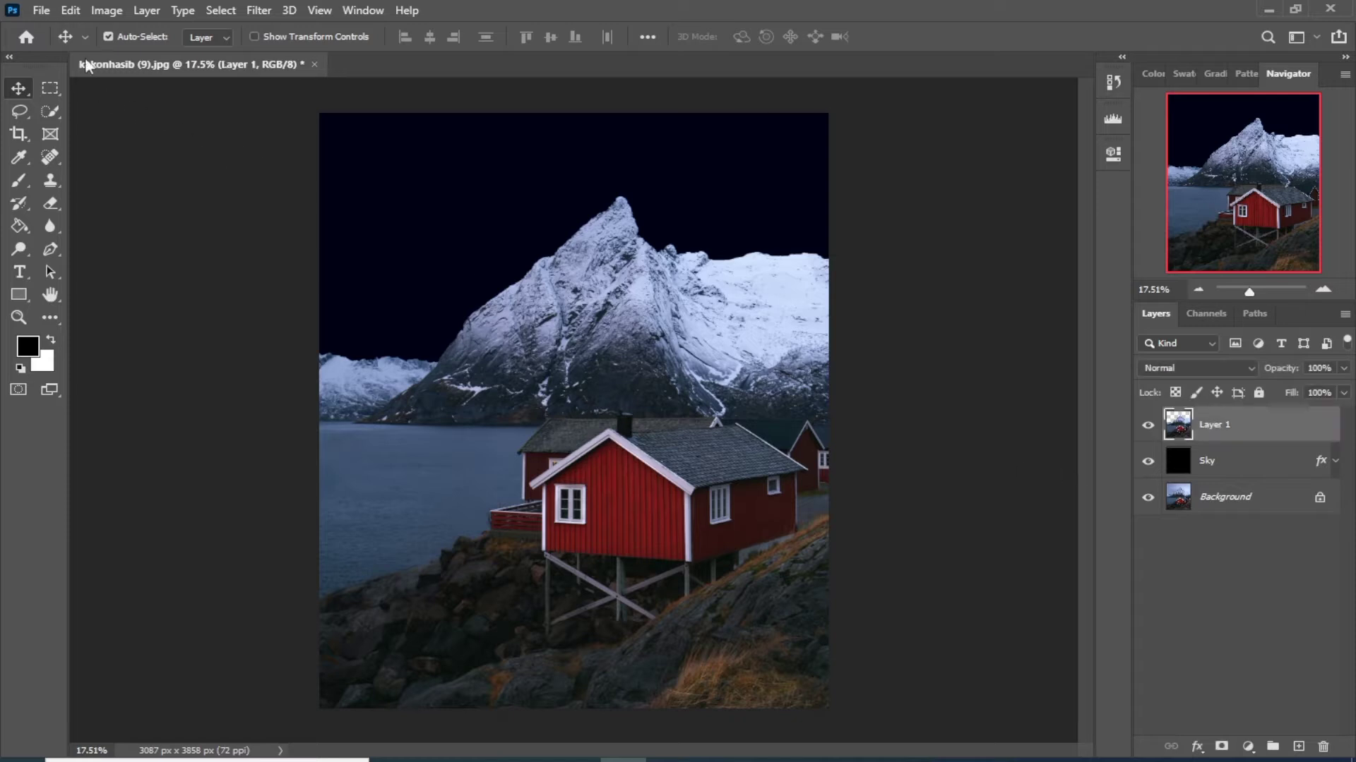
Apply Shadows/Highlights to Layer 1 with shadows at 34% and highlights amount at 87%.
click(105, 11)
mouse_move(136, 57)
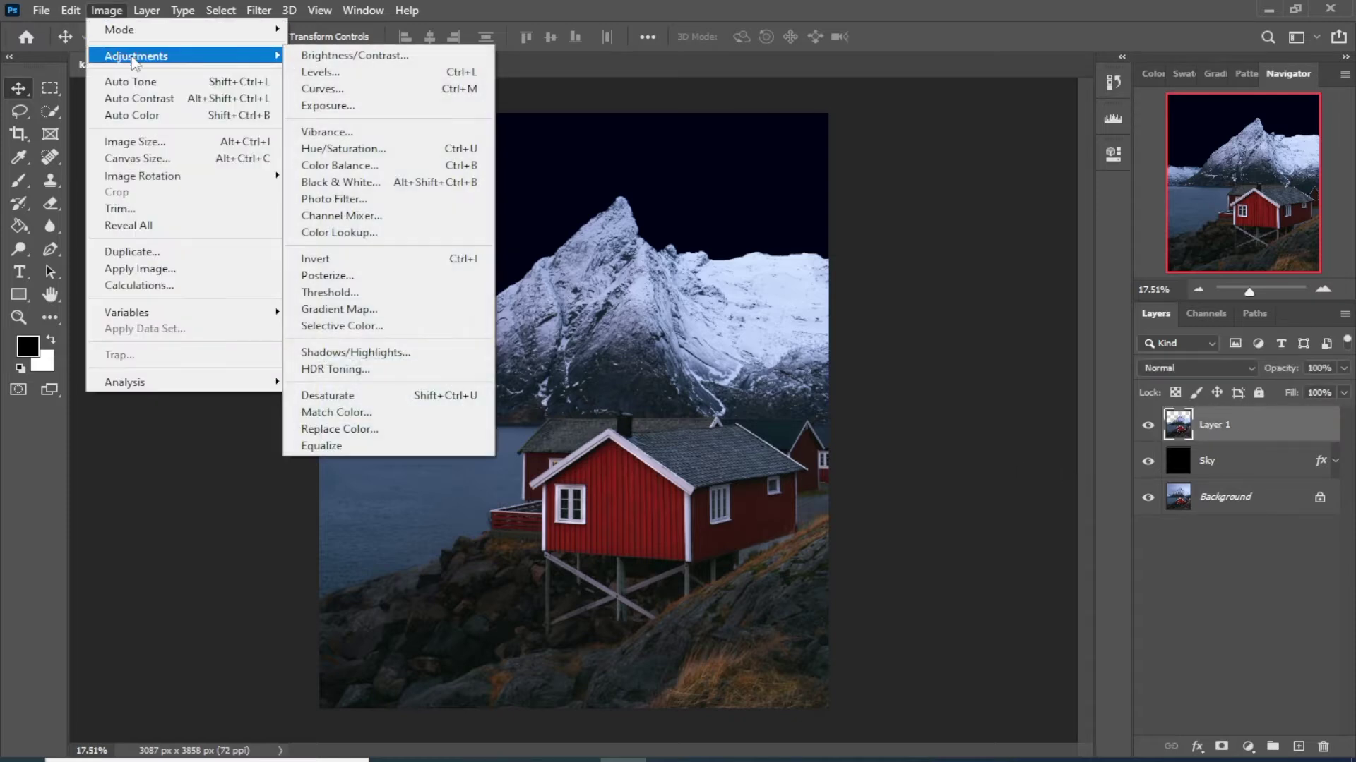
click(356, 352)
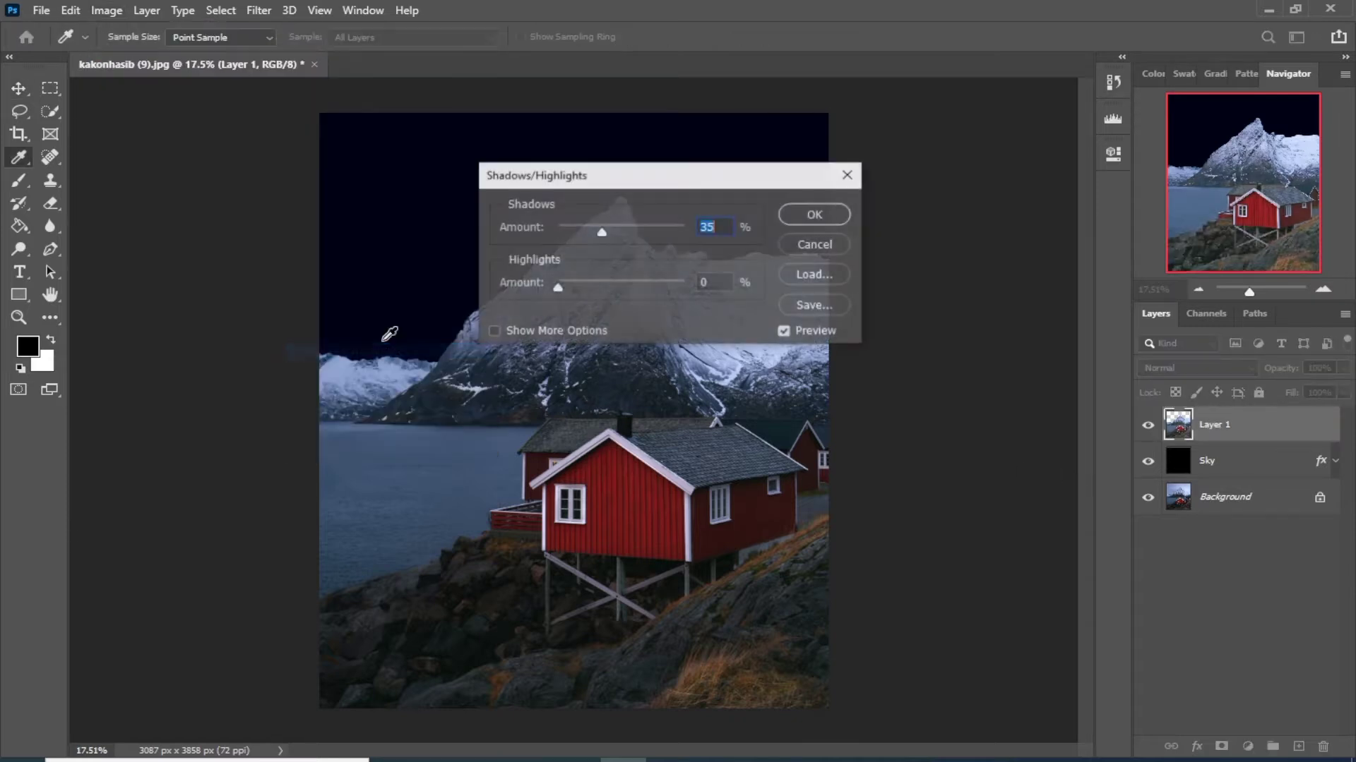
drag(658, 186, 933, 192)
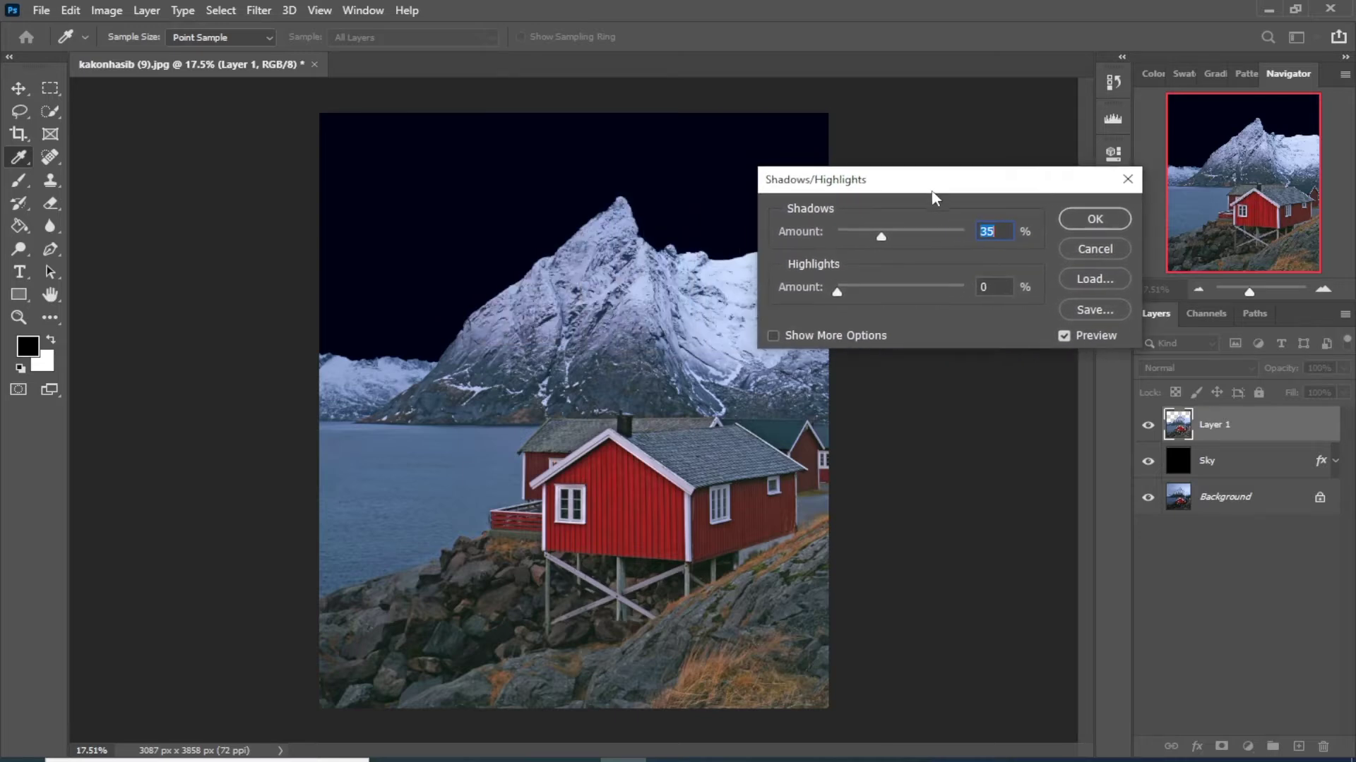
drag(842, 291, 905, 289)
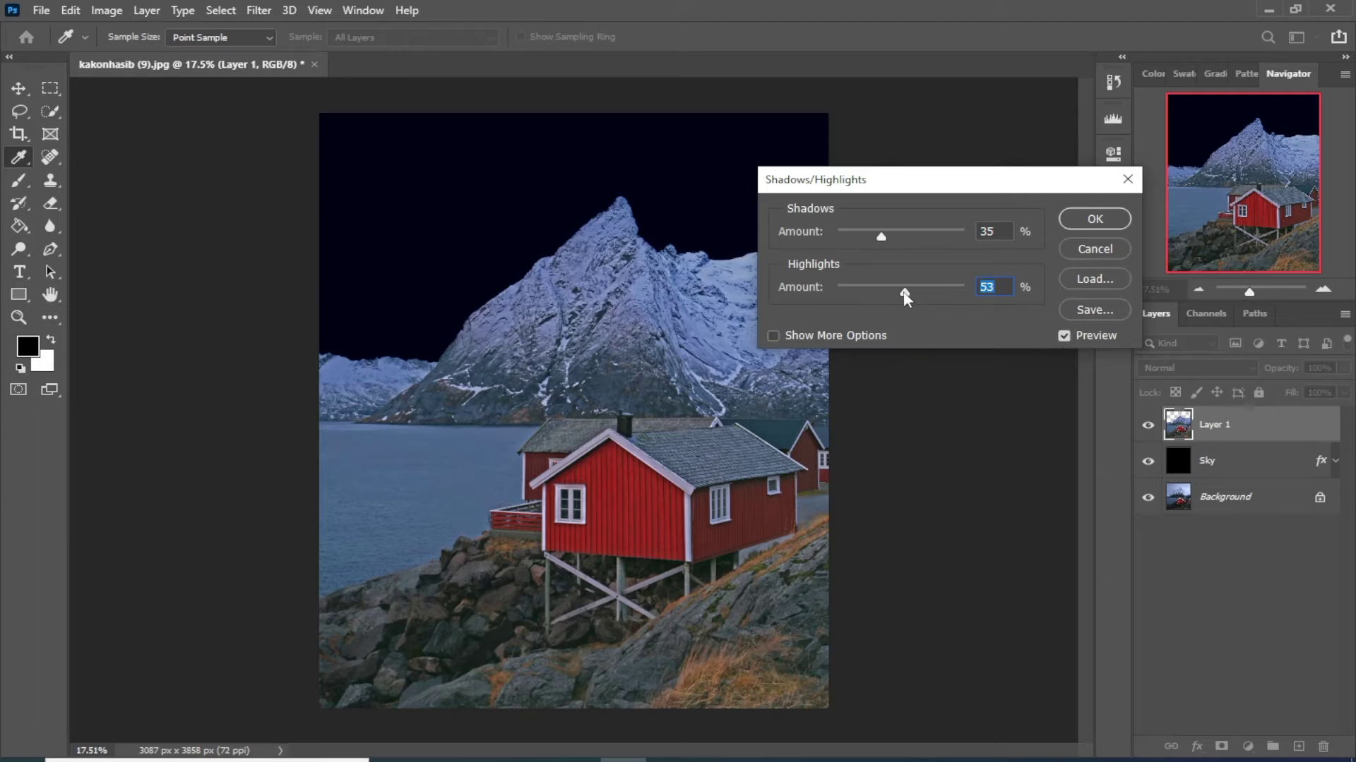
mouse_move(911, 297)
mouse_down()
mouse_move(954, 297)
mouse_move(918, 287)
mouse_up()
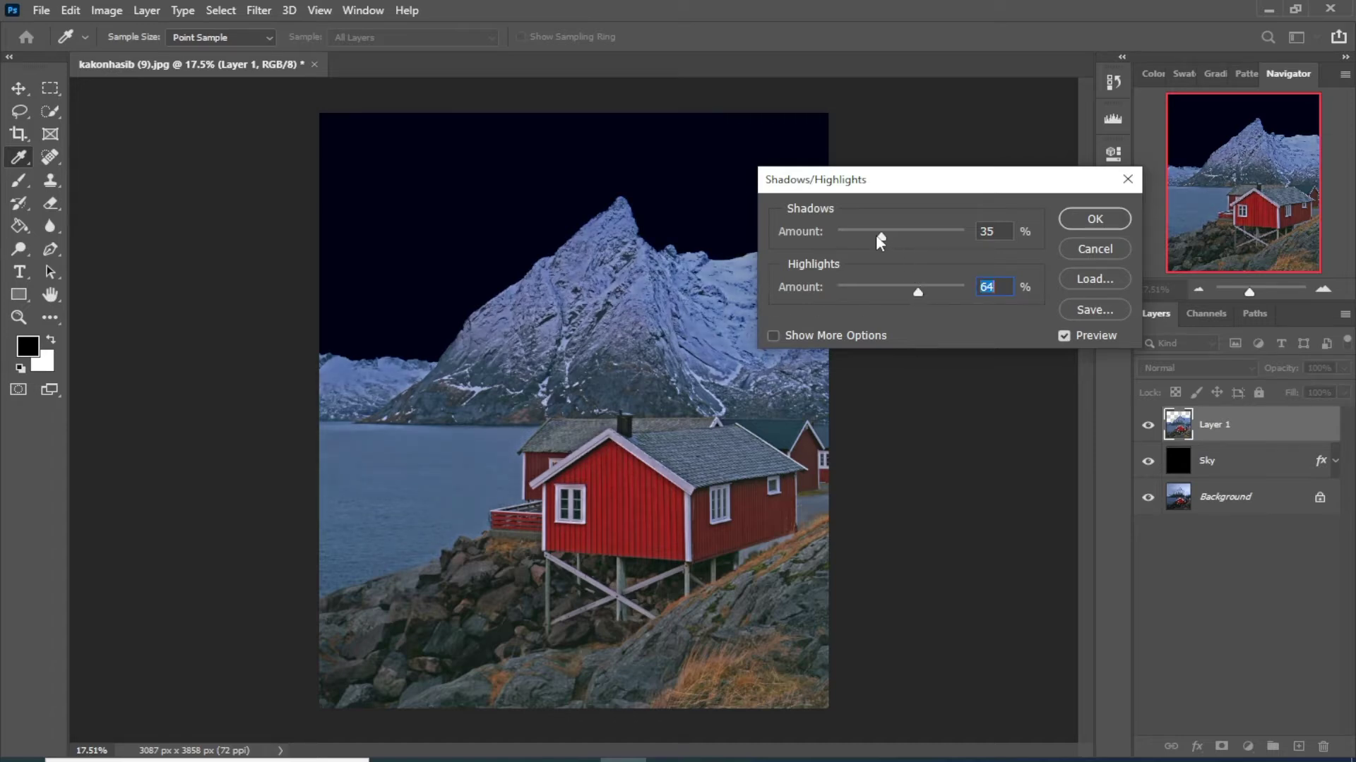
mouse_move(883, 234)
mouse_down()
mouse_move(850, 240)
mouse_move(875, 240)
mouse_move(883, 267)
mouse_move(946, 292)
mouse_up()
click(1094, 219)
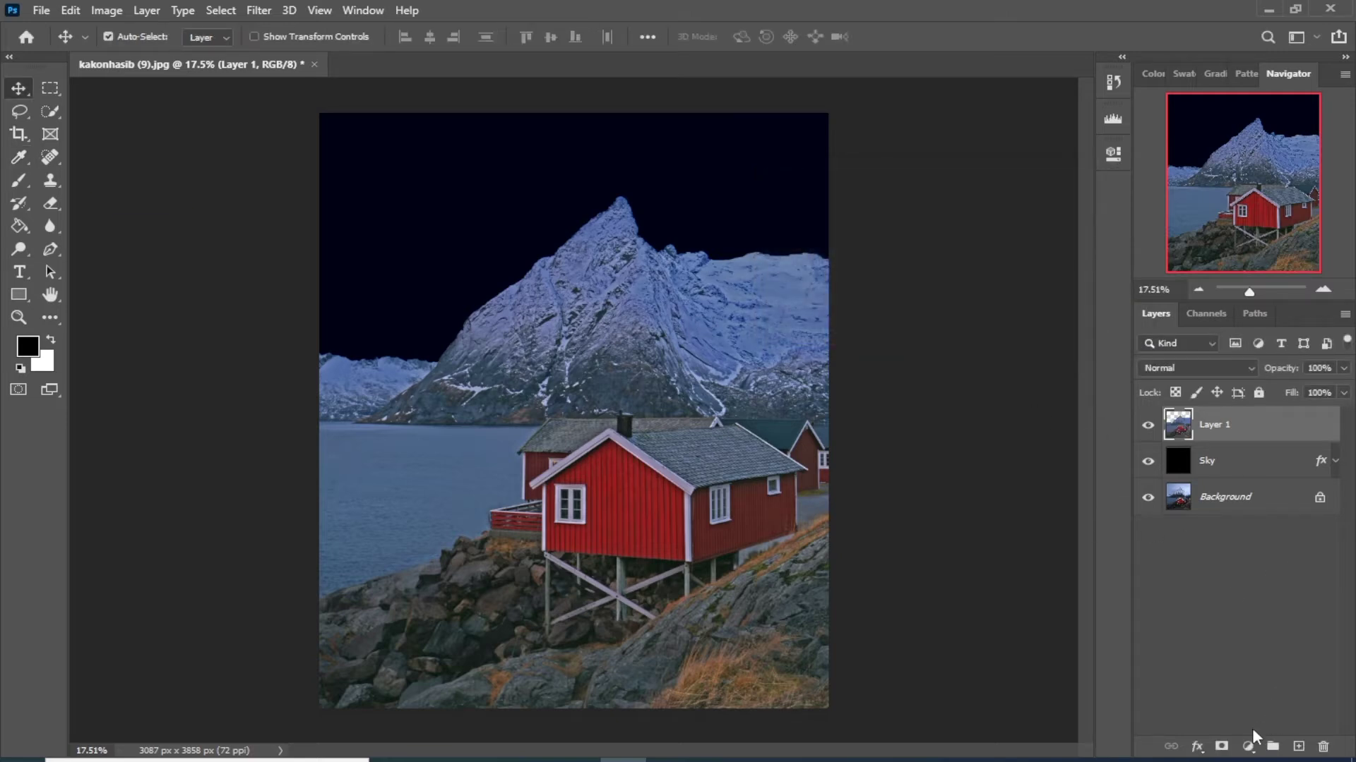
Add a Color Lookup adjustment layer using the Moonlight preset.
click(1248, 746)
click(1256, 649)
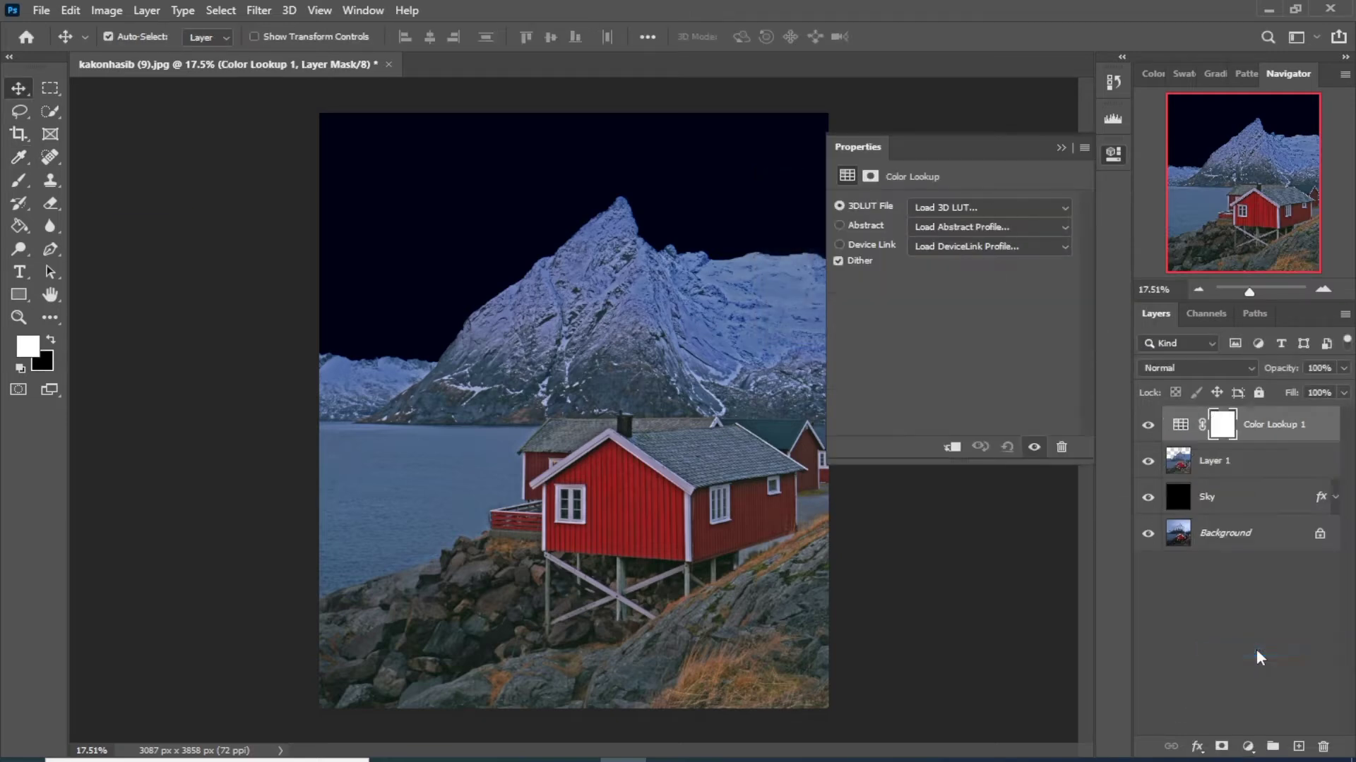
click(938, 209)
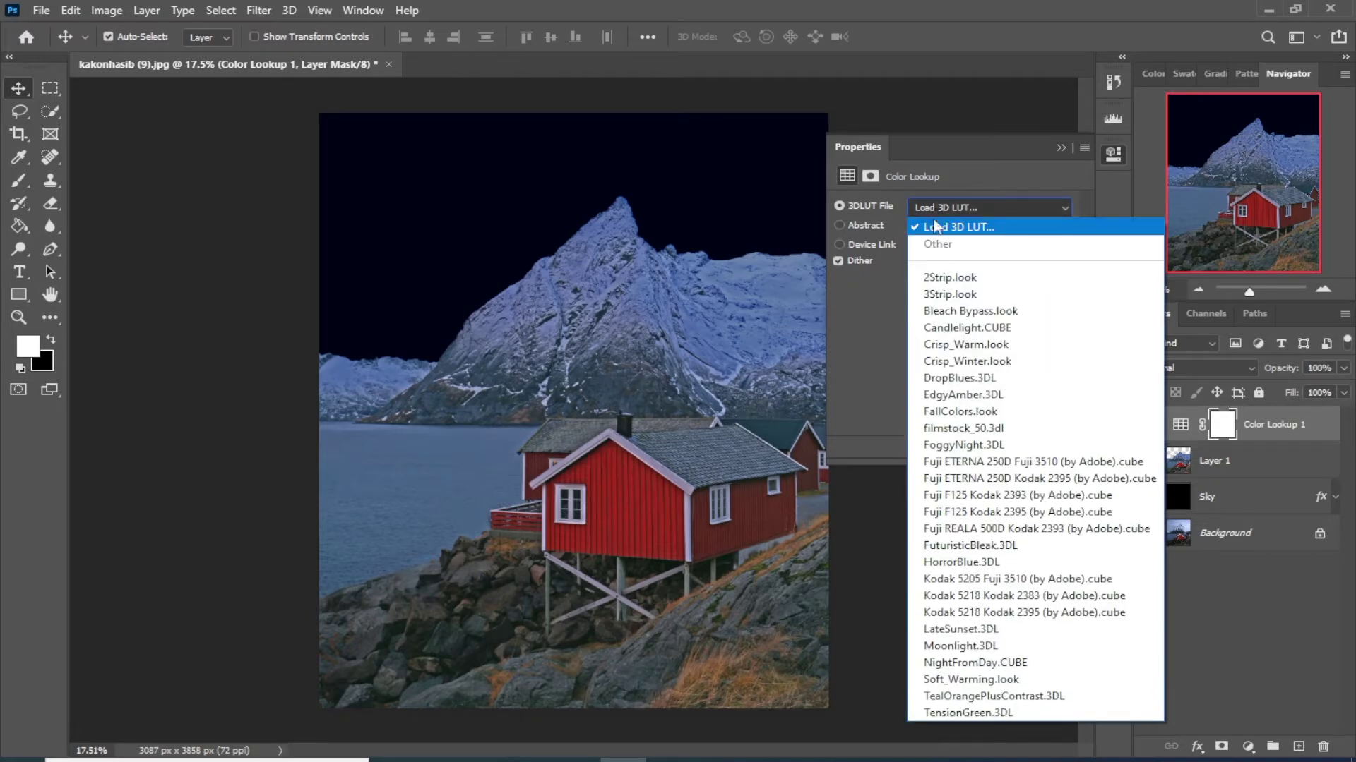
click(971, 646)
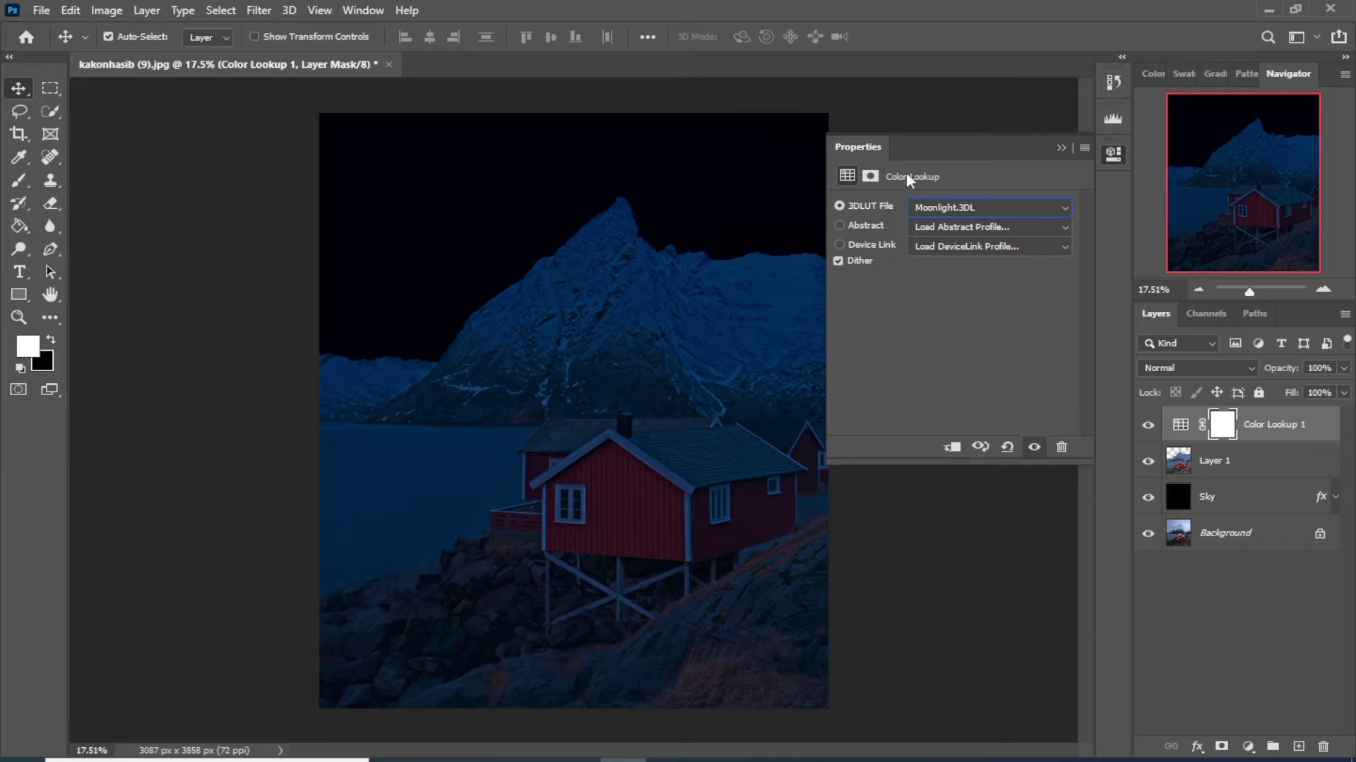
click(1061, 150)
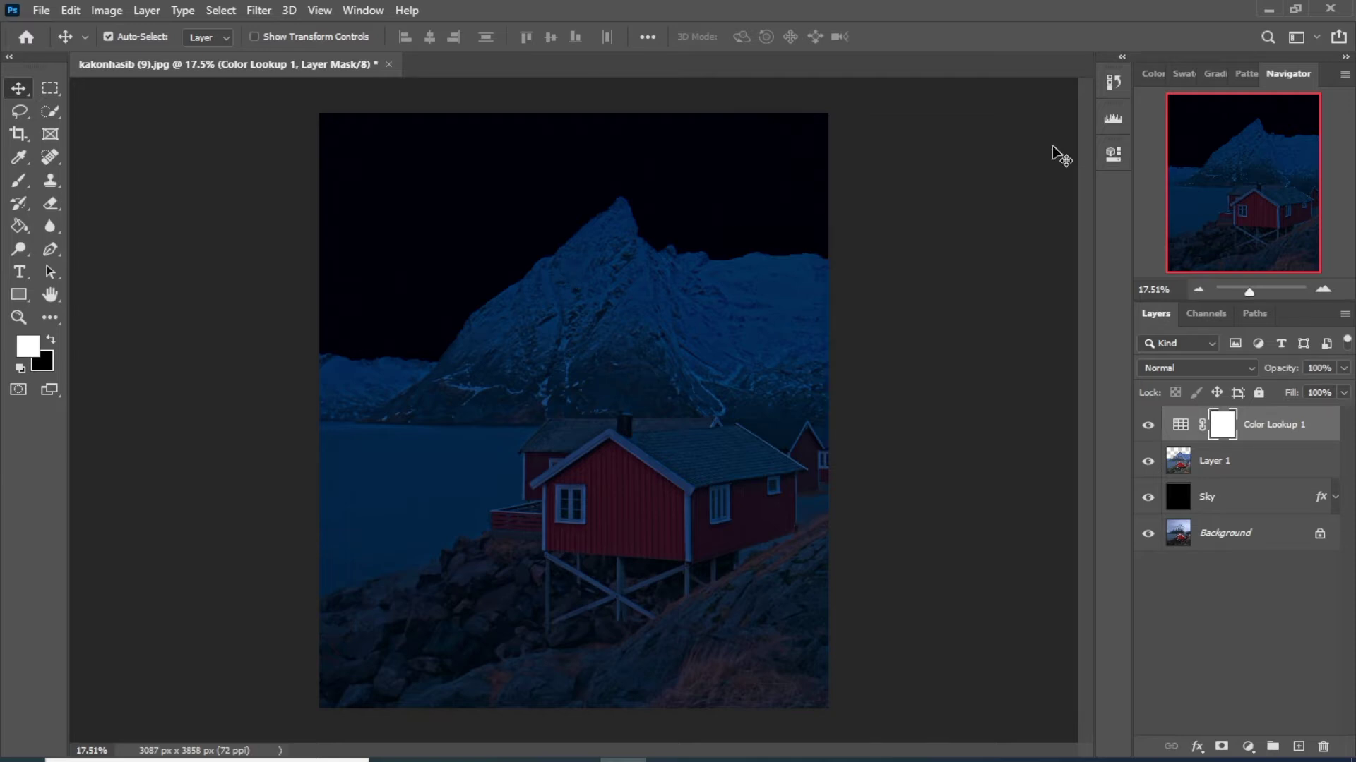
Make Color Lookup 1 a clipping mask on Layer 1, then select Layer 1.
click(1249, 472)
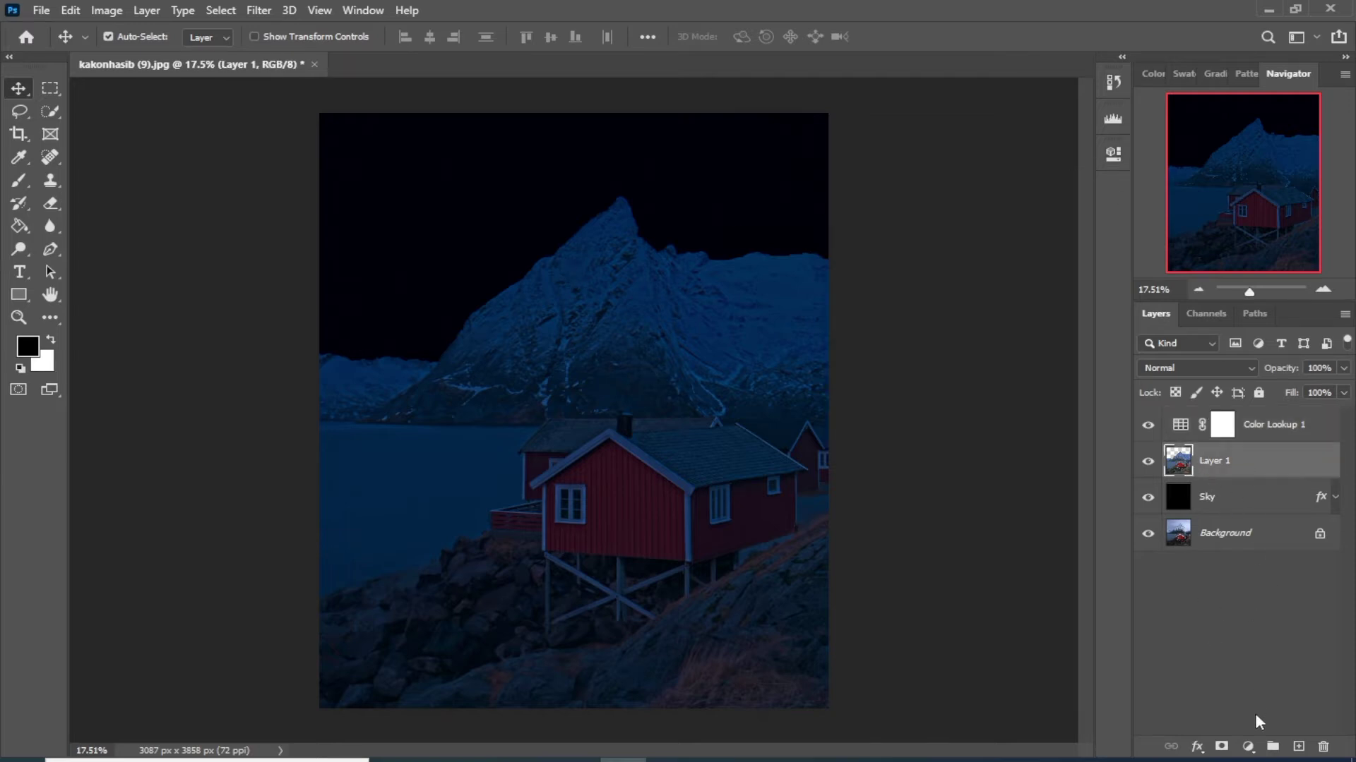
click(1264, 426)
right_click(1223, 424)
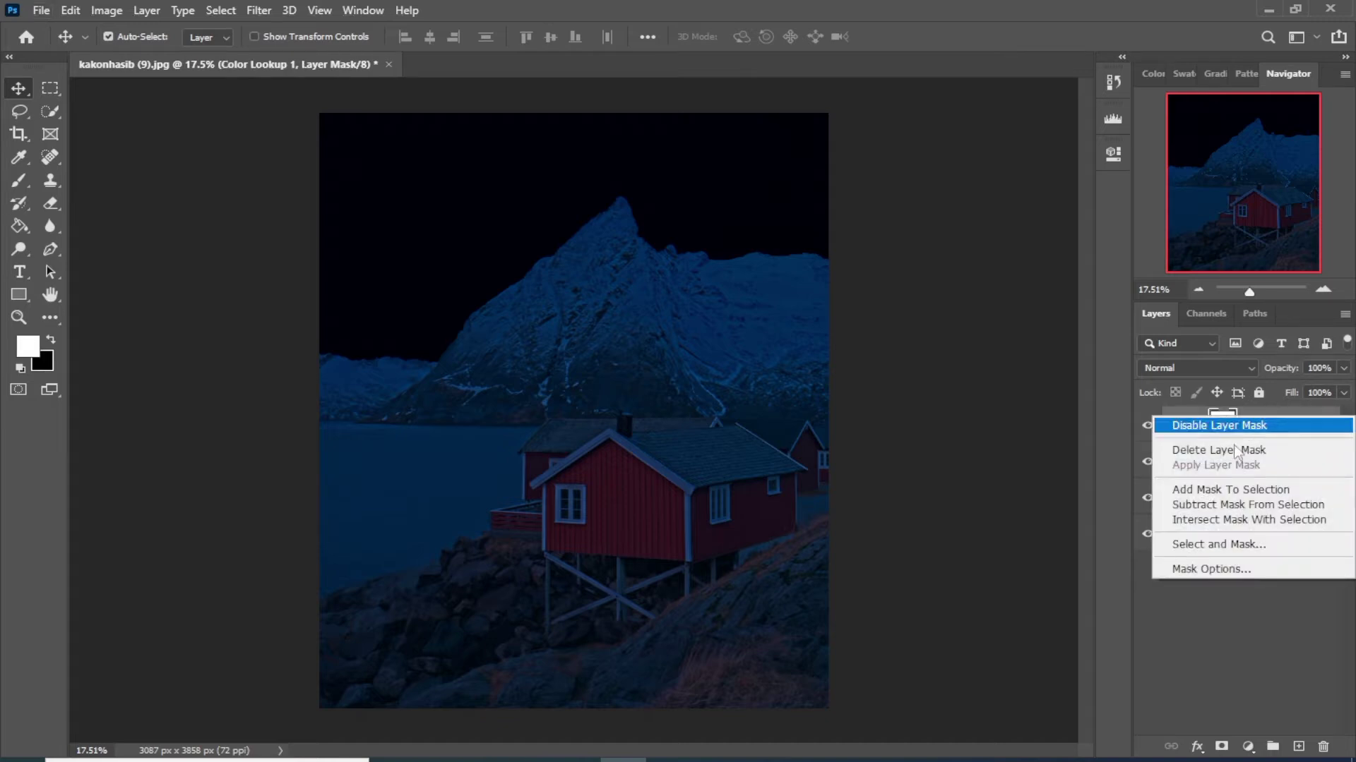
click(1273, 571)
right_click(1269, 423)
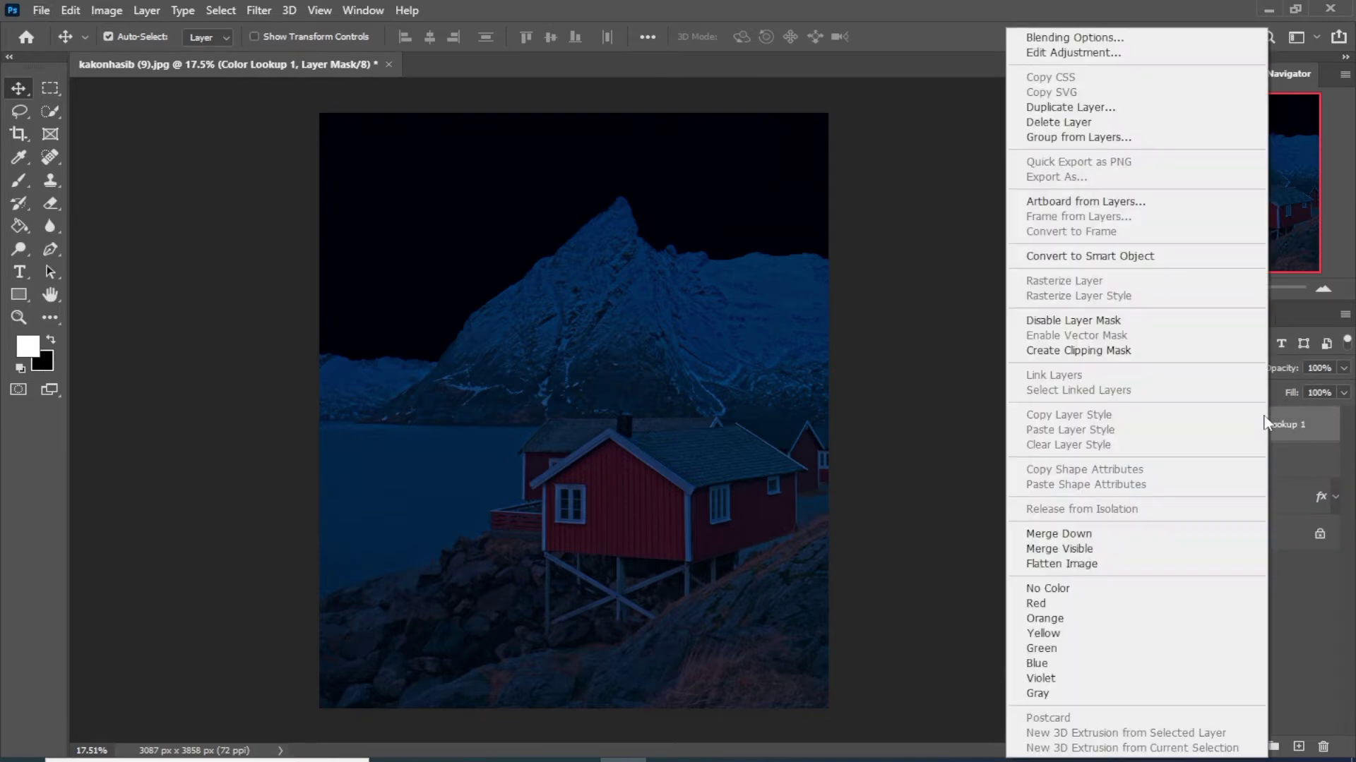
click(1078, 351)
click(1209, 467)
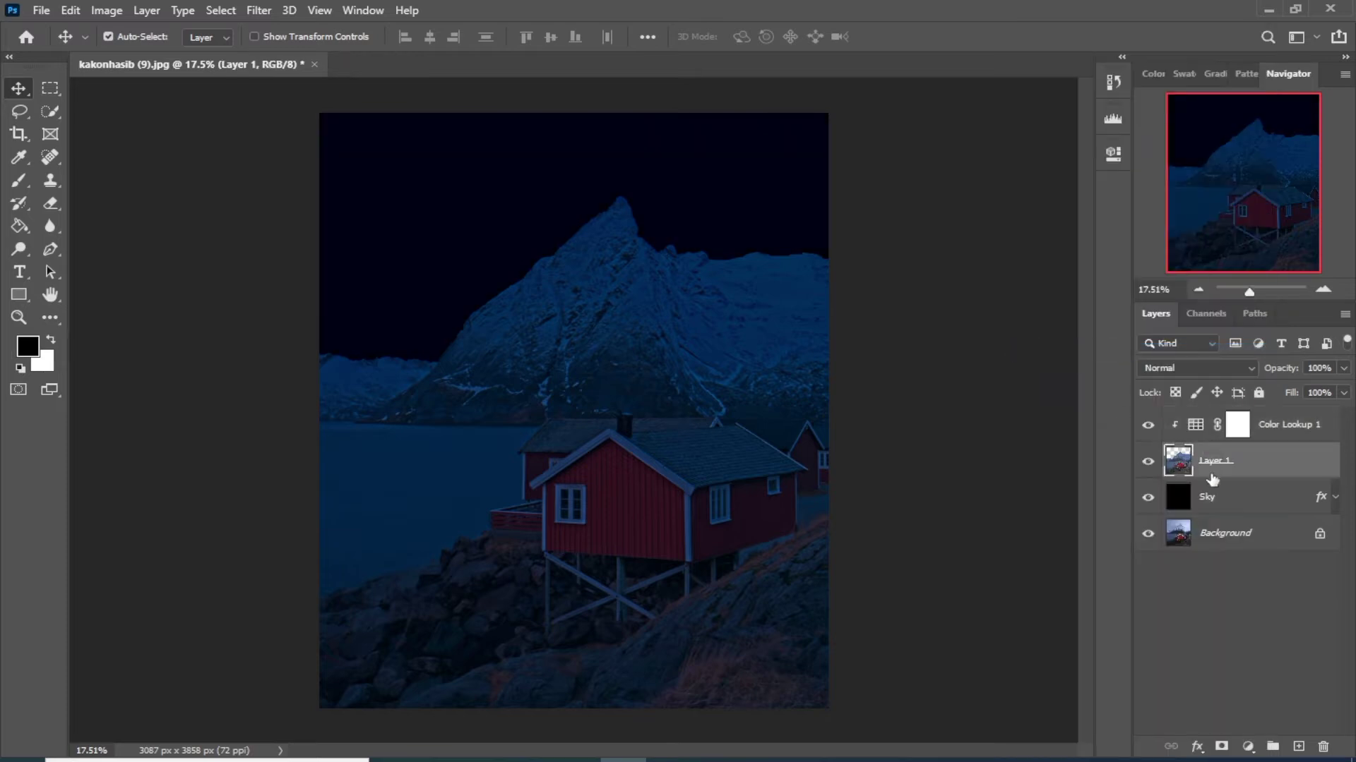
Add a Levels adjustment with output white at 230 and a slightly tweaked black input.
click(1248, 746)
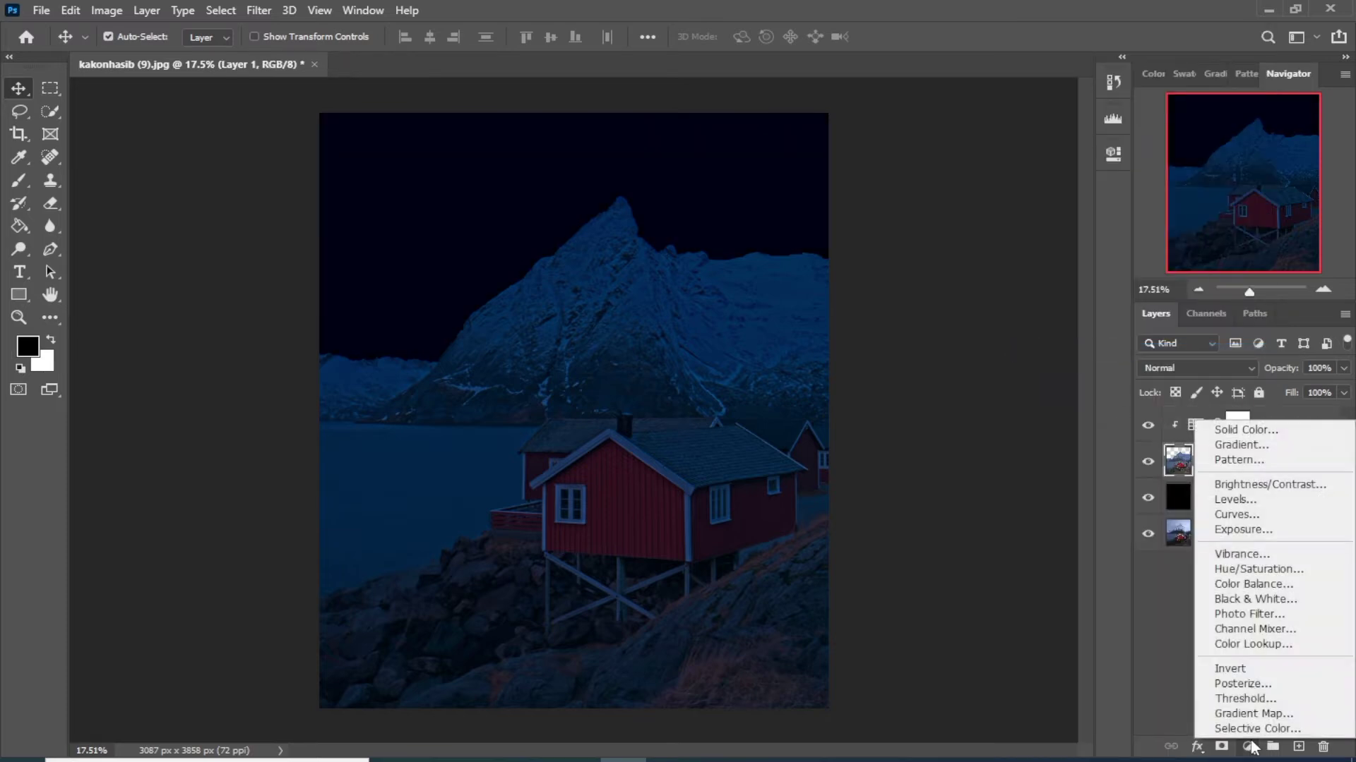
click(1249, 504)
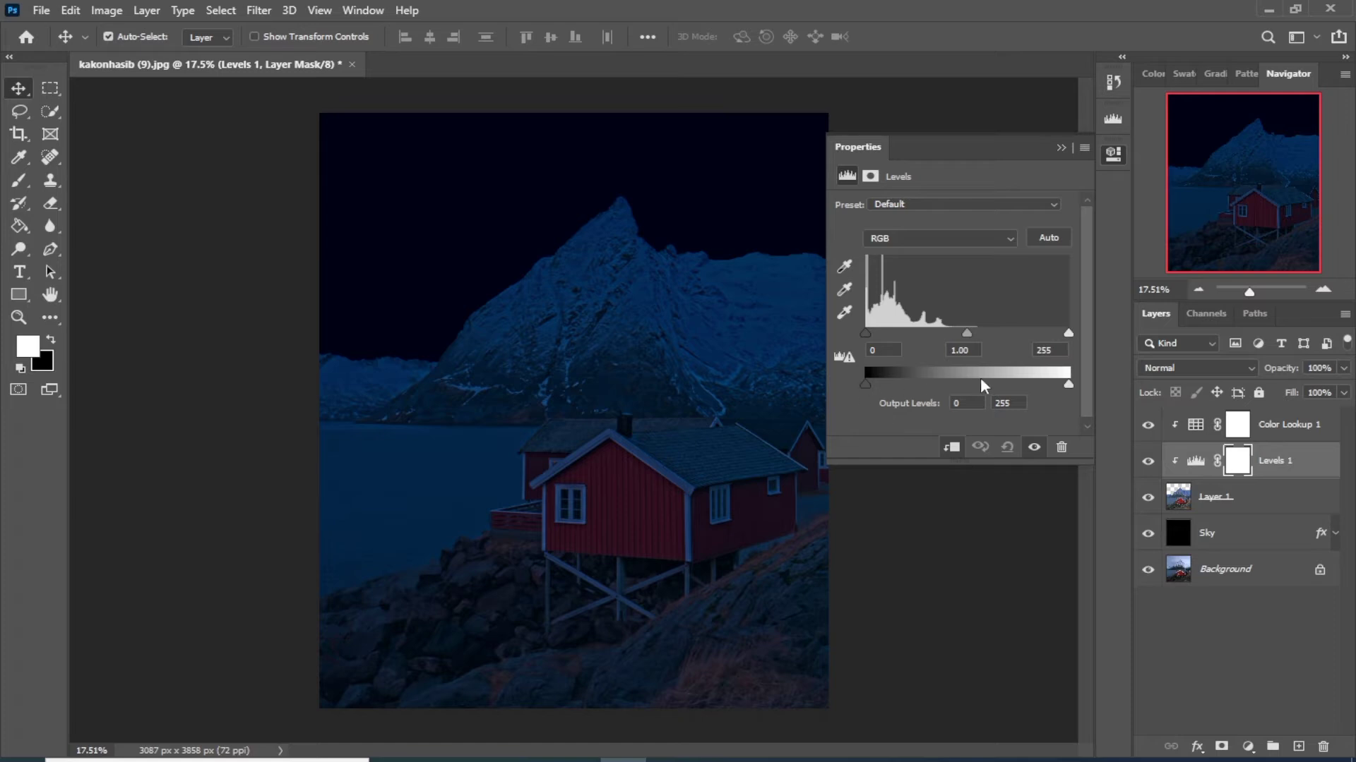
drag(1069, 384, 1032, 385)
drag(1040, 391, 1049, 388)
drag(865, 332, 879, 333)
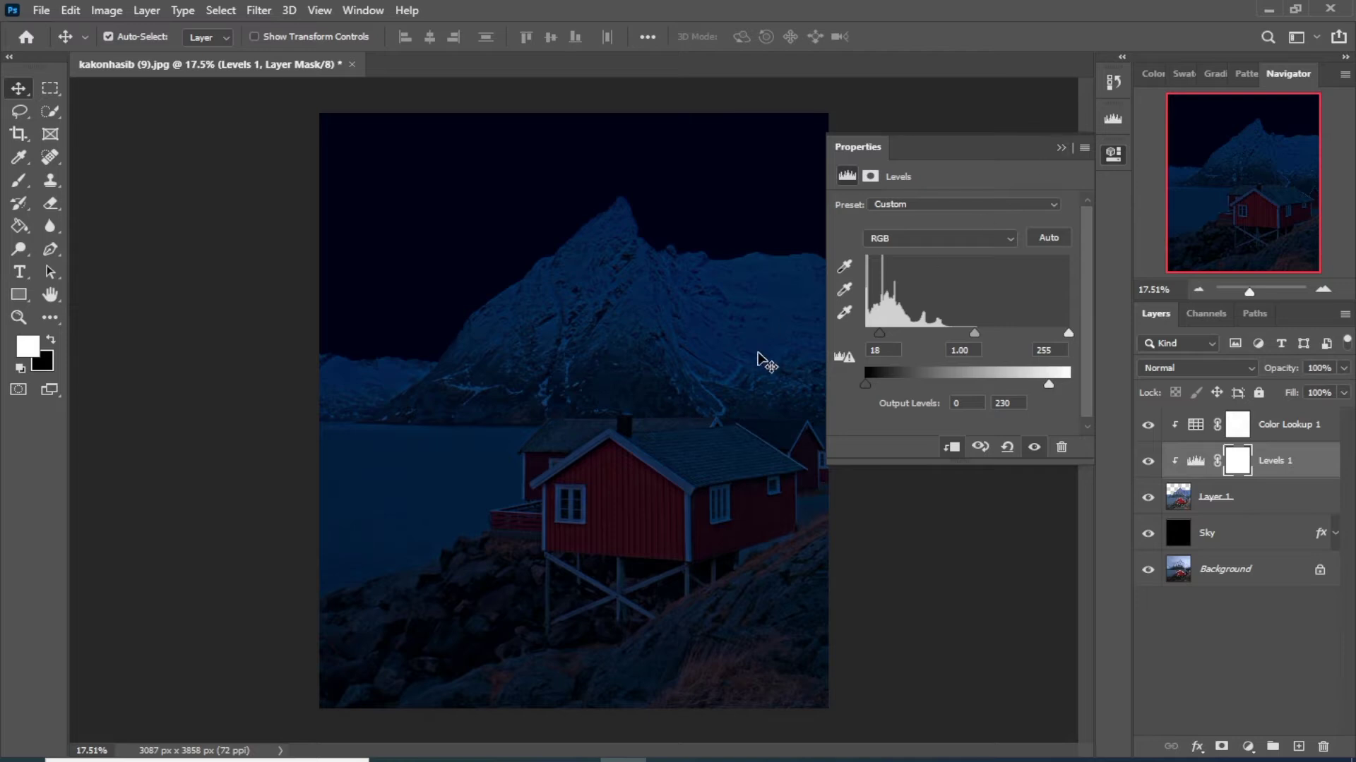
drag(877, 335, 870, 336)
click(1061, 148)
scroll(588, 289, down, 2)
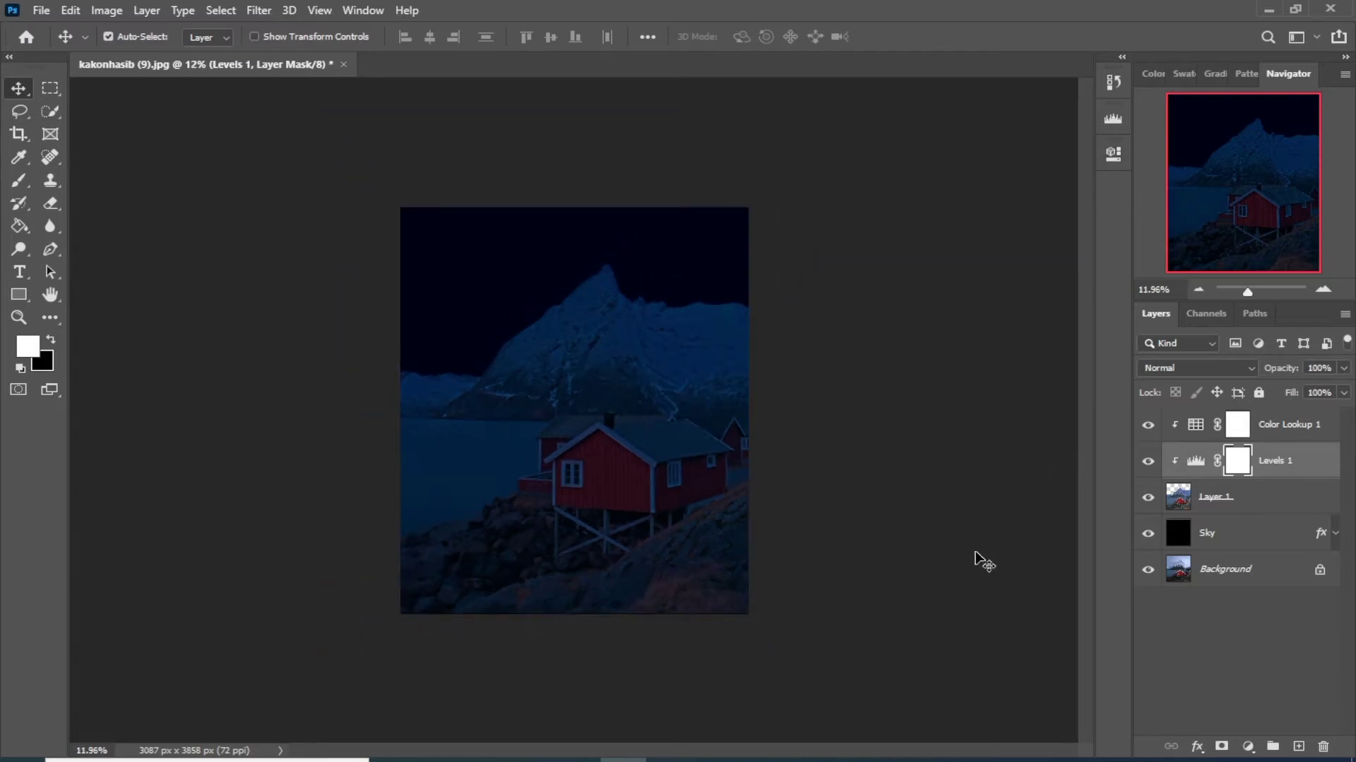
Convert Background to Layer 0, duplicate it, and move Layer 0 copy to the top.
click(1224, 689)
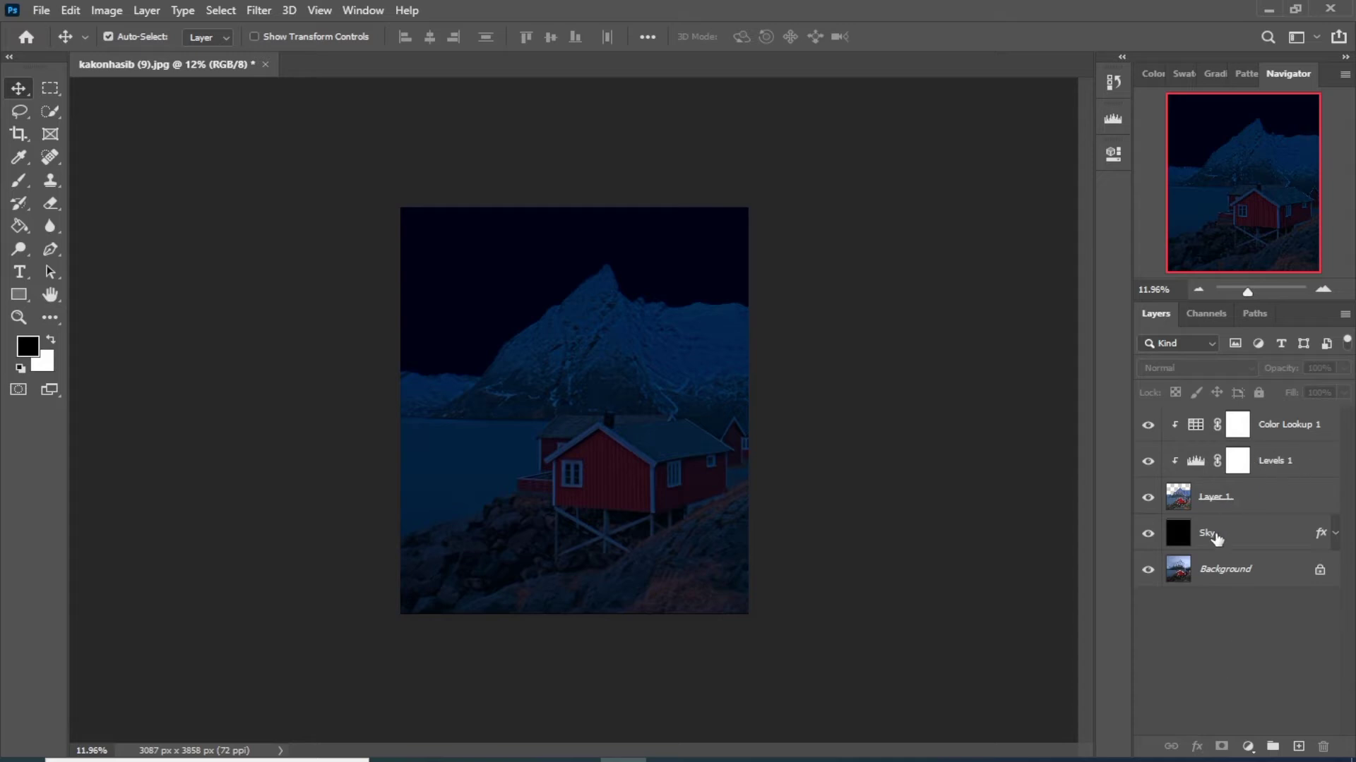
scroll(492, 424, up, 1)
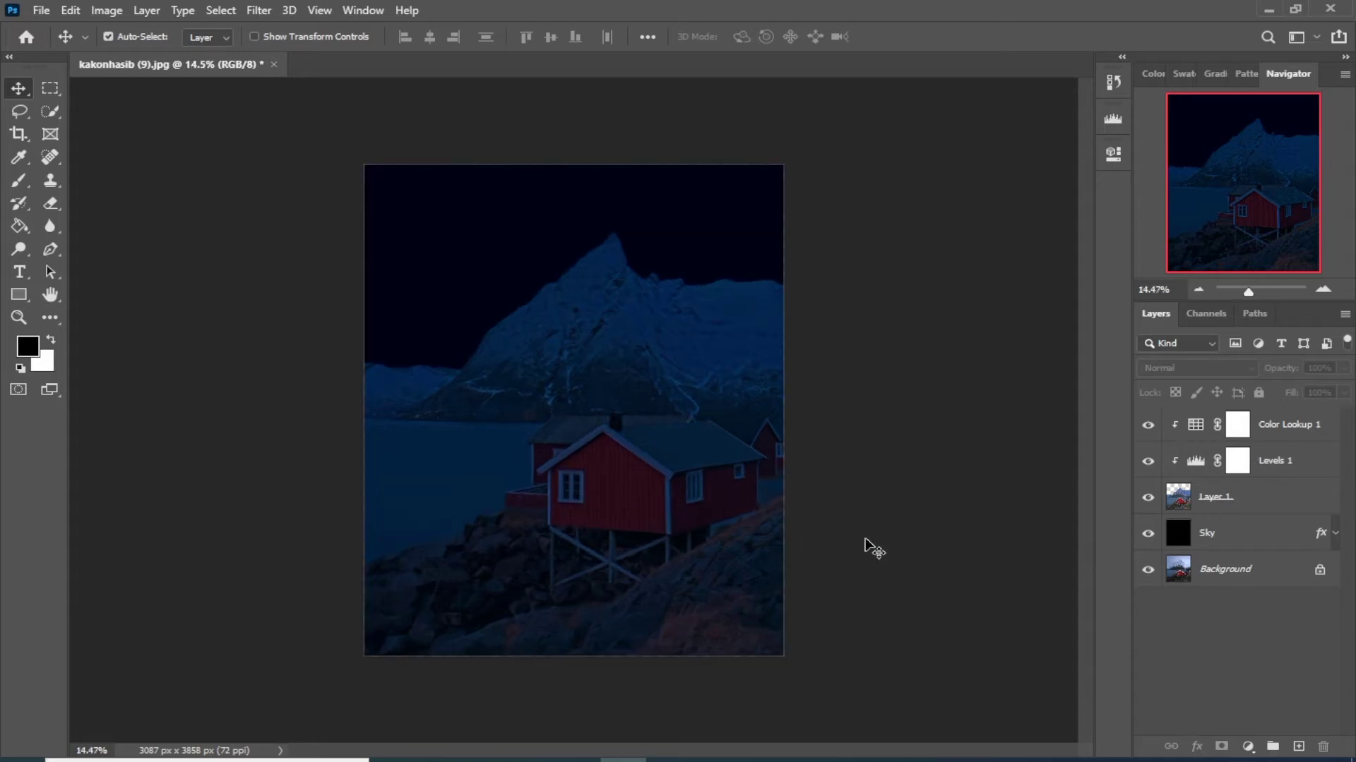
double_click(1251, 580)
click(840, 226)
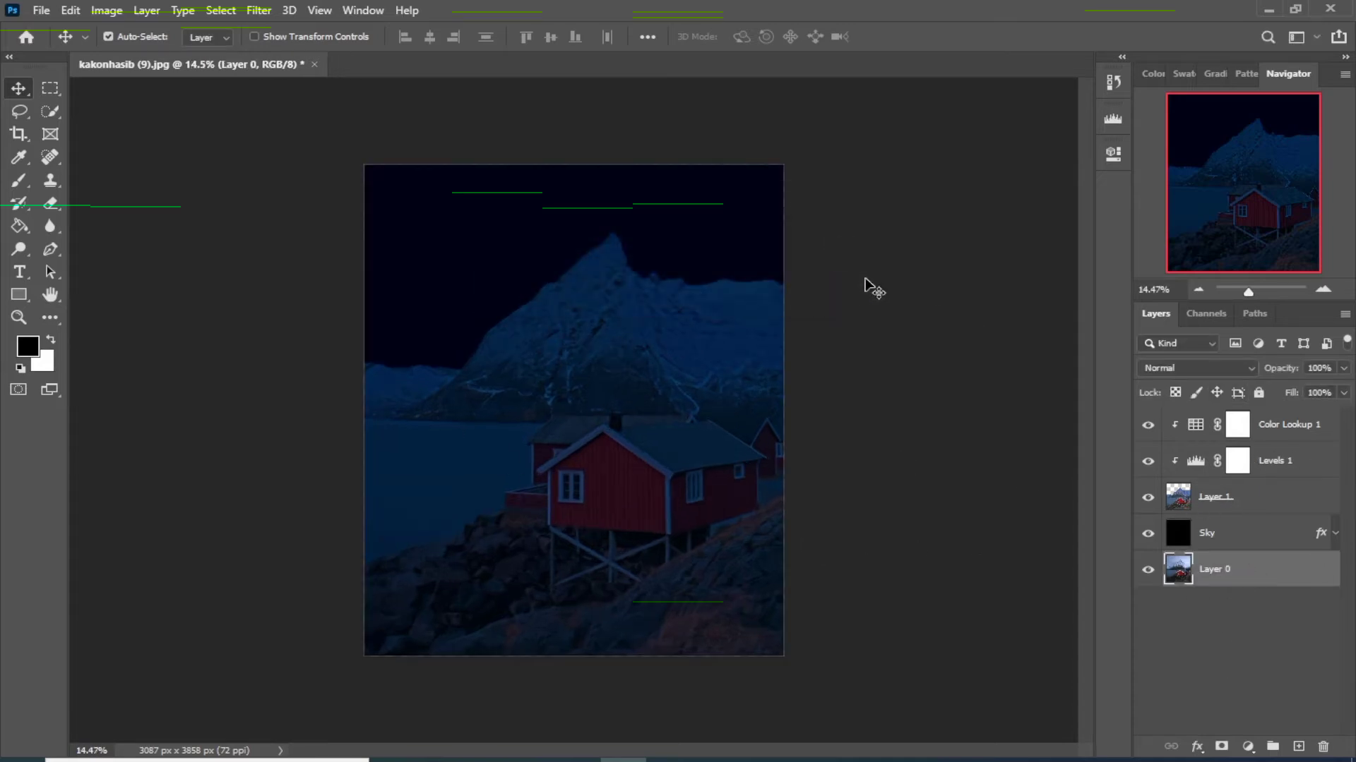
drag(1264, 566, 1297, 747)
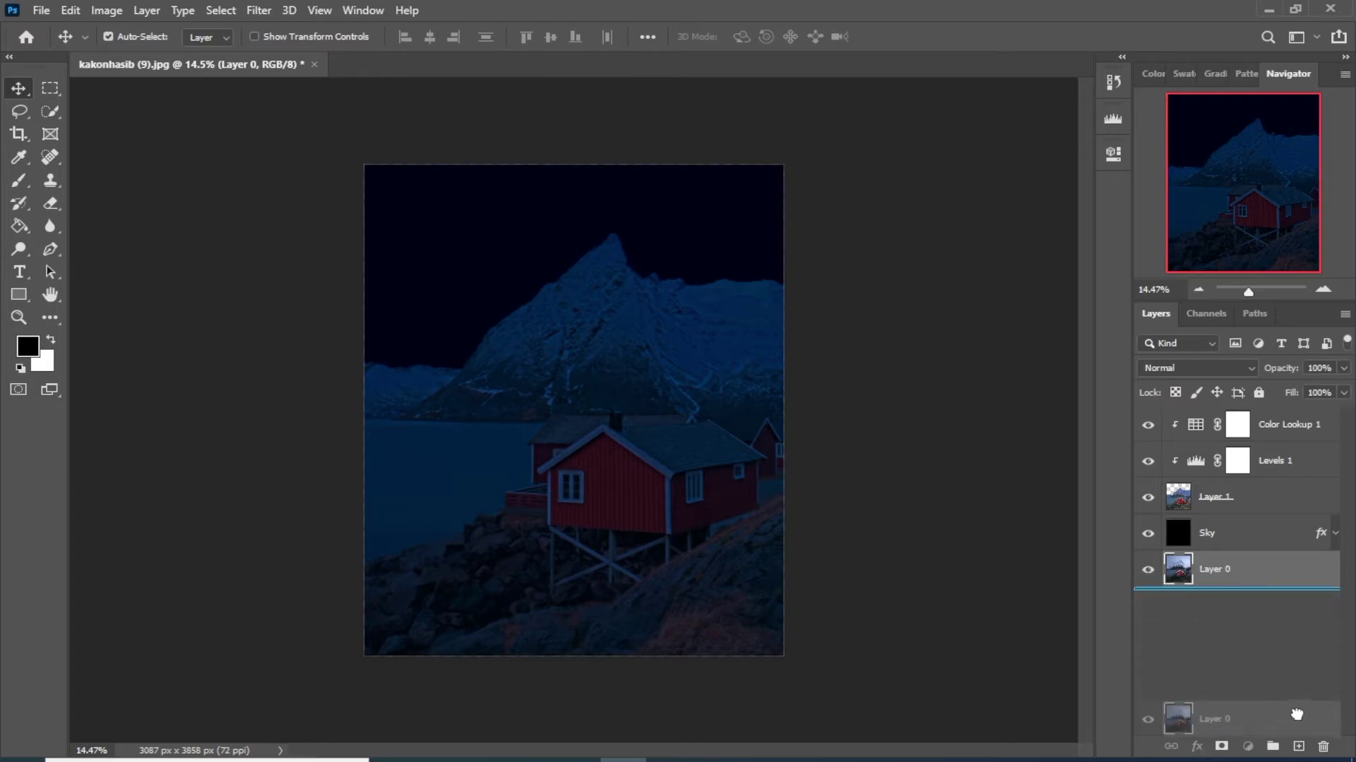
drag(1226, 576, 1212, 416)
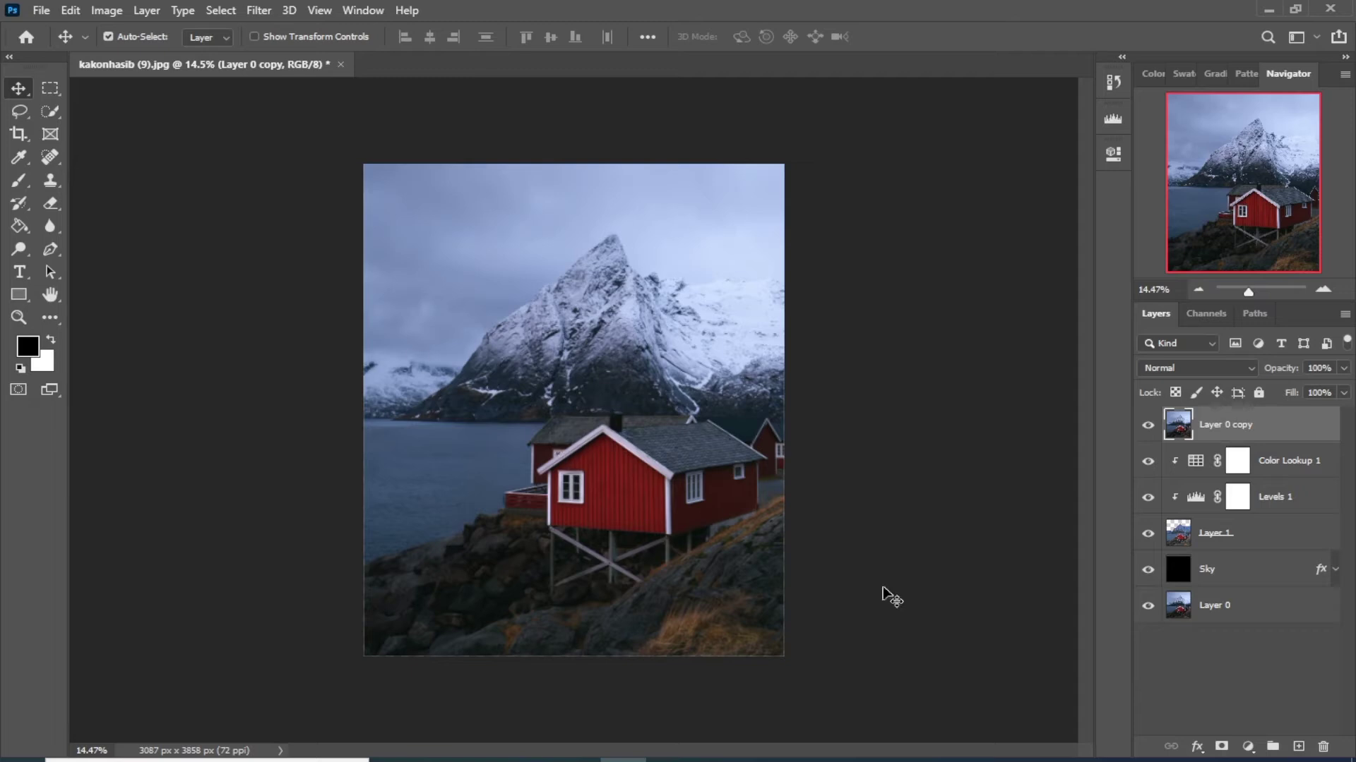
Add a Color Balance pushing midtones, shadows and highlights toward red and yellow (highlights red +60, yellow −45).
click(1248, 746)
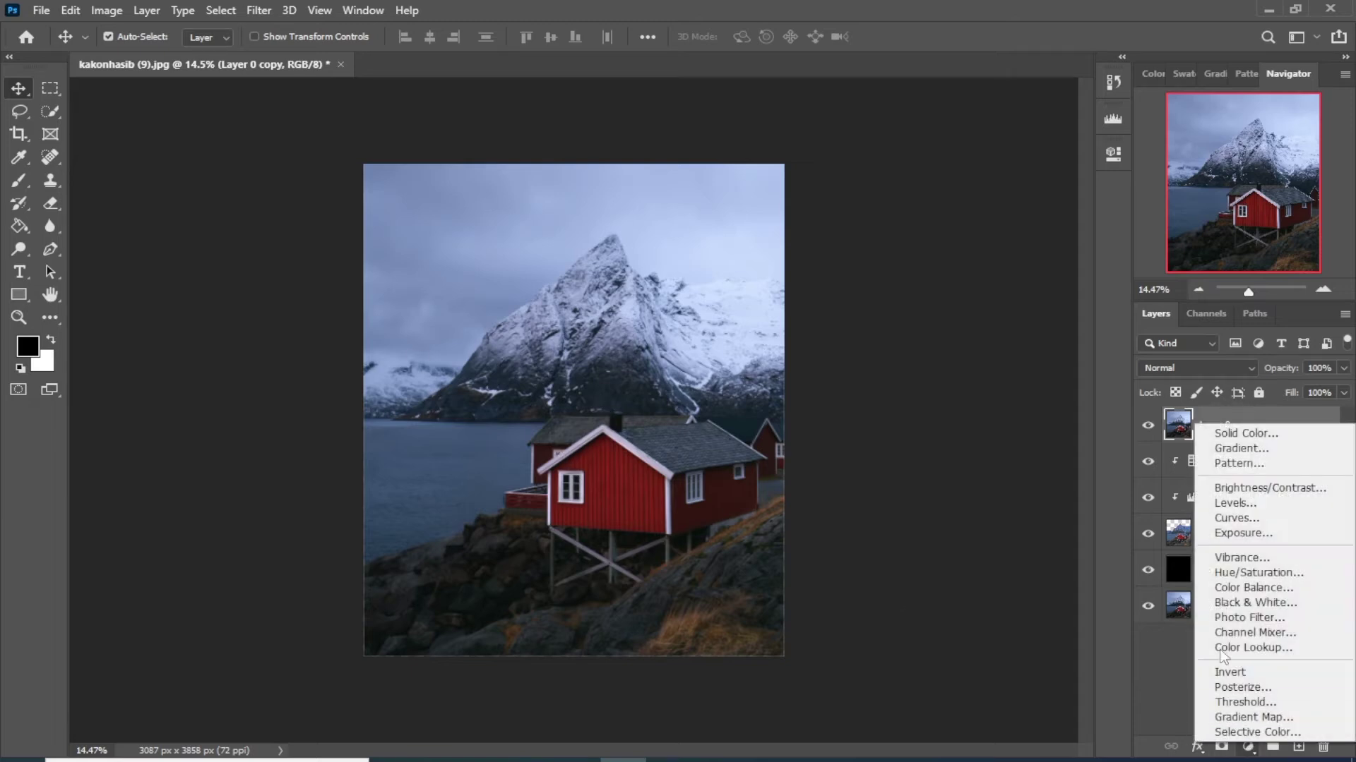
click(1235, 589)
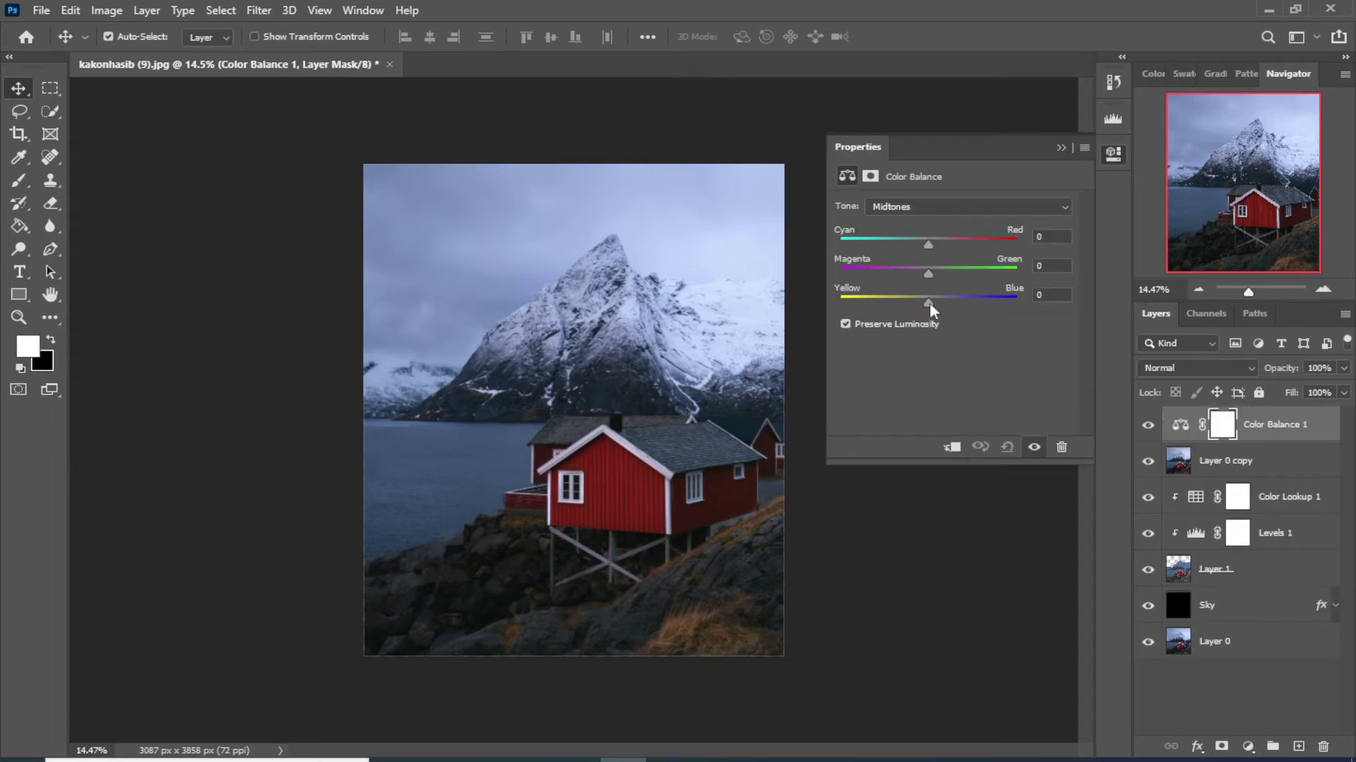
drag(929, 308, 880, 308)
drag(929, 244, 981, 238)
click(957, 206)
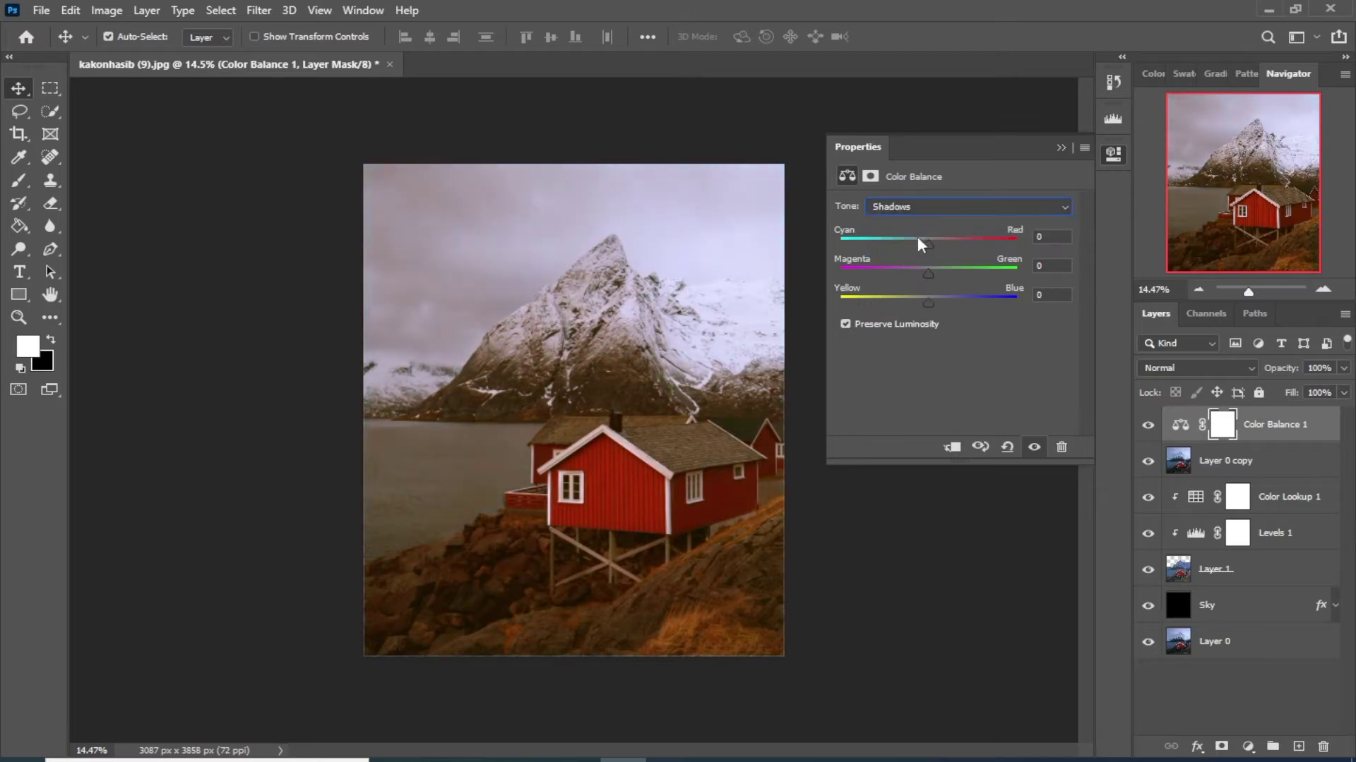
drag(927, 303, 859, 303)
drag(929, 242, 950, 241)
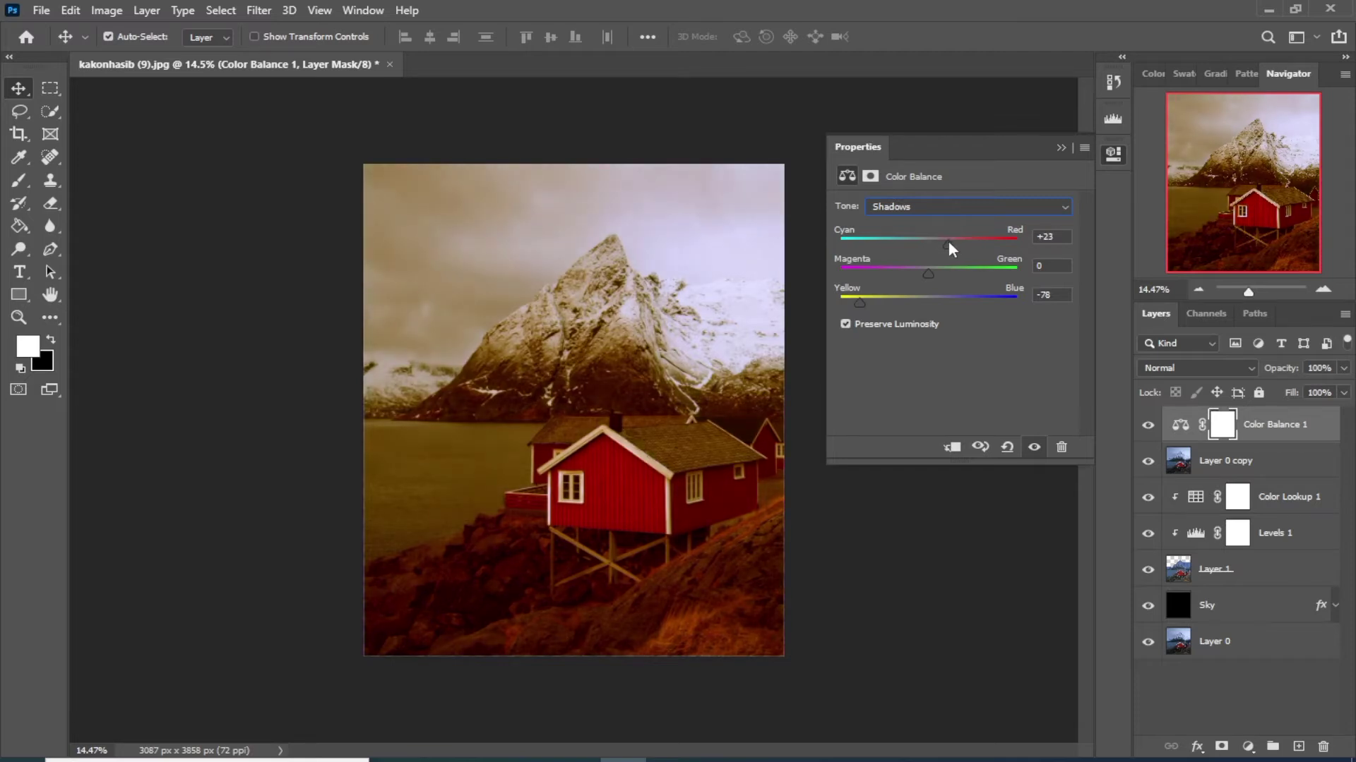
click(927, 205)
click(909, 243)
drag(927, 304, 886, 304)
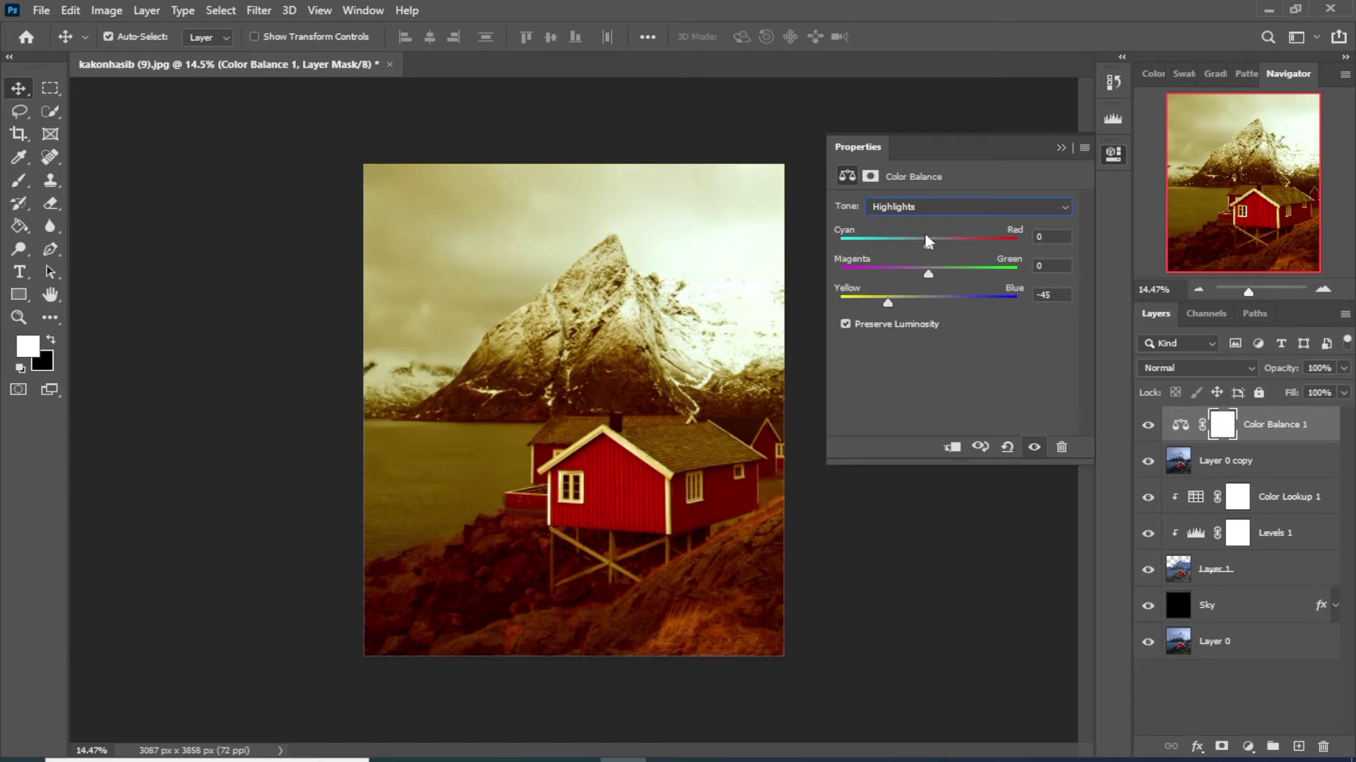
drag(927, 239, 981, 241)
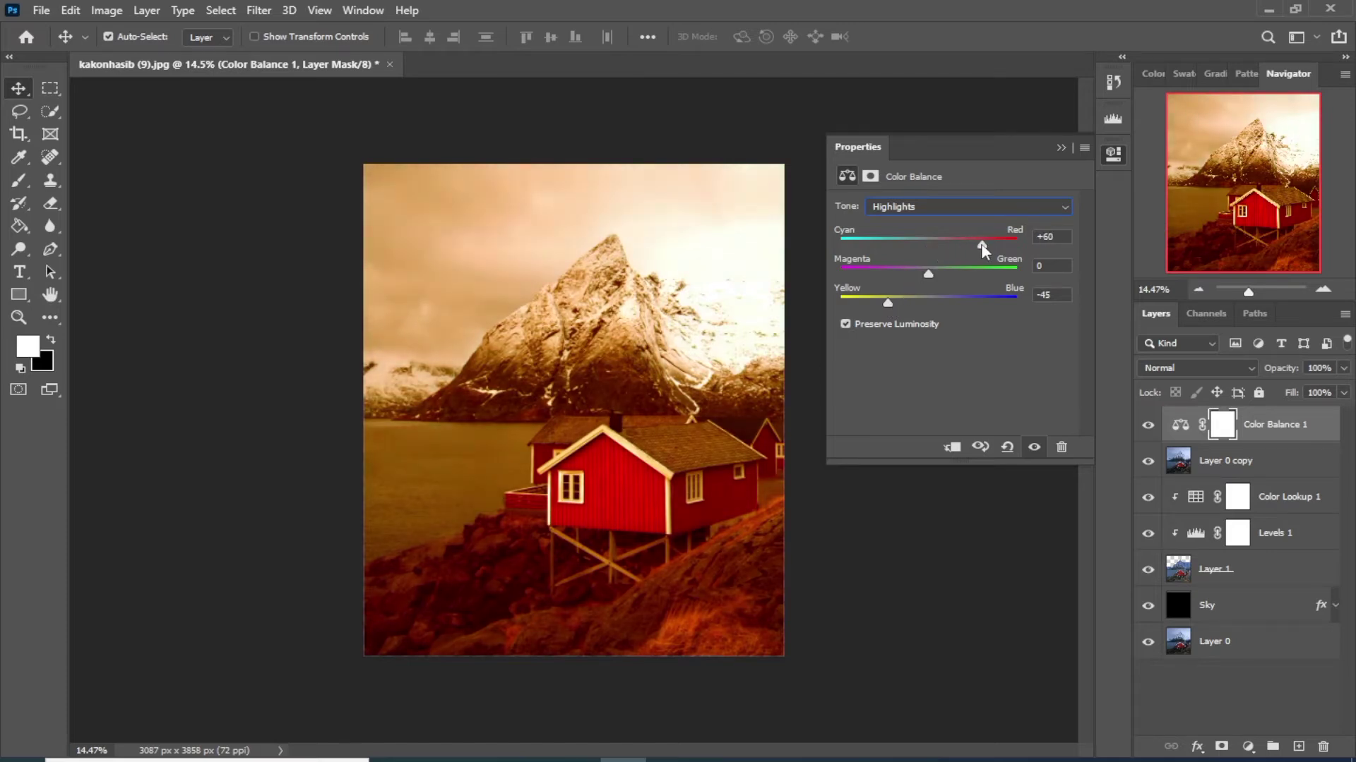
click(1059, 147)
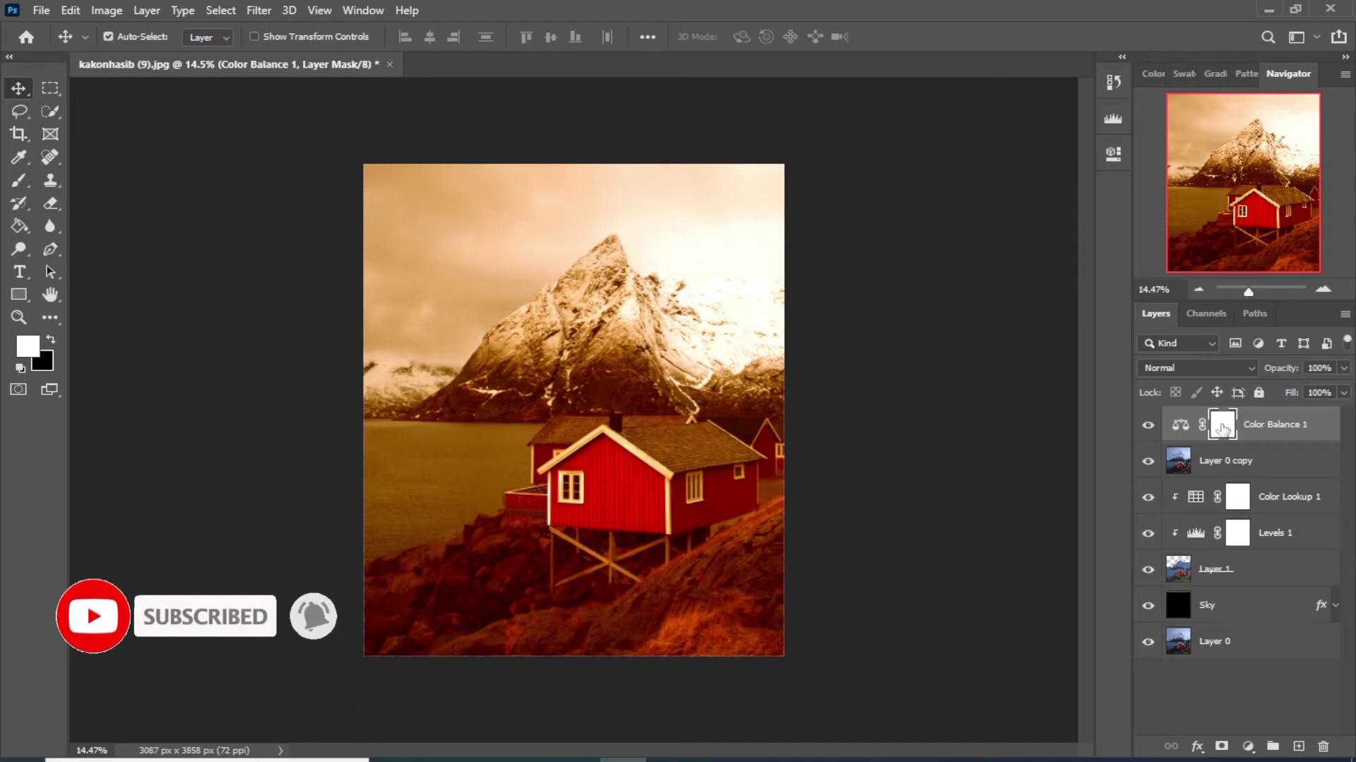
Merge the Color Balance with Layer 0 copy into a single Color Balance 1 layer.
click(1219, 462)
right_click(1220, 463)
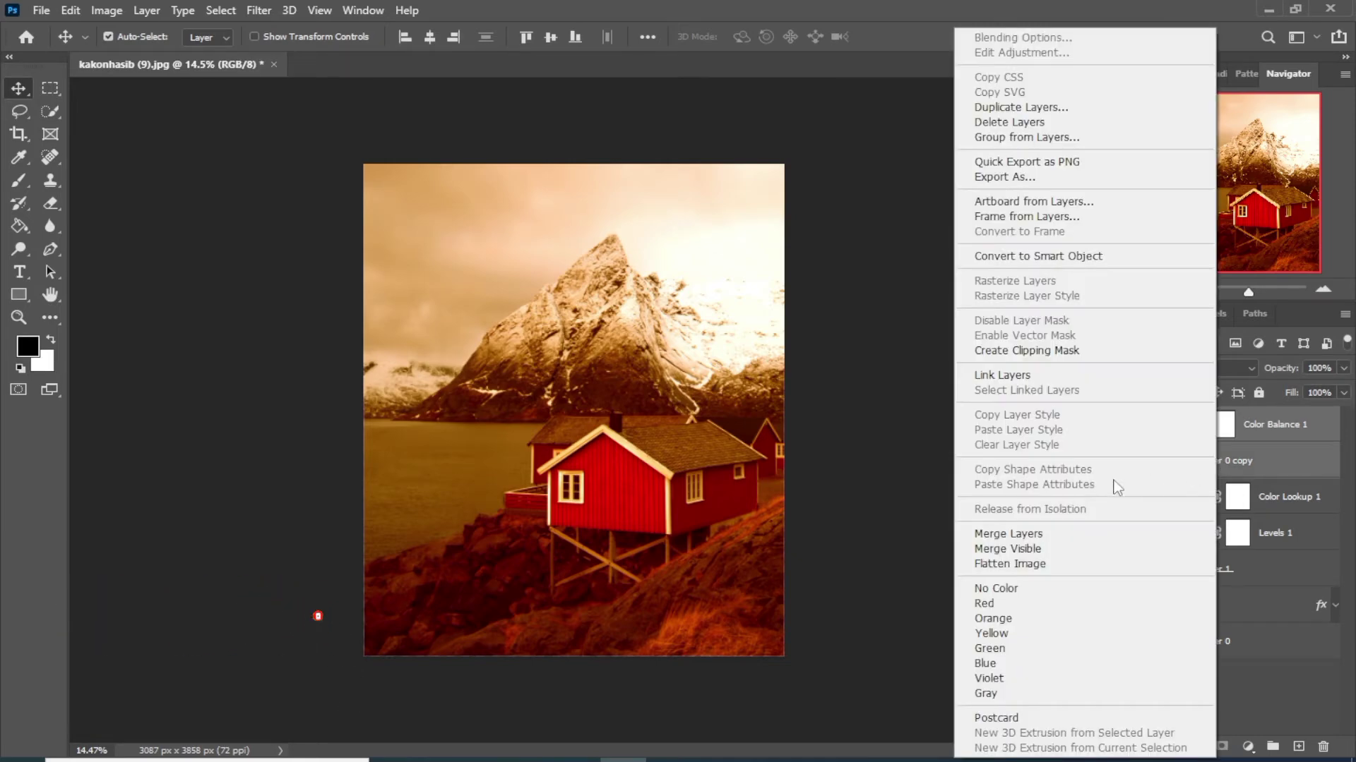
click(1029, 532)
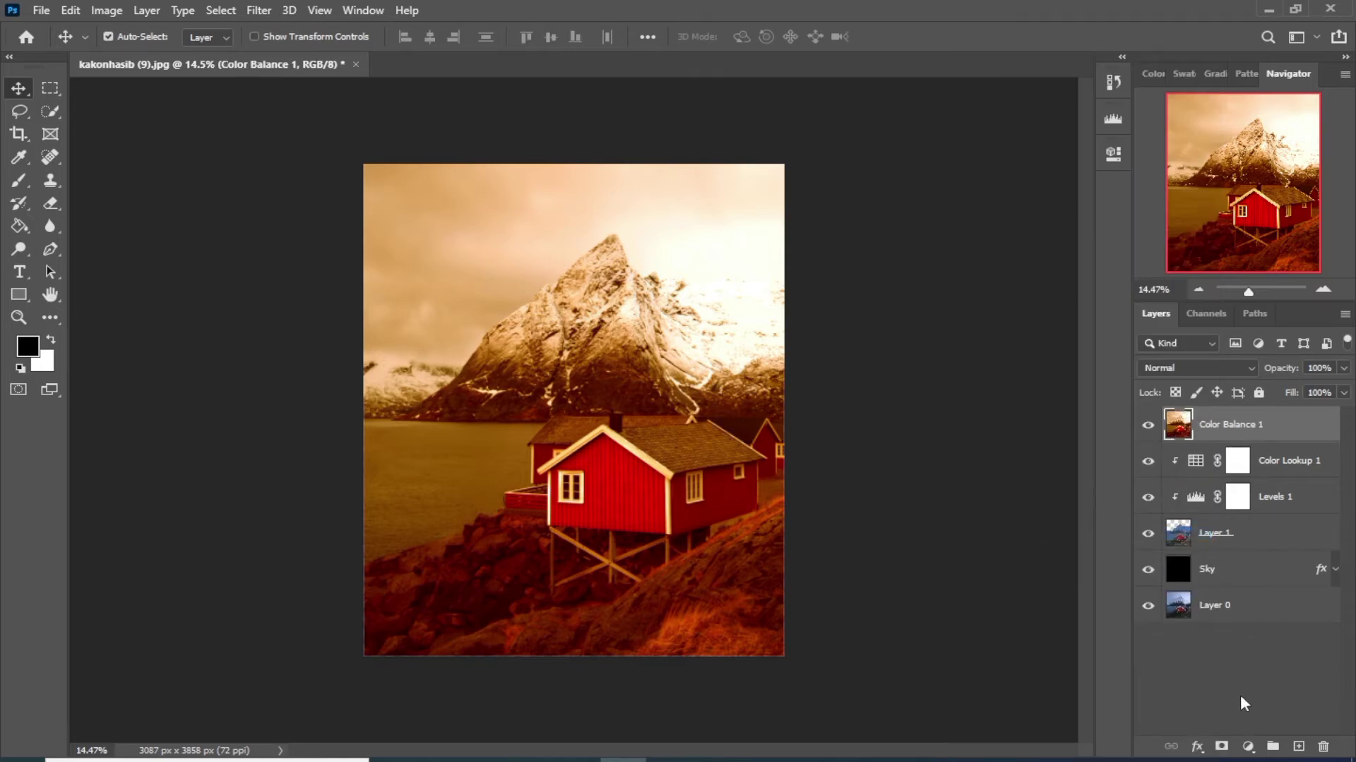
Hide the warm layer behind a black mask and zoom in on the cabin's windows.
alt+click(1220, 747)
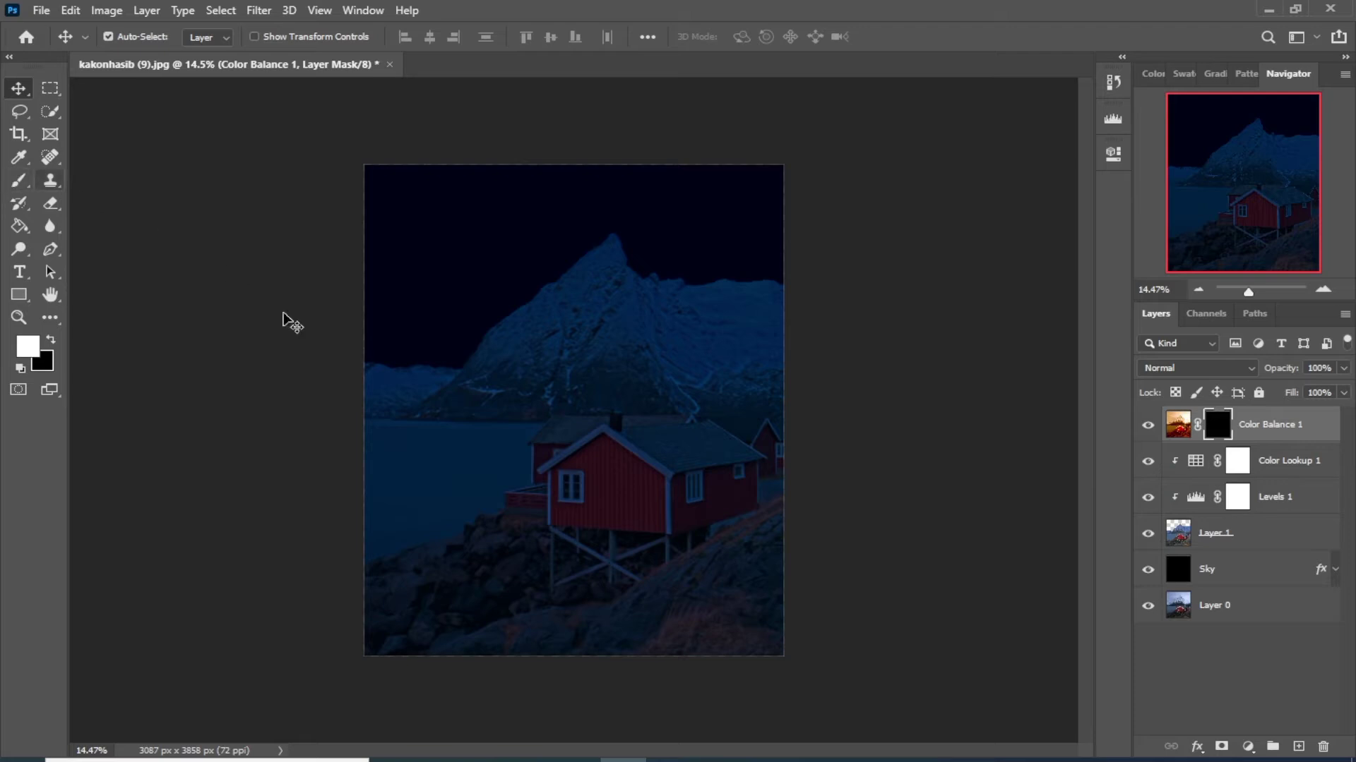
scroll(578, 495, up, 2)
scroll(584, 509, up, 2)
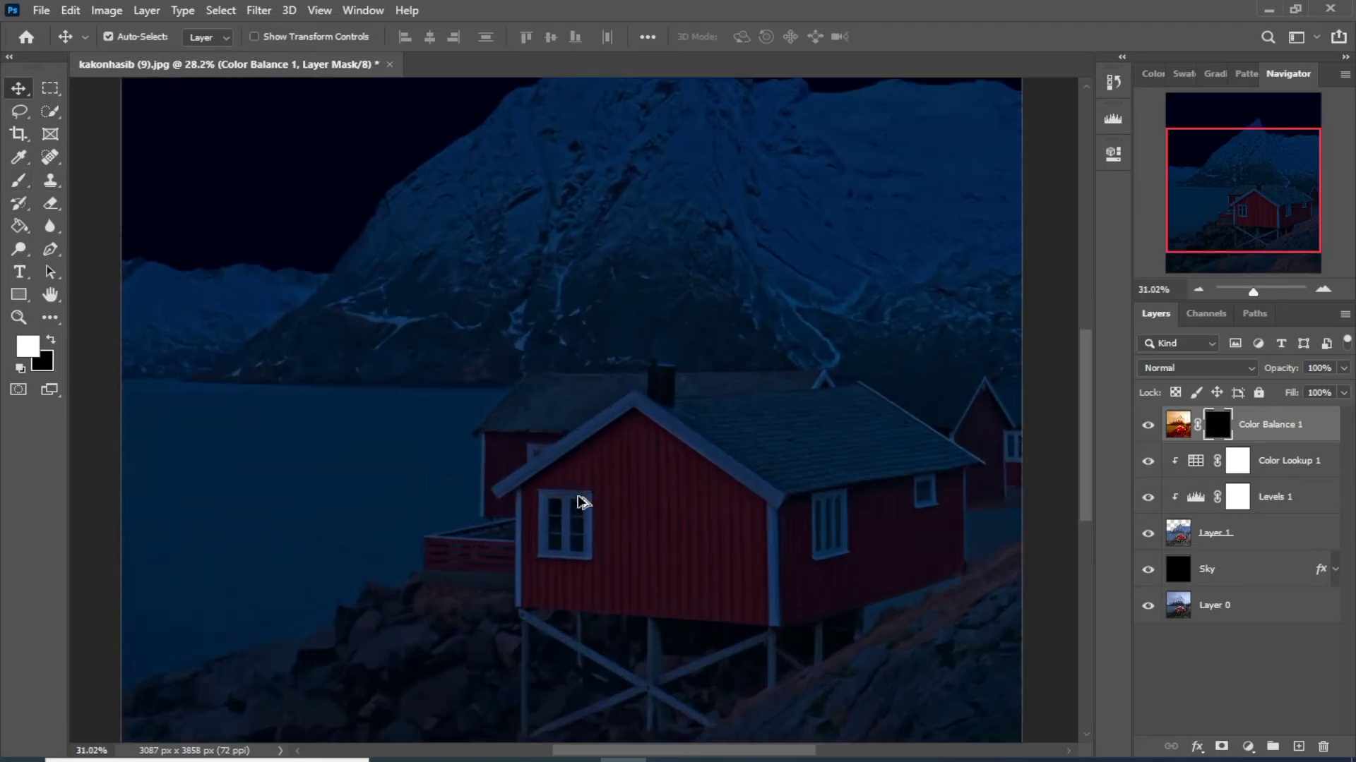
scroll(583, 509, up, 1)
drag(554, 500, 528, 360)
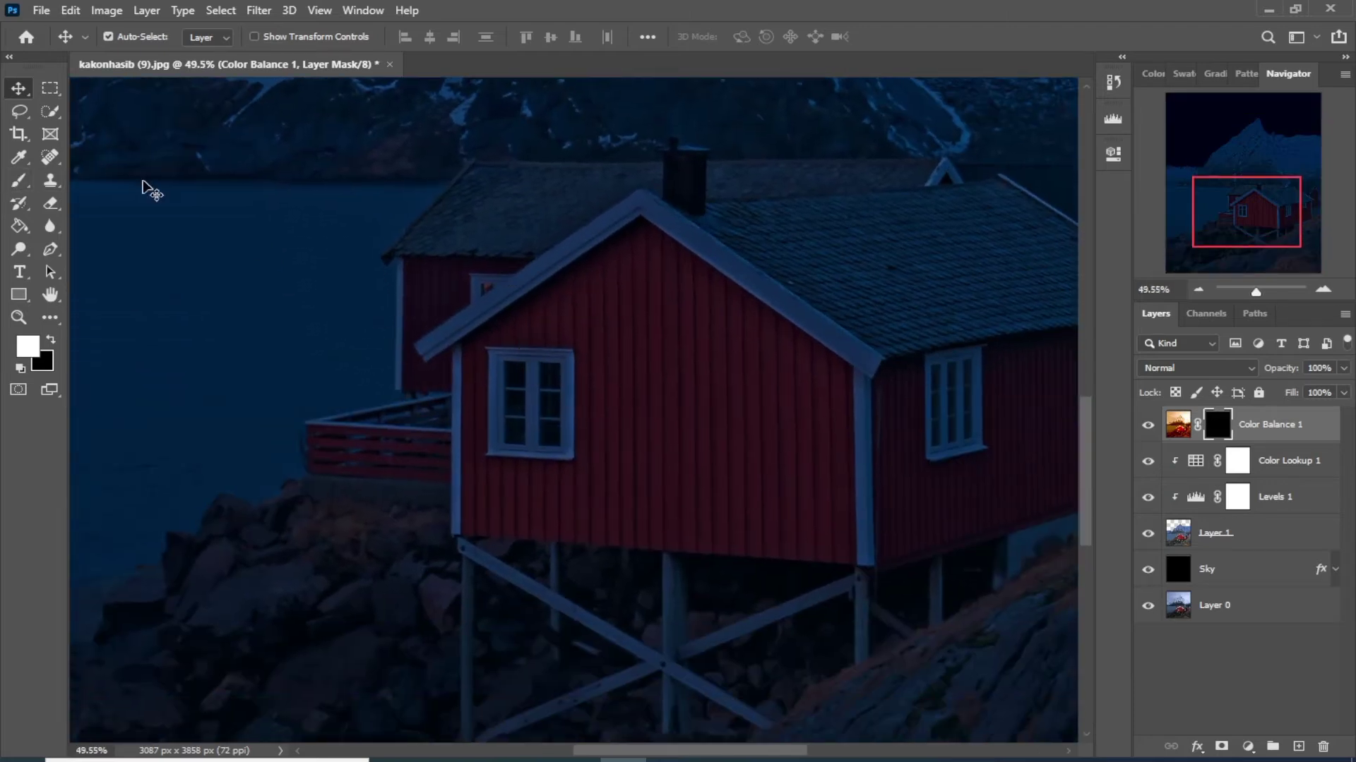
scroll(487, 303, up, 1)
scroll(445, 278, up, 2)
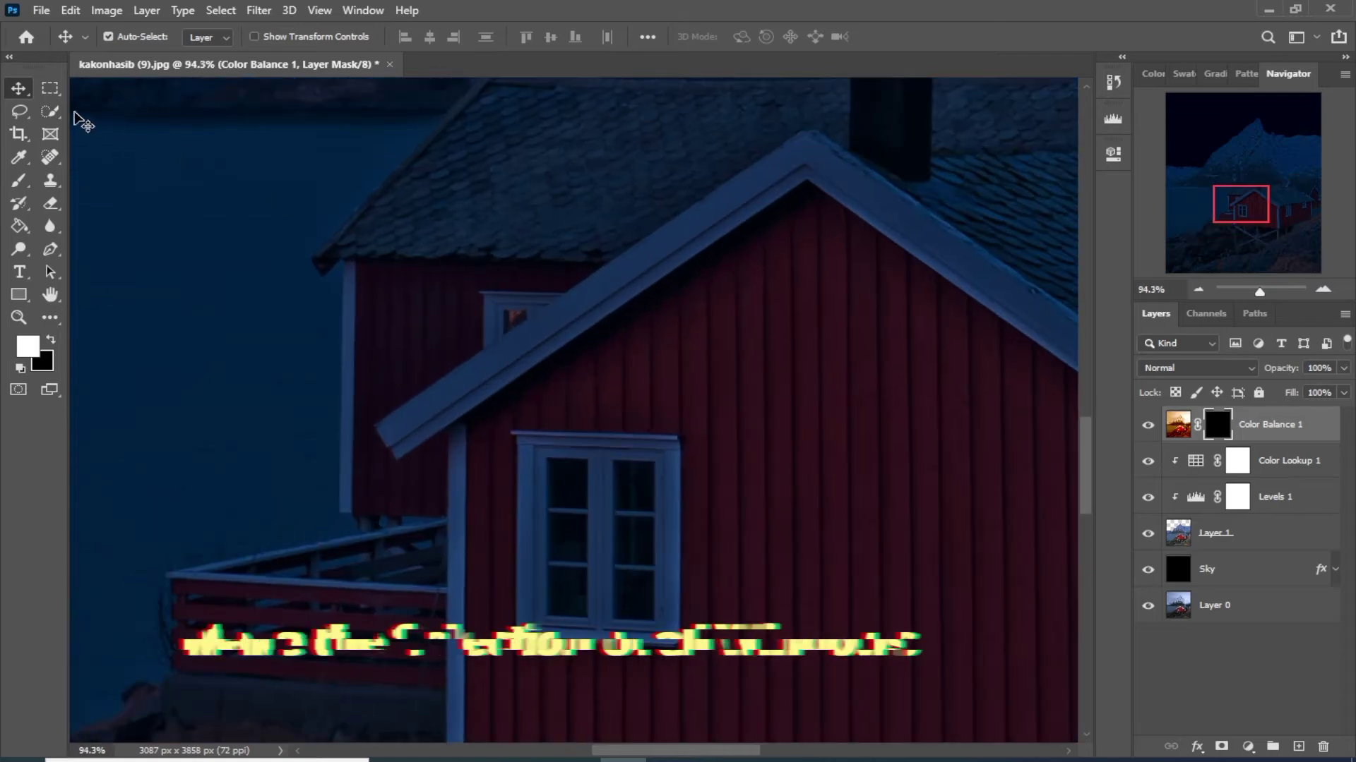
Use the Polygonal Lasso to outline the small upper and upper-left window panes.
click(19, 111)
click(78, 128)
scroll(500, 303, up, 3)
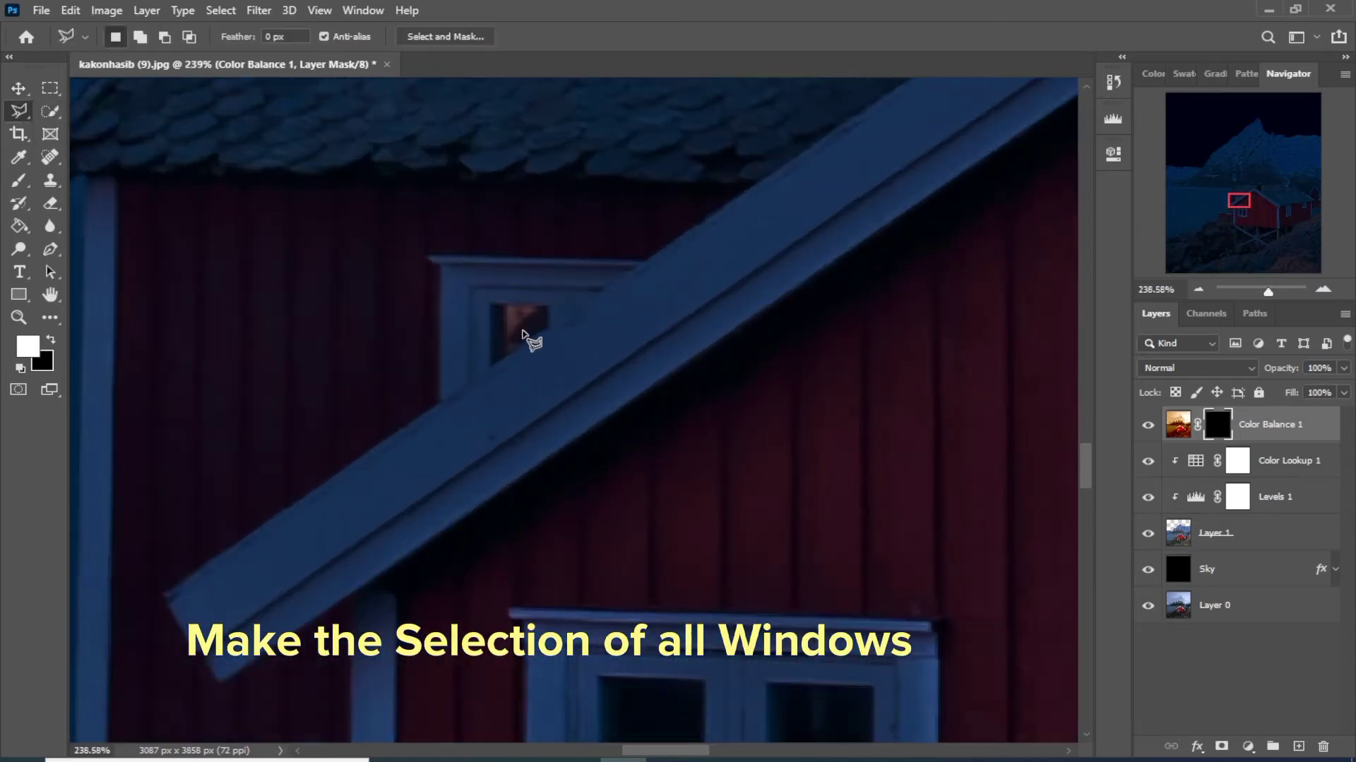
scroll(523, 329, up, 3)
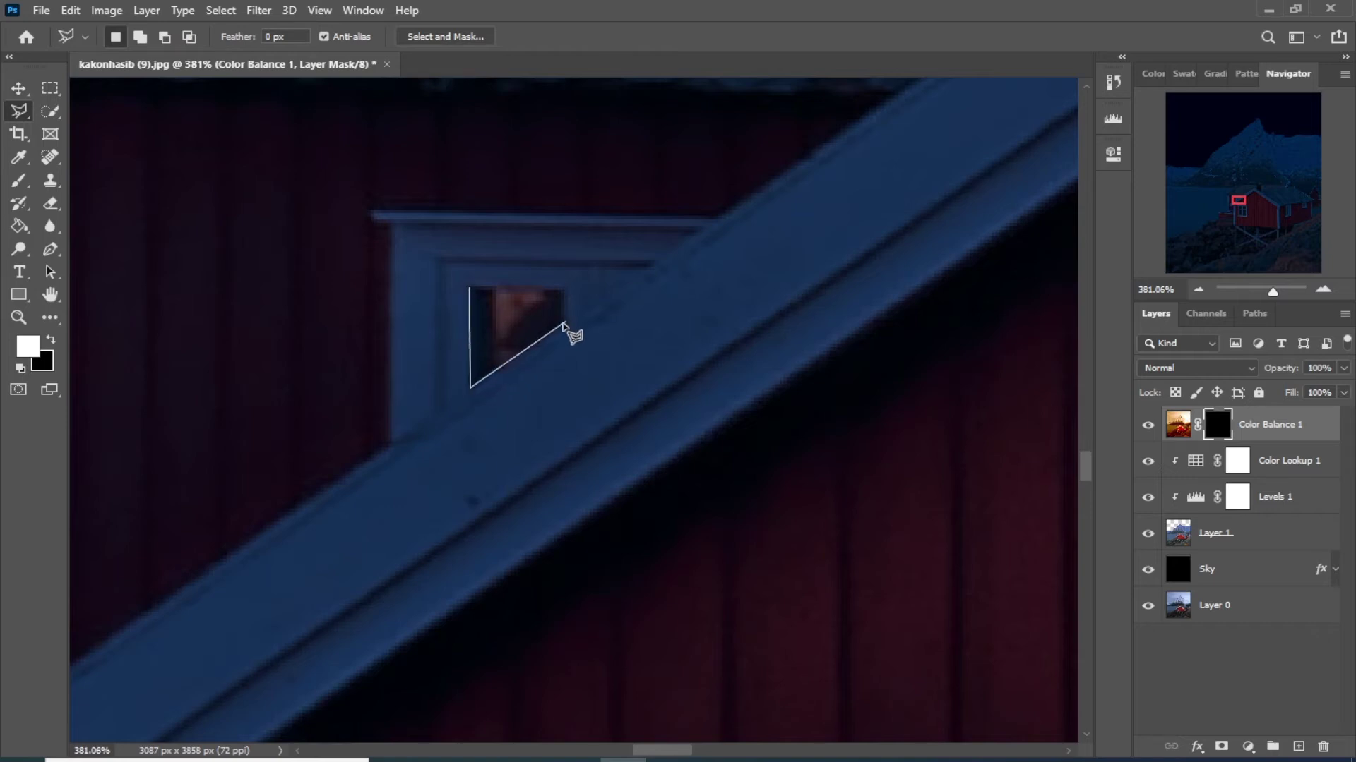
click(470, 289)
scroll(562, 375, down, 3)
scroll(596, 445, down, 5)
scroll(517, 346, up, 2)
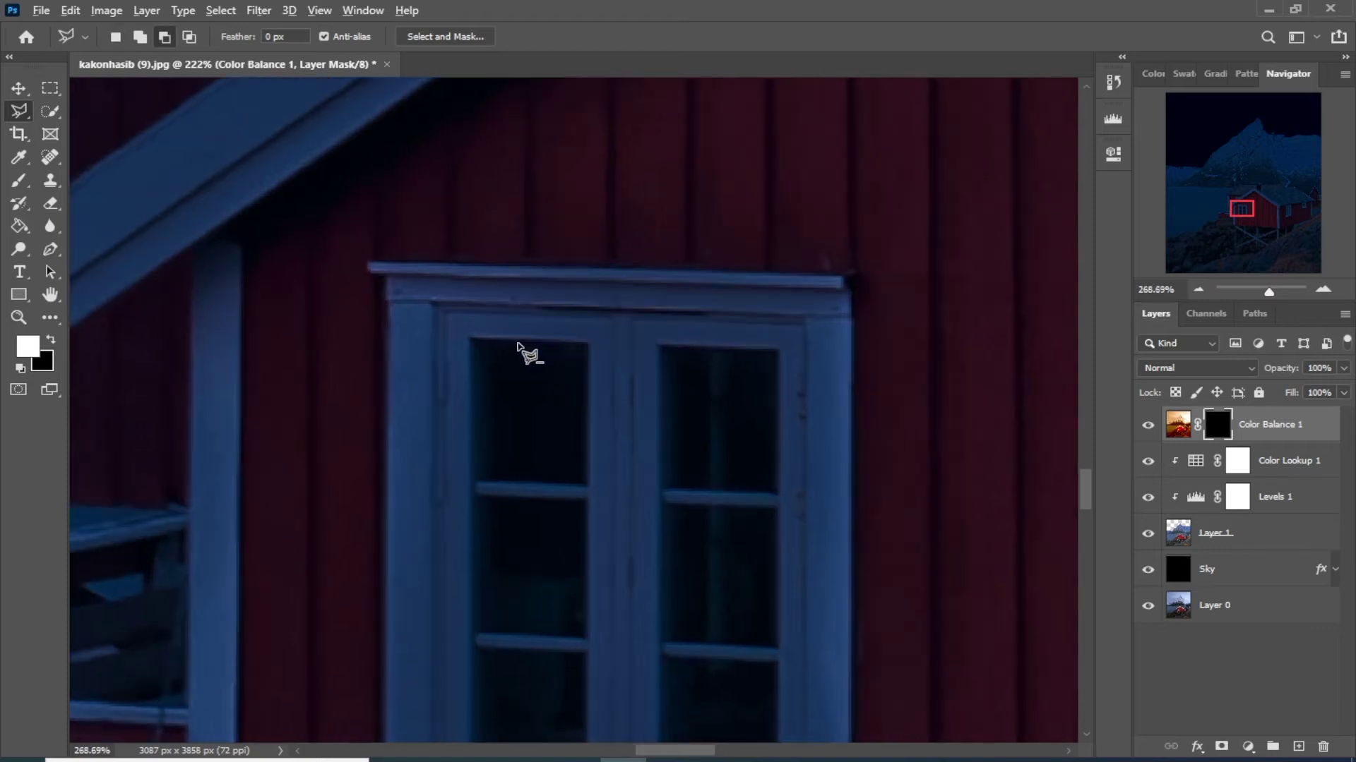
scroll(591, 369, up, 1)
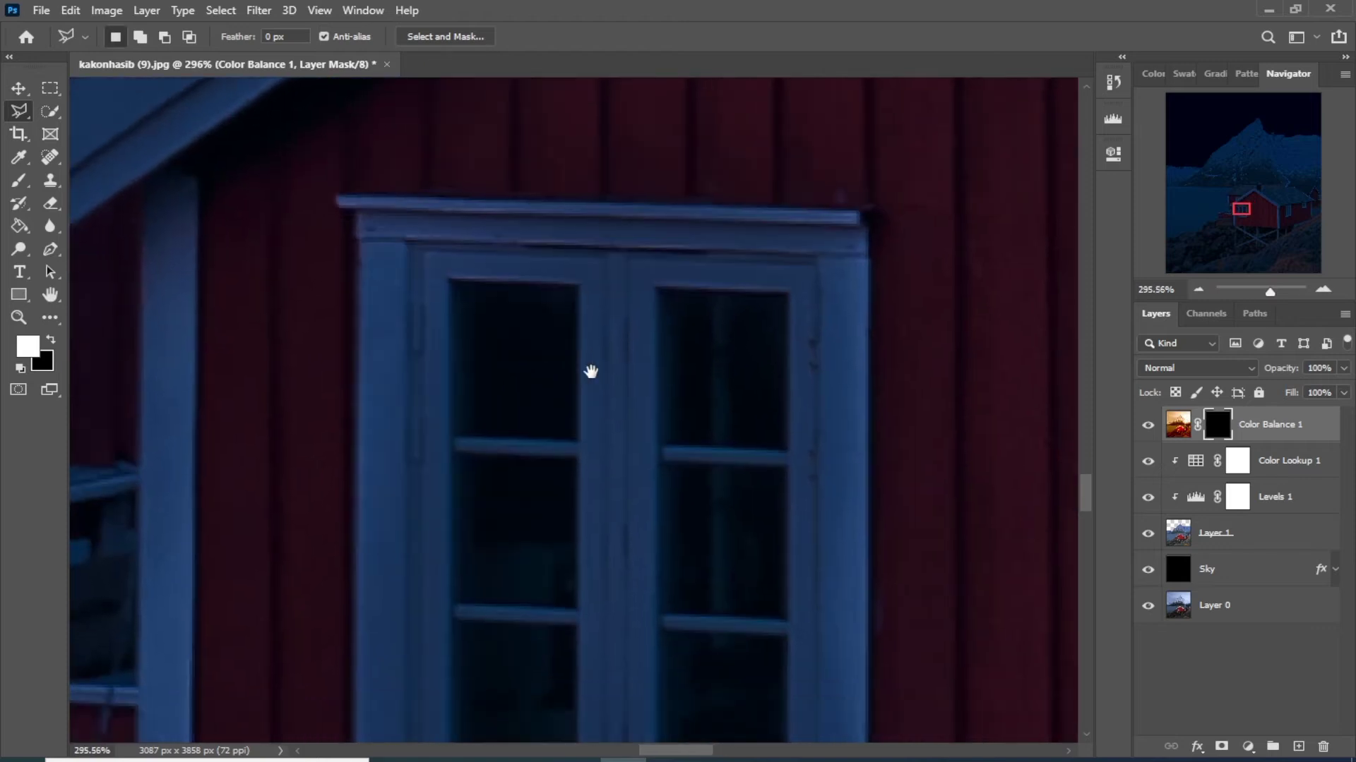
click(583, 284)
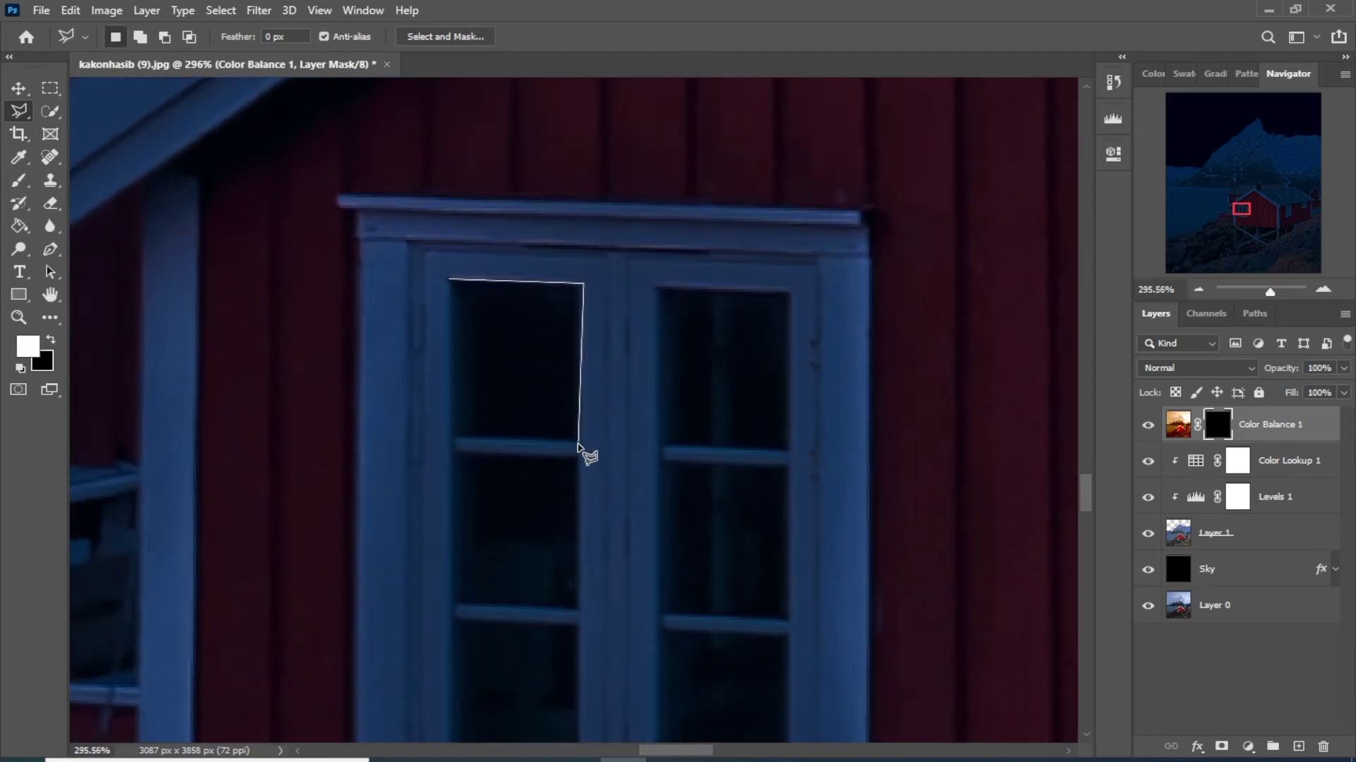
click(454, 441)
click(450, 281)
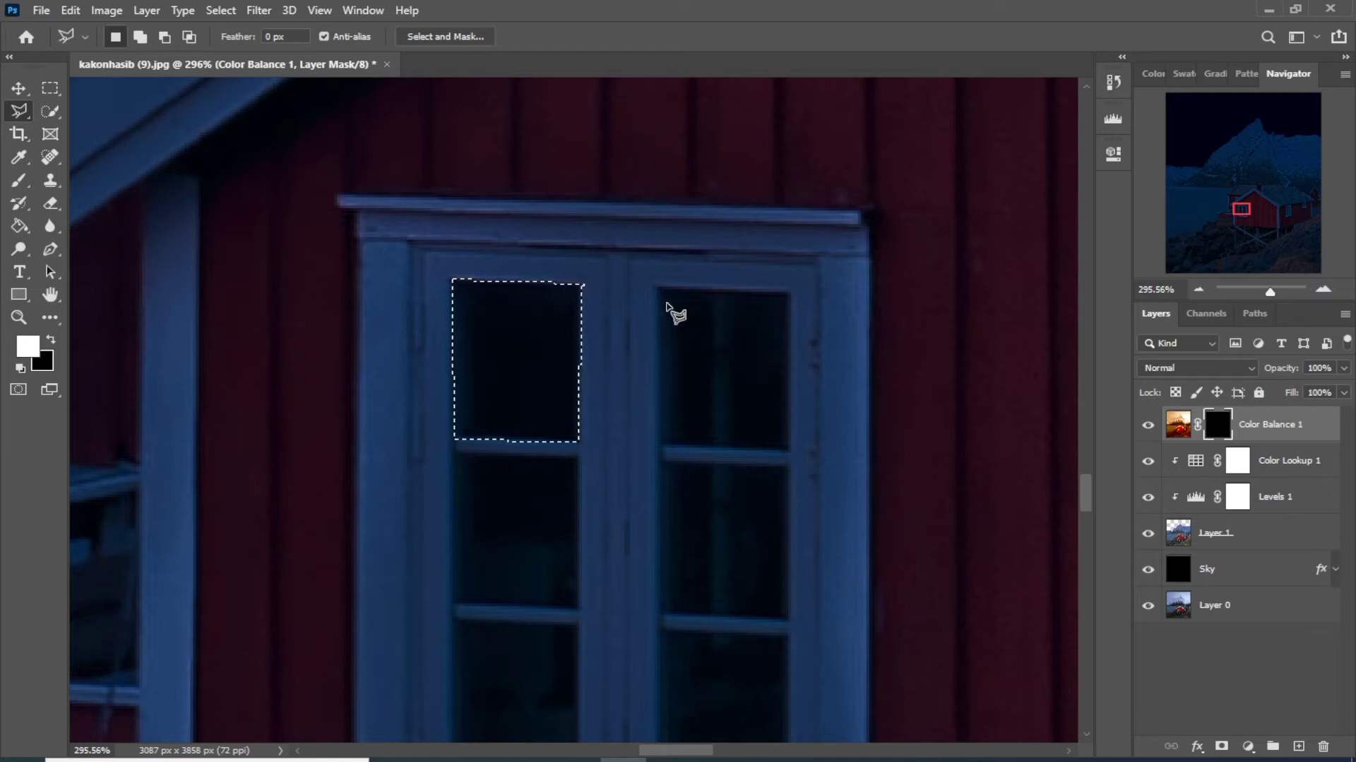
click(658, 452)
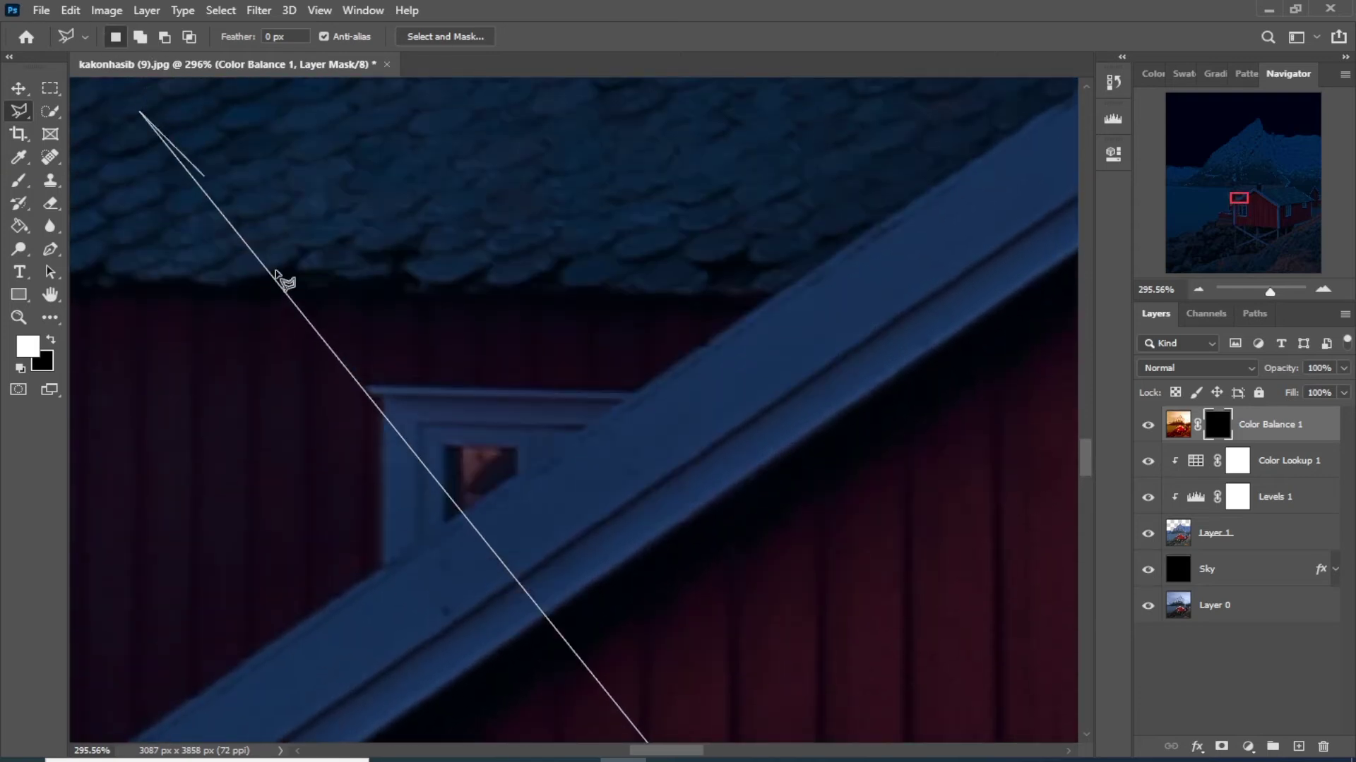
key(Escape)
scroll(540, 416, down, 3)
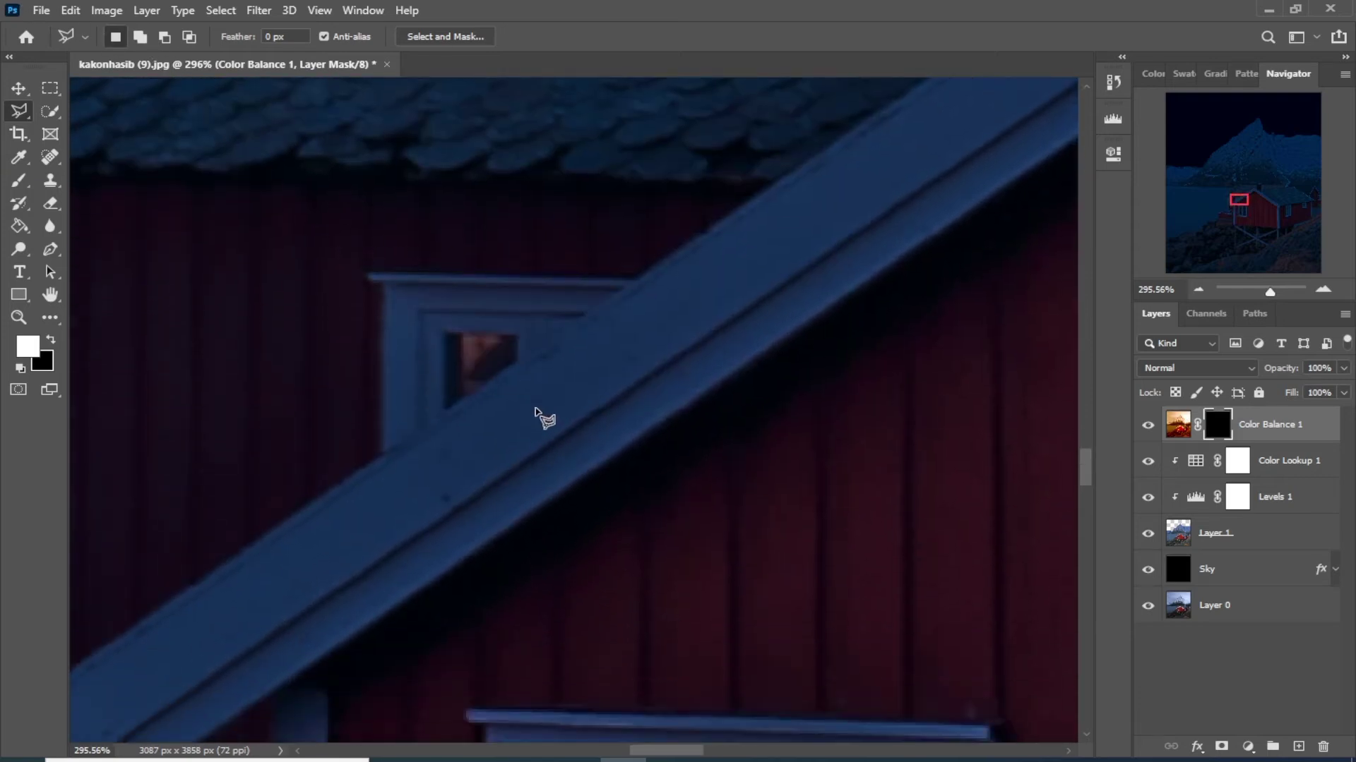
scroll(565, 406, down, 5)
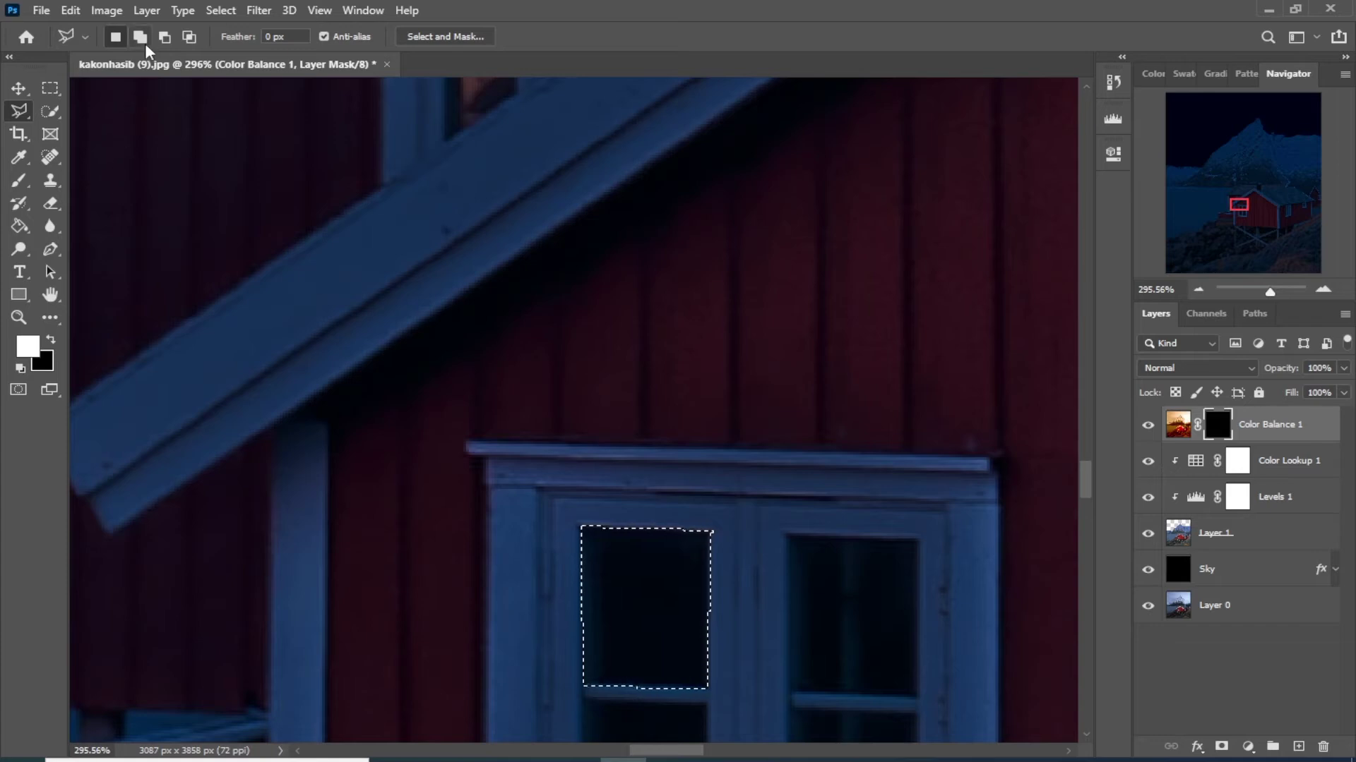
In Add to selection mode, add the small roof window and the upper-right pane.
click(141, 38)
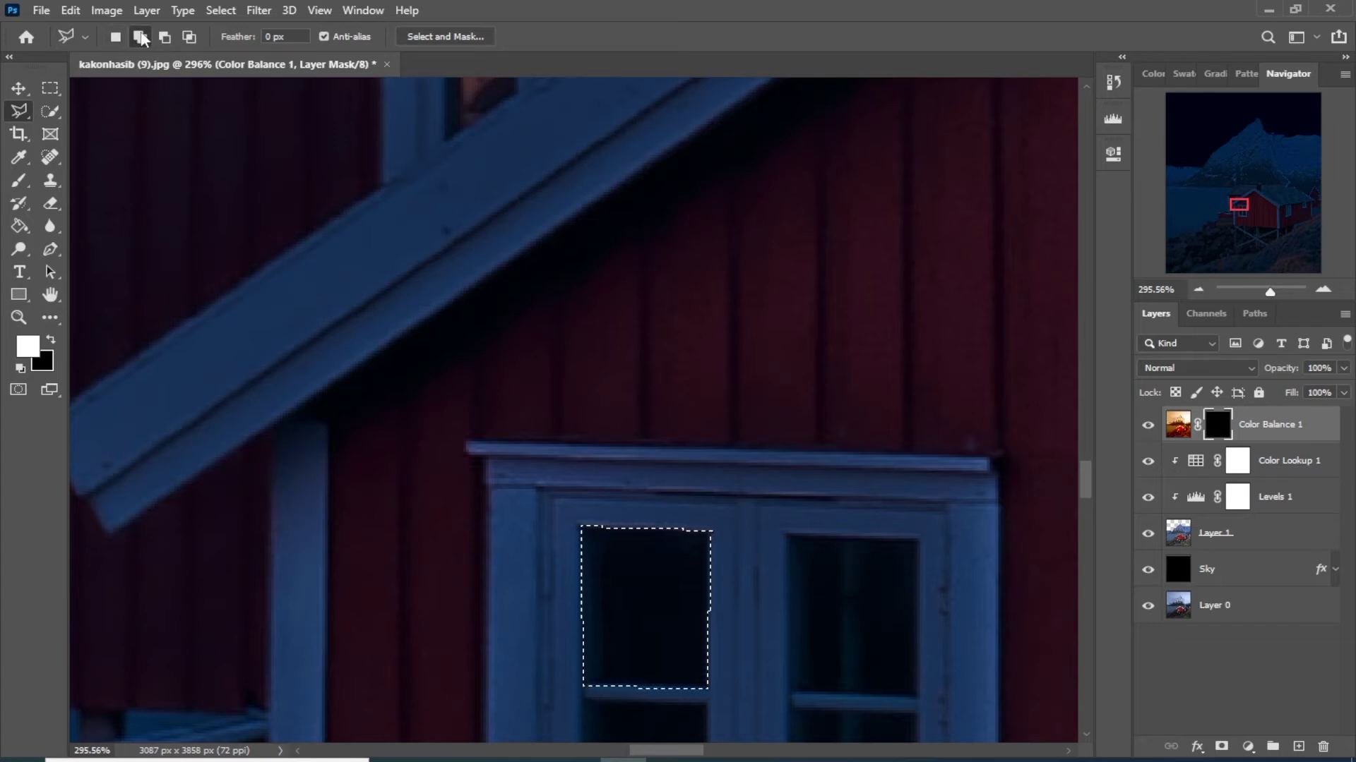
scroll(490, 273, up, 1)
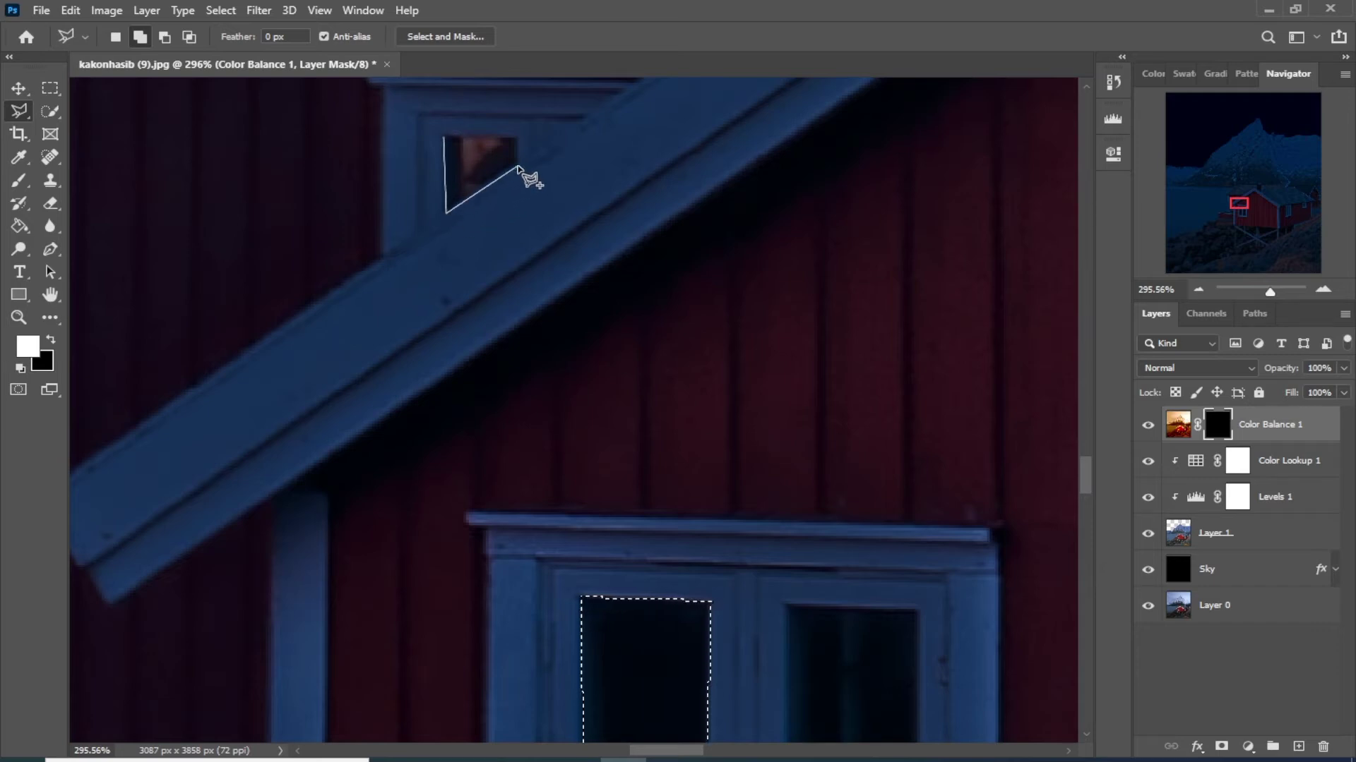
click(446, 139)
scroll(596, 375, down, 2)
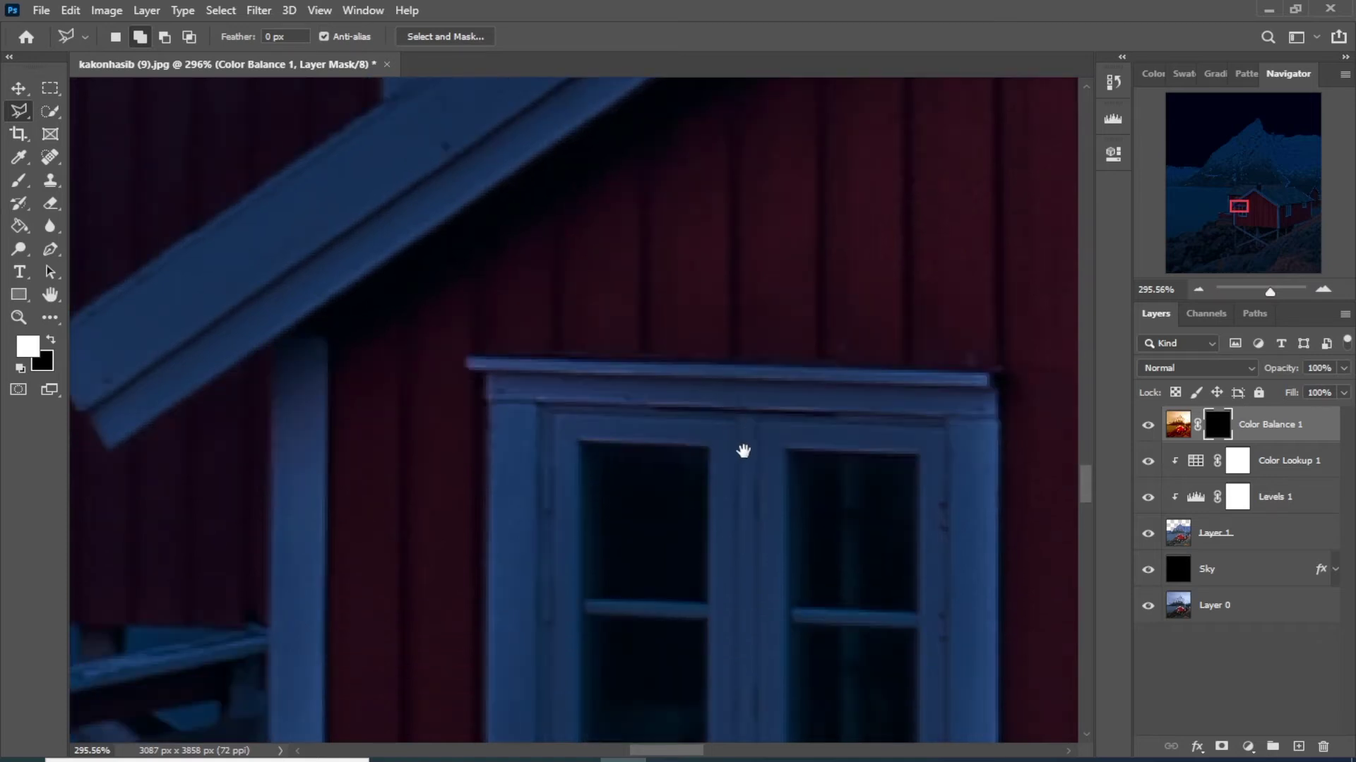
drag(743, 451, 608, 362)
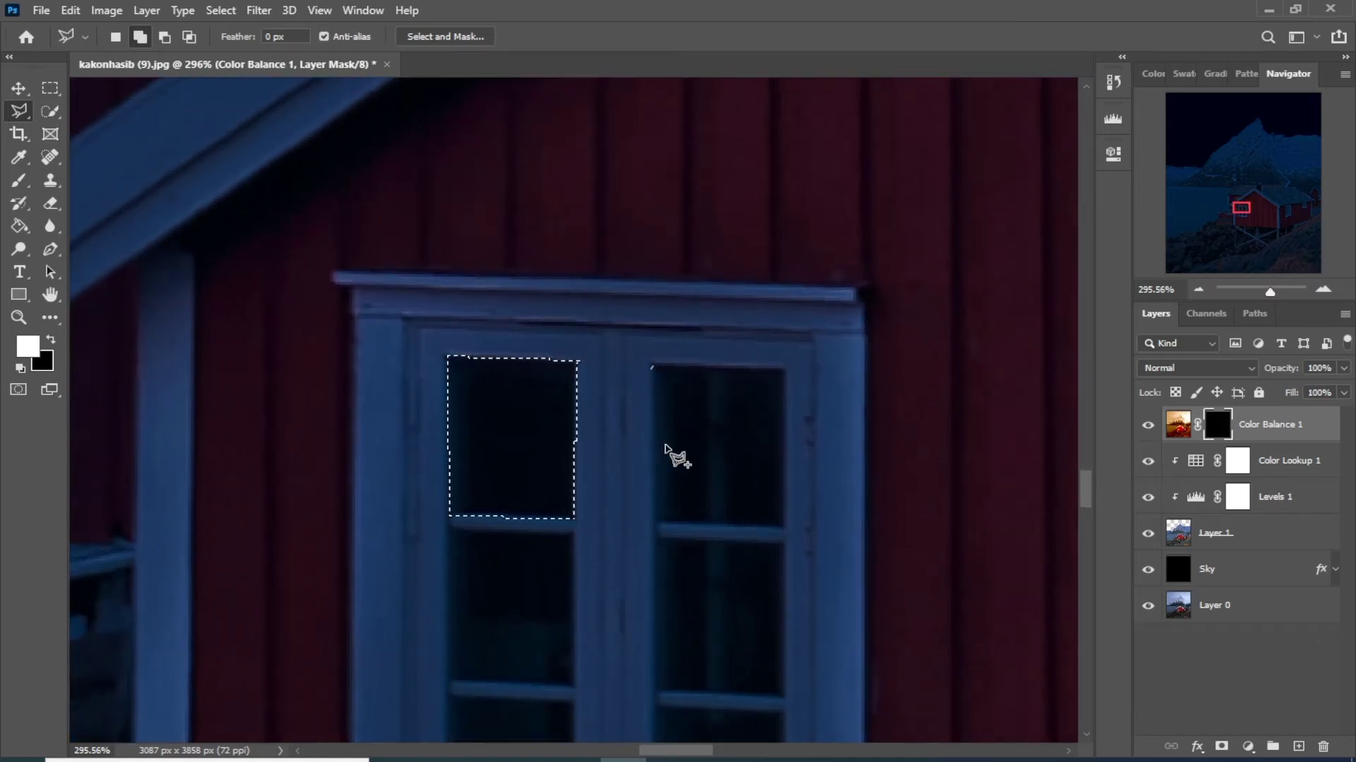
click(654, 524)
click(784, 527)
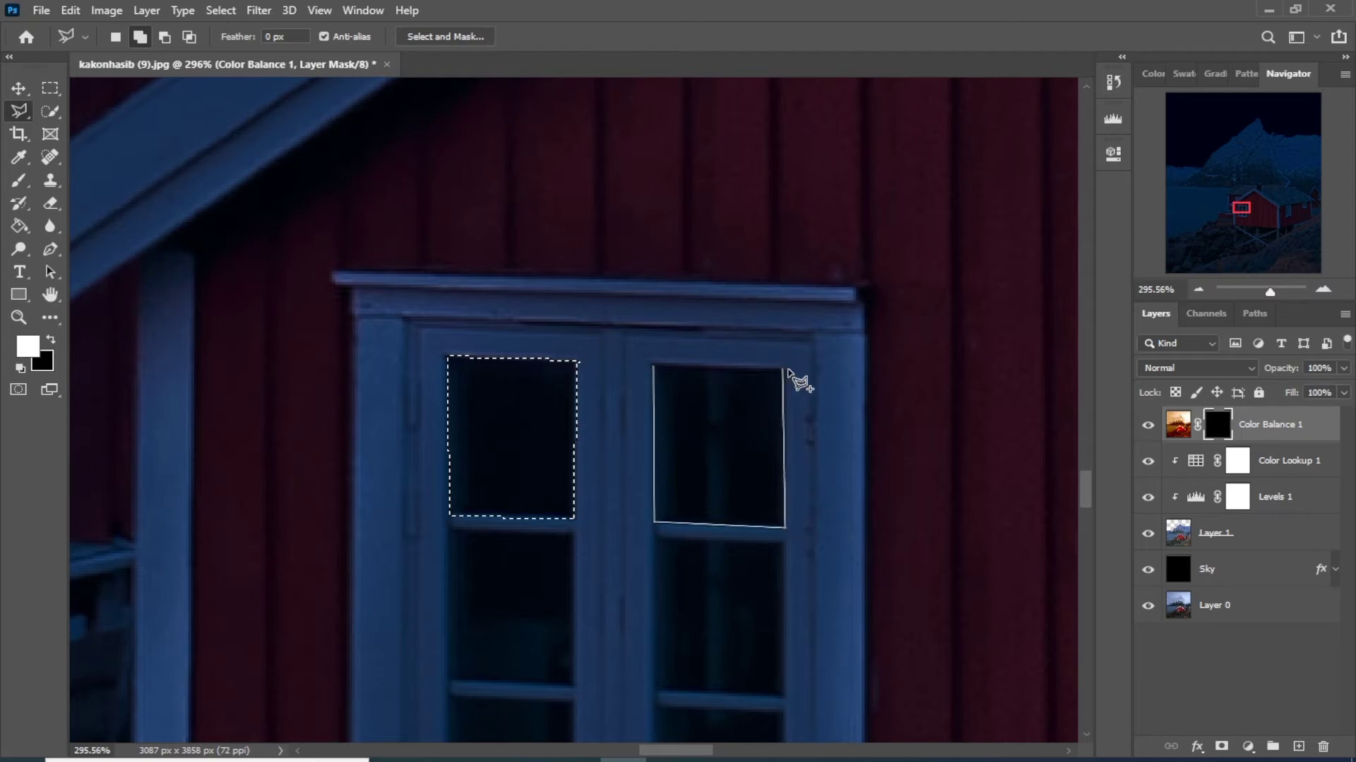
click(658, 367)
Add the lower-left and lower-right window panes to the selection.
drag(696, 548, 688, 288)
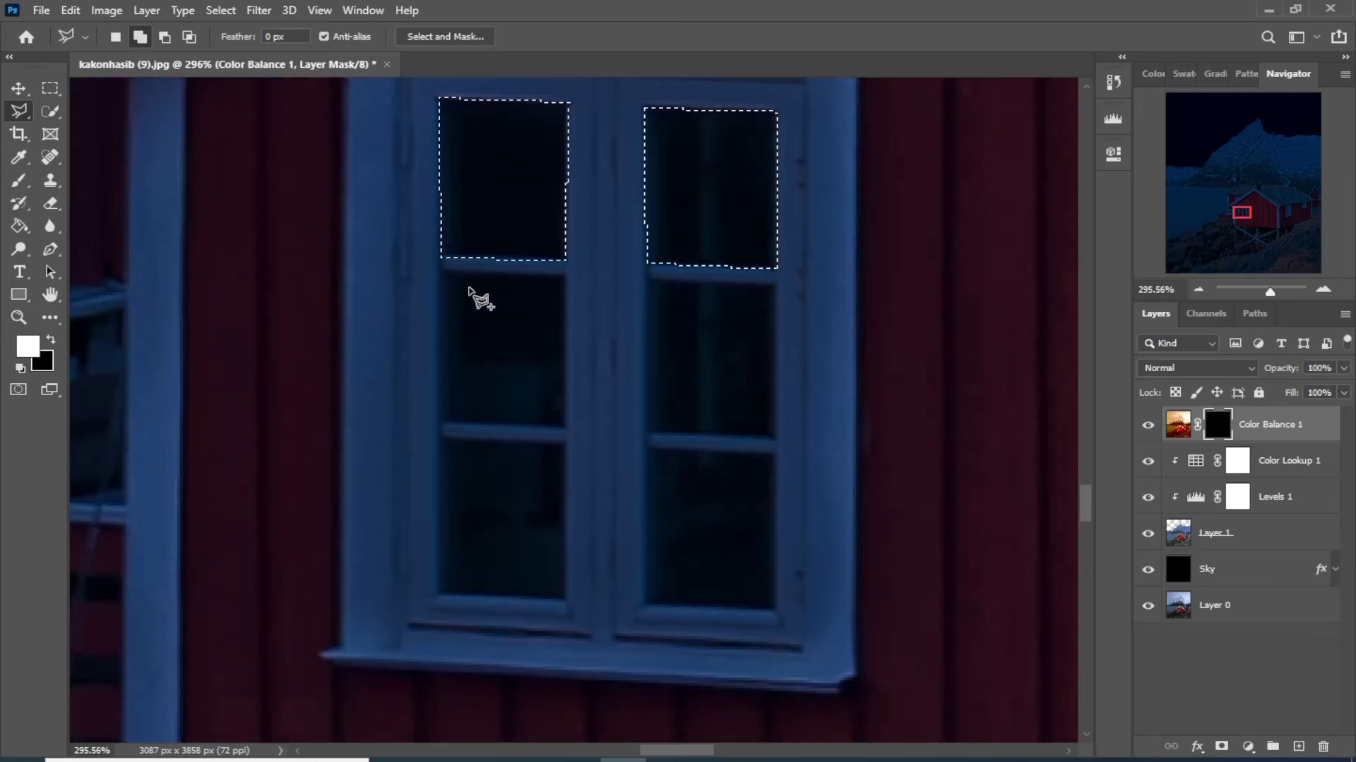
click(438, 272)
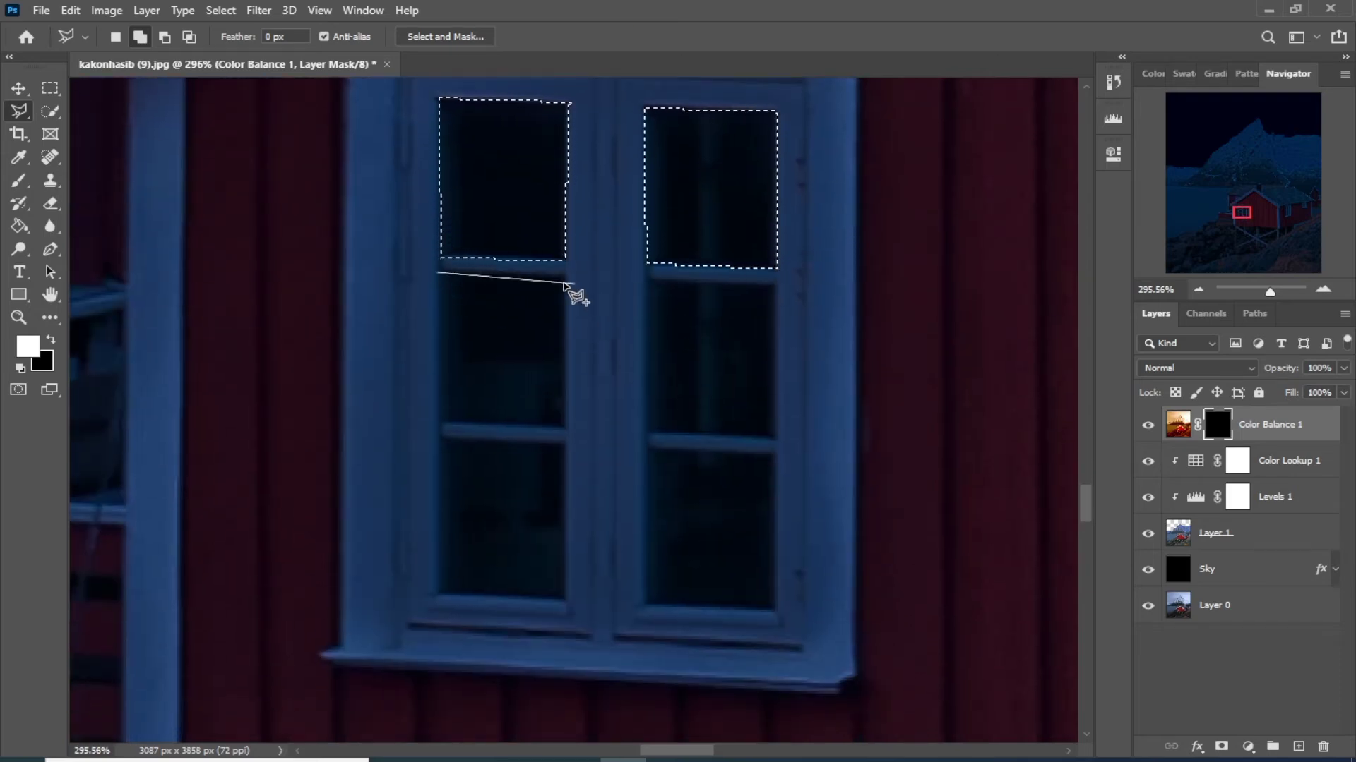
click(565, 275)
click(565, 425)
double_click(439, 420)
click(645, 281)
click(646, 433)
click(775, 439)
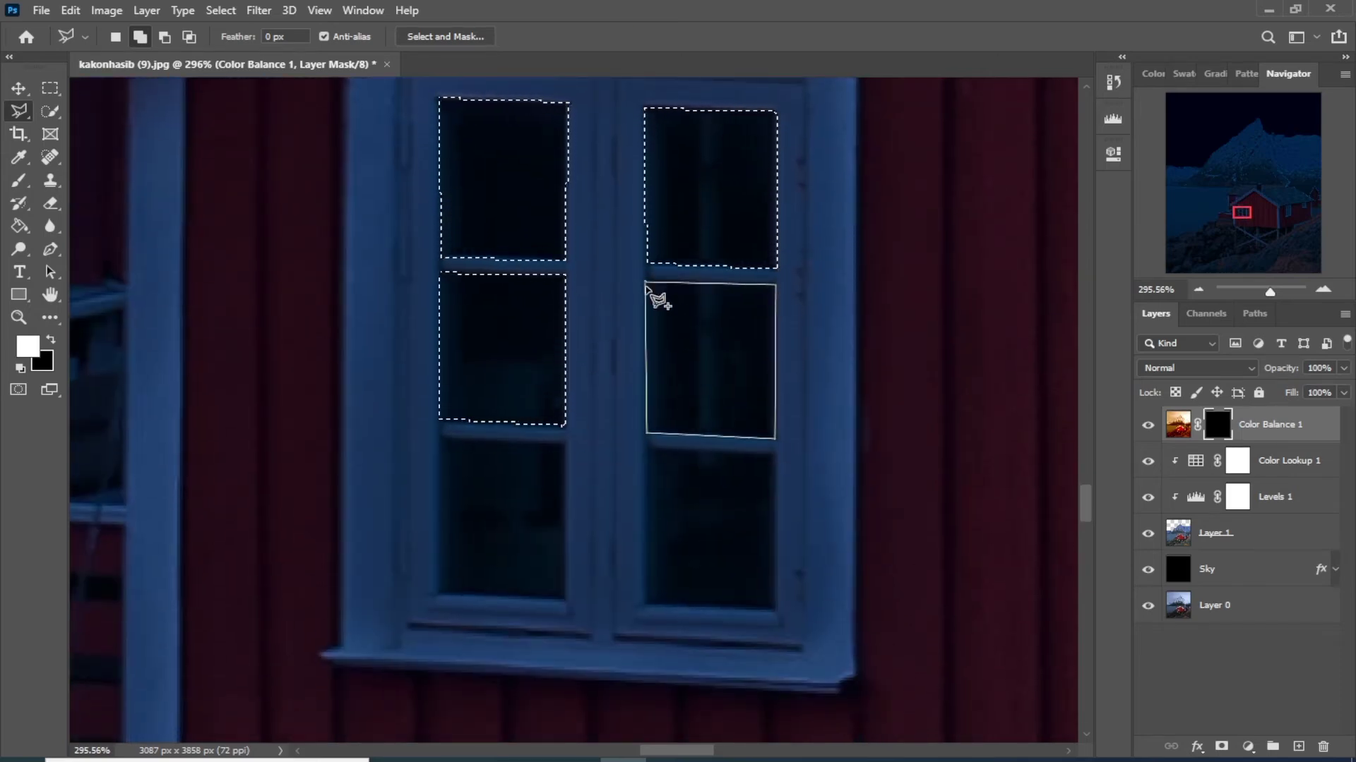
click(645, 281)
click(438, 440)
double_click(439, 600)
double_click(777, 452)
Add the upper and lower panes of the tall side window.
scroll(795, 303, down, 5)
scroll(706, 219, up, 5)
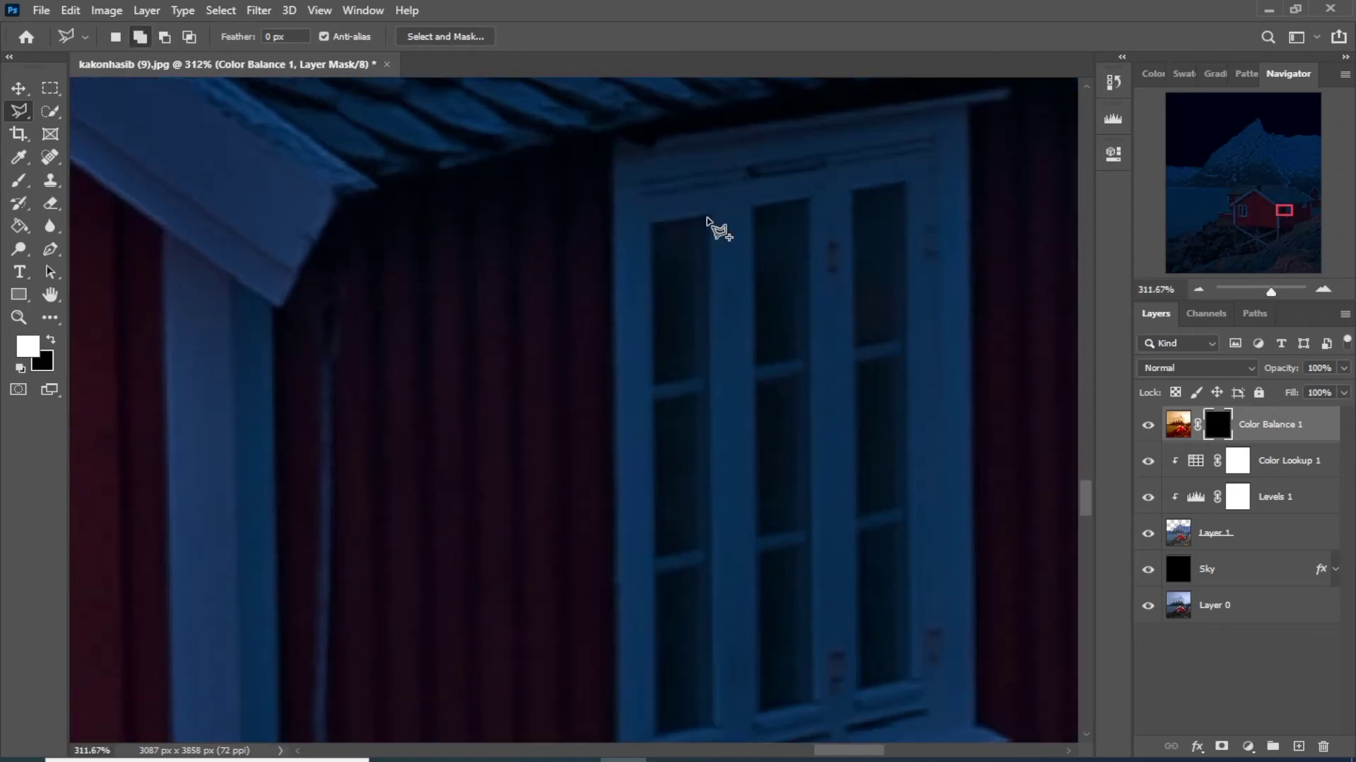
click(706, 218)
click(708, 387)
double_click(654, 221)
double_click(666, 409)
scroll(666, 408, down, 3)
click(680, 399)
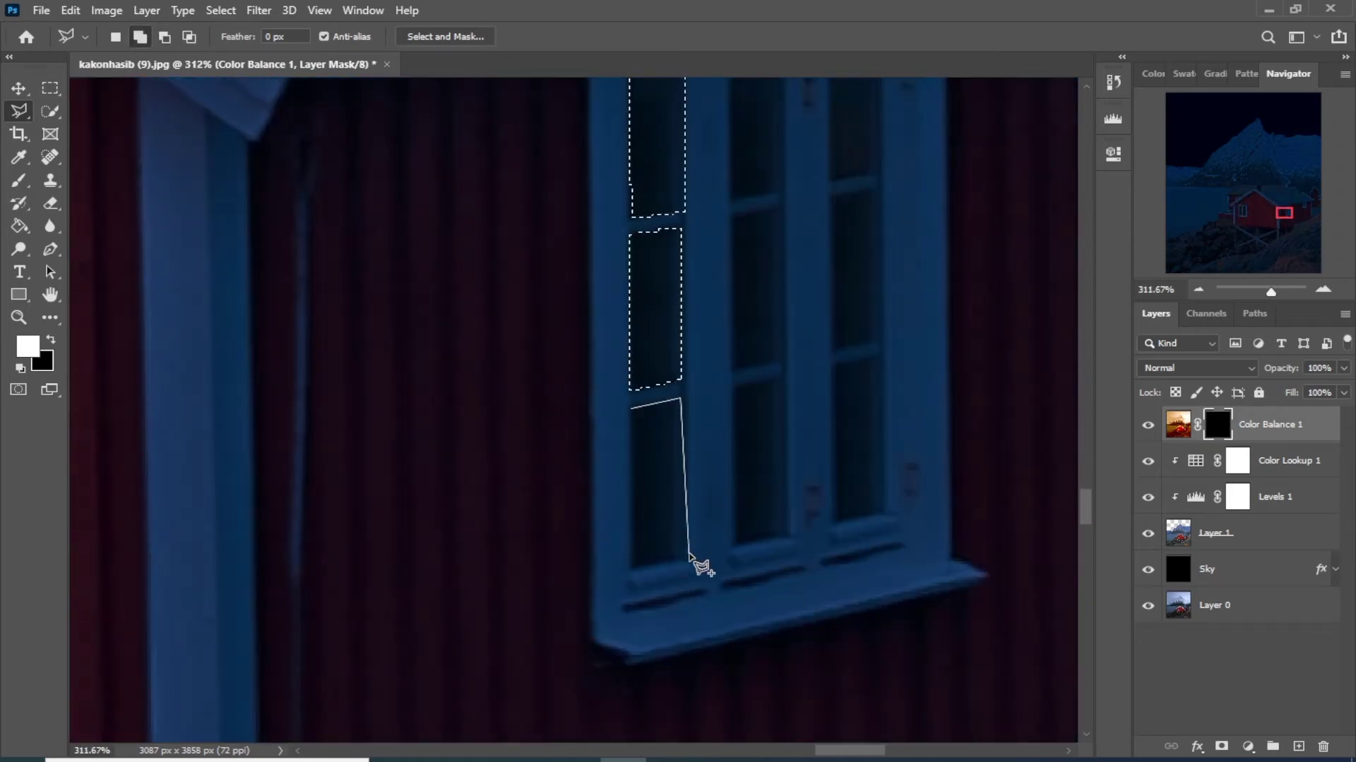
click(688, 554)
double_click(631, 568)
double_click(784, 385)
double_click(837, 514)
Add the middle and right panes of the tall side window.
scroll(841, 468, up, 3)
click(731, 395)
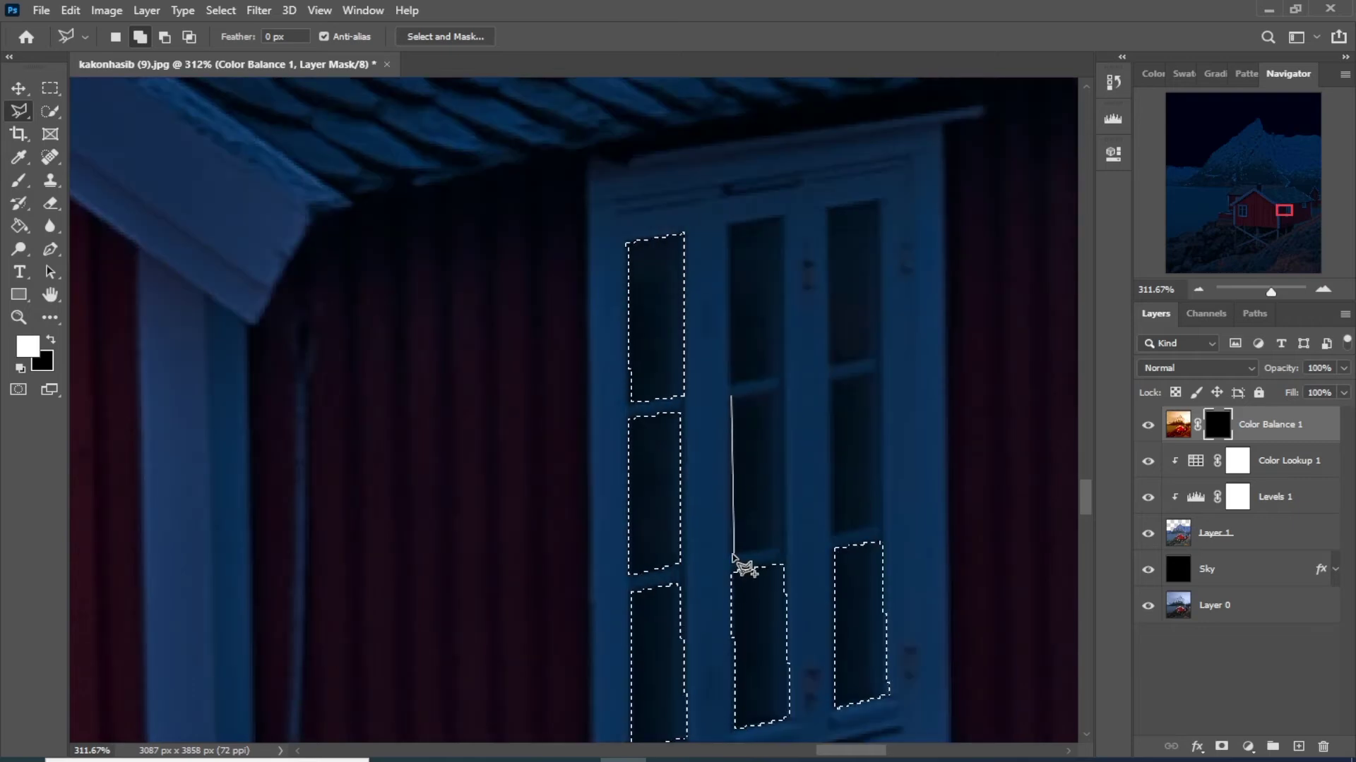
click(732, 551)
double_click(780, 394)
scroll(772, 478, up, 3)
click(739, 503)
double_click(737, 344)
click(835, 327)
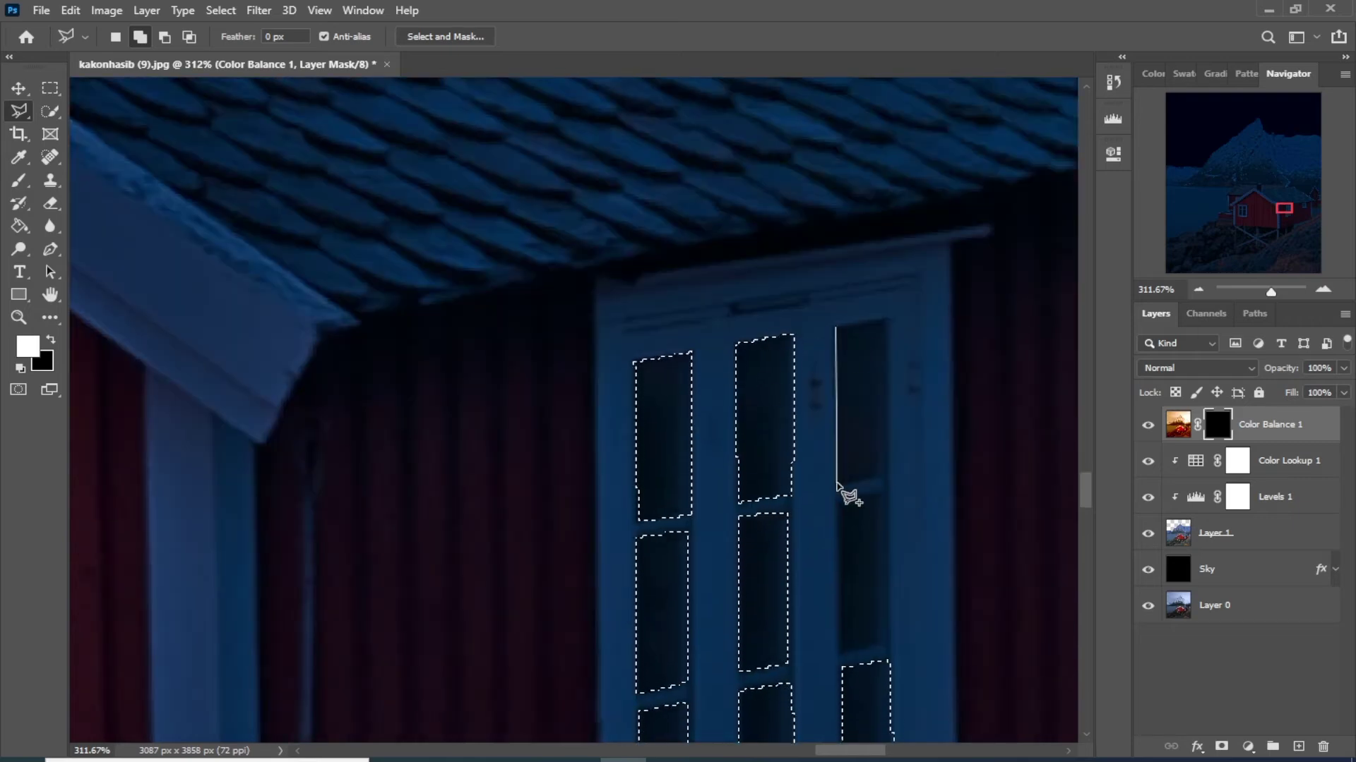
double_click(836, 485)
Add the small side window's pane to the selection.
scroll(802, 288, down, 3)
scroll(802, 294, right, 5)
click(539, 224)
click(645, 213)
double_click(542, 367)
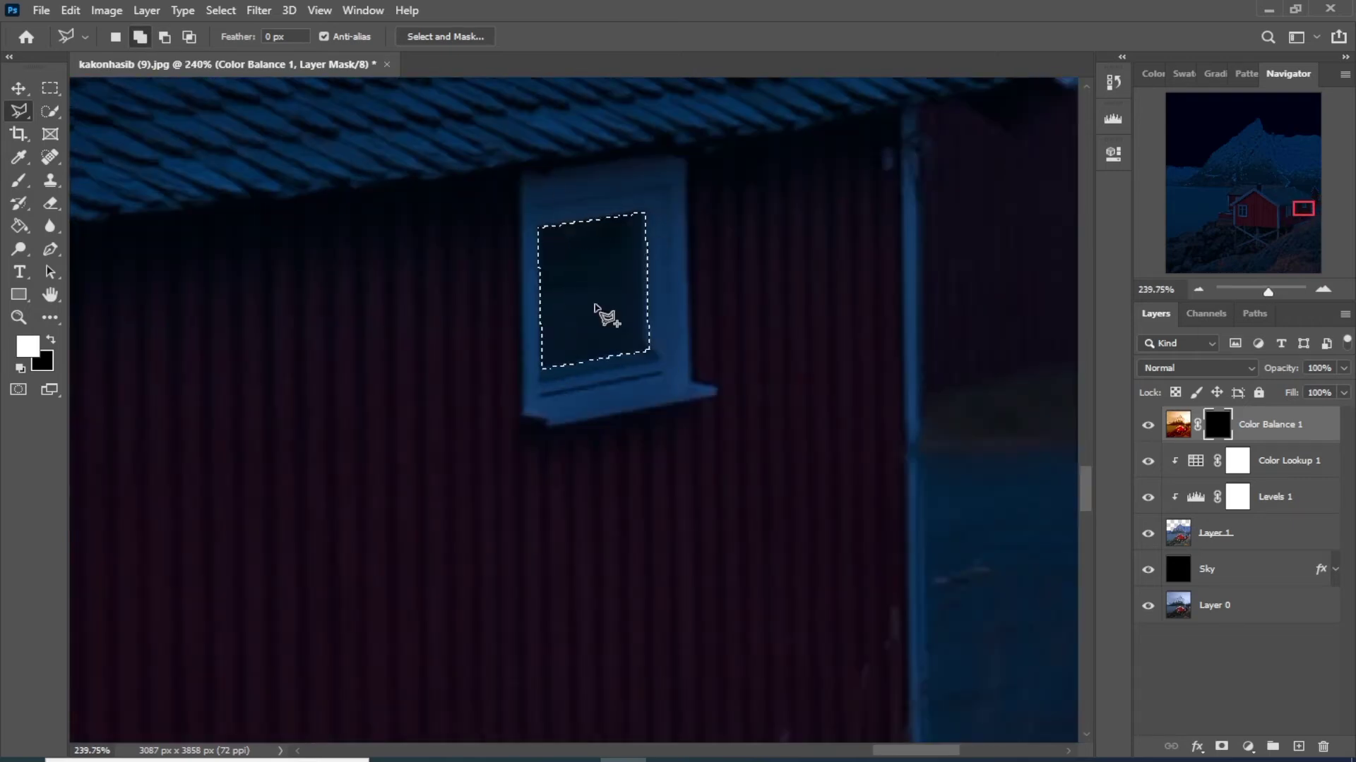
Add the six panes of the distant house's window with the Rectangular Marquee.
key(m)
scroll(594, 309, up, 3)
drag(581, 342, 689, 438)
scroll(332, 287, right, 3)
scroll(438, 202, down, 2)
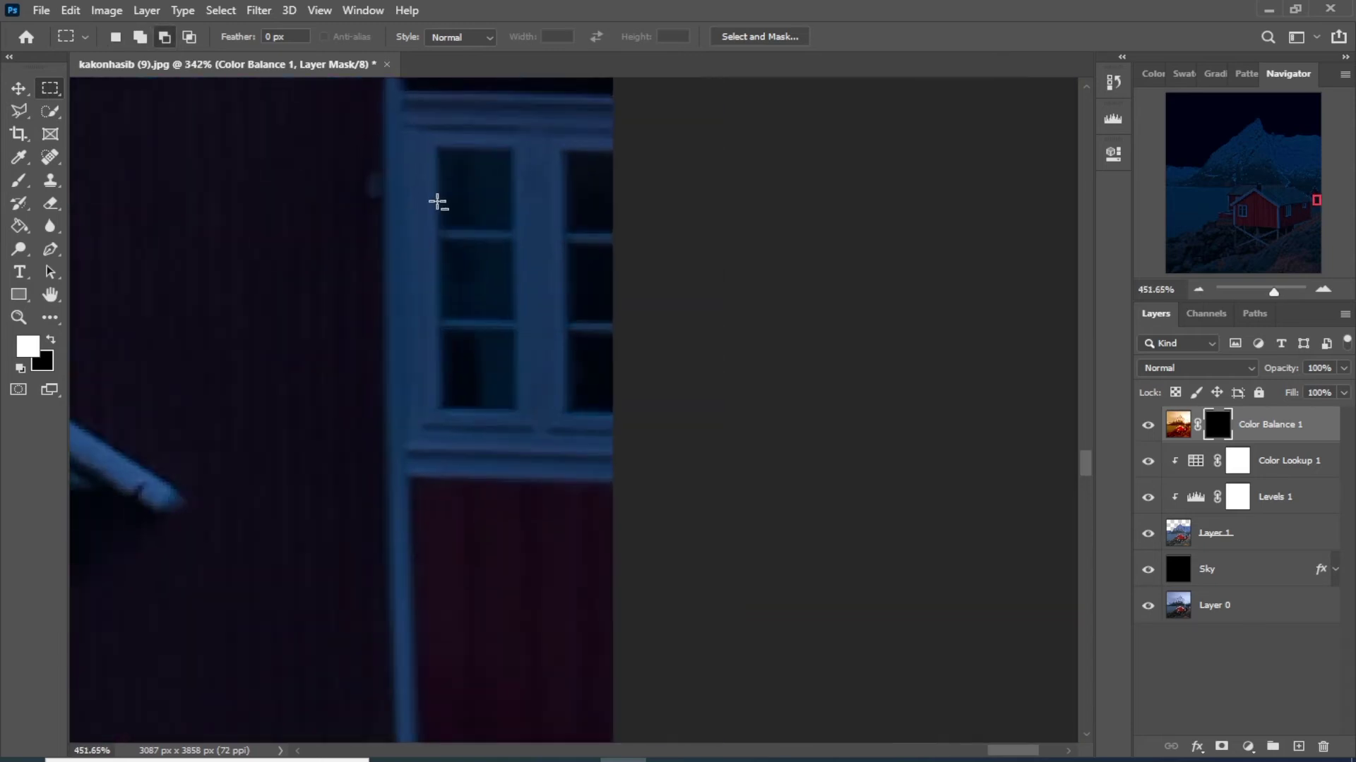
drag(435, 126, 537, 239)
drag(440, 248, 542, 357)
drag(440, 371, 542, 480)
mouse_move(598, 130)
mouse_down()
mouse_move(677, 247)
mouse_move(677, 358)
mouse_up()
drag(603, 370, 688, 479)
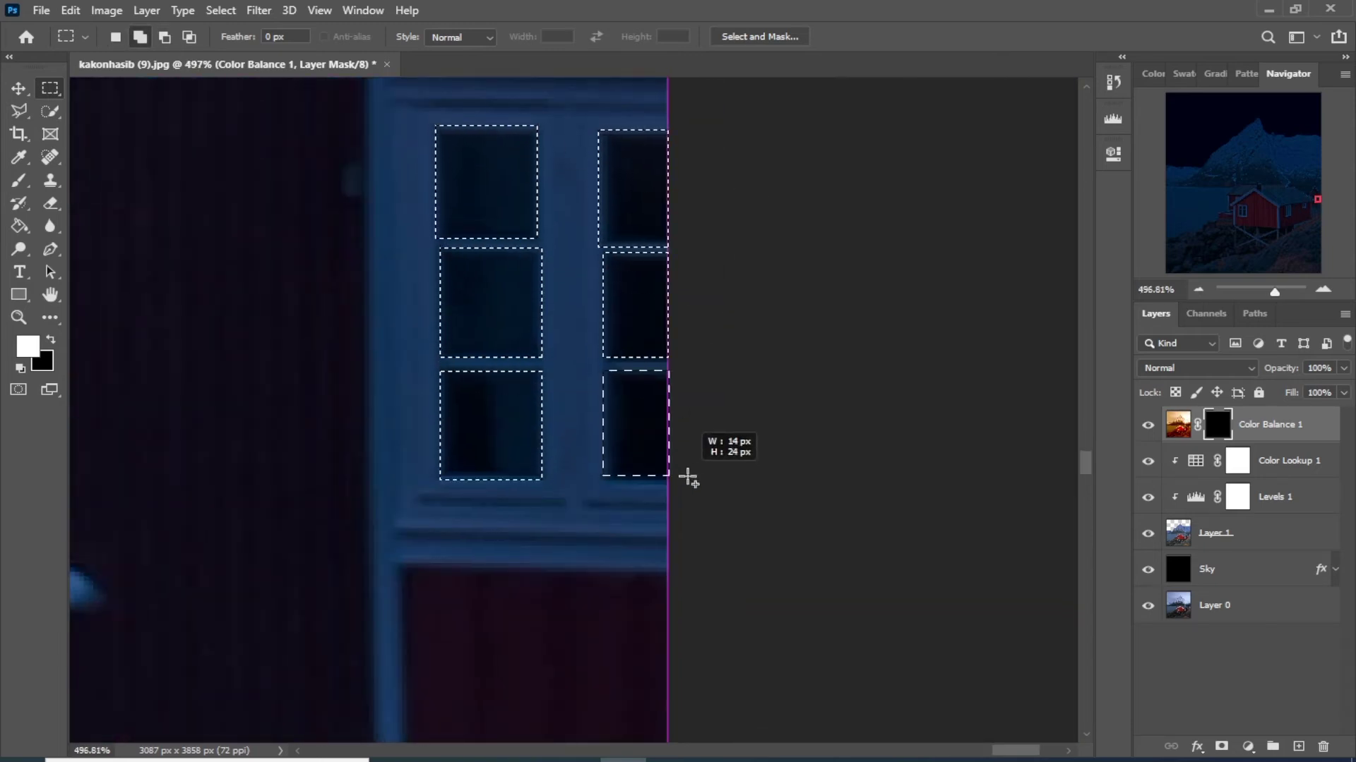
scroll(514, 312, down, 1)
scroll(505, 308, down, 3)
scroll(463, 359, down, 3)
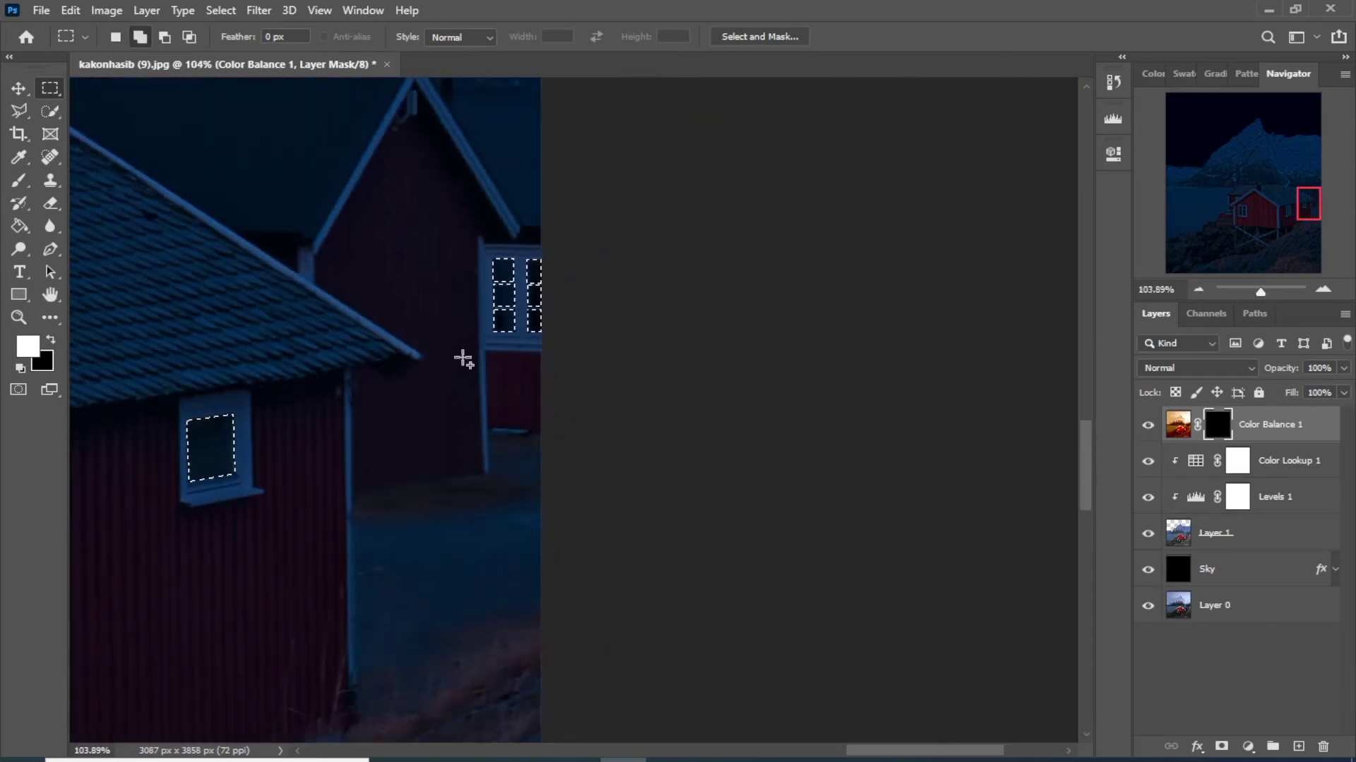
scroll(463, 359, left, 3)
scroll(617, 362, left, 1)
scroll(424, 339, down, 3)
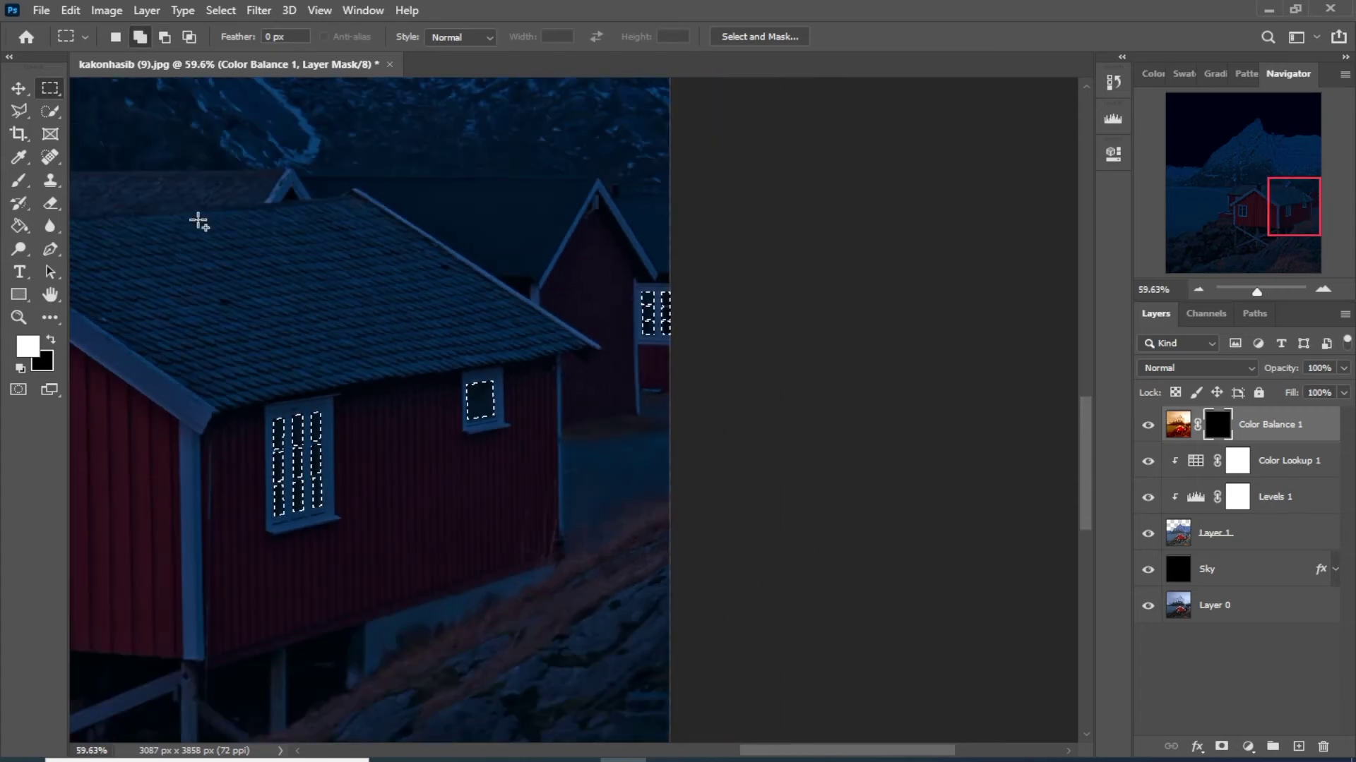
click(17, 87)
scroll(226, 205, down, 1)
scroll(321, 221, left, 3)
Fill the window selection on the Color Balance 1 mask to reveal warm orange, then deselect.
scroll(732, 188, up, 2)
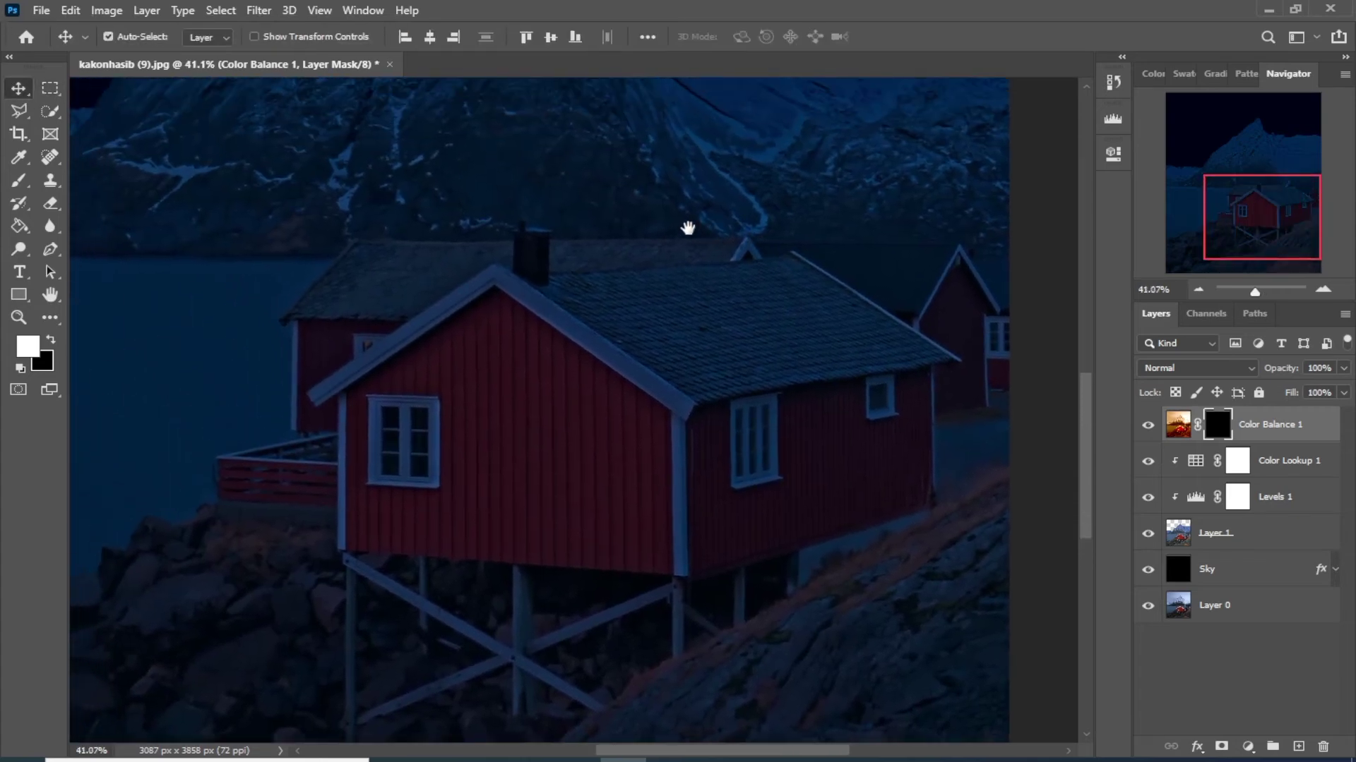
scroll(586, 296, down, 2)
scroll(586, 297, right, 2)
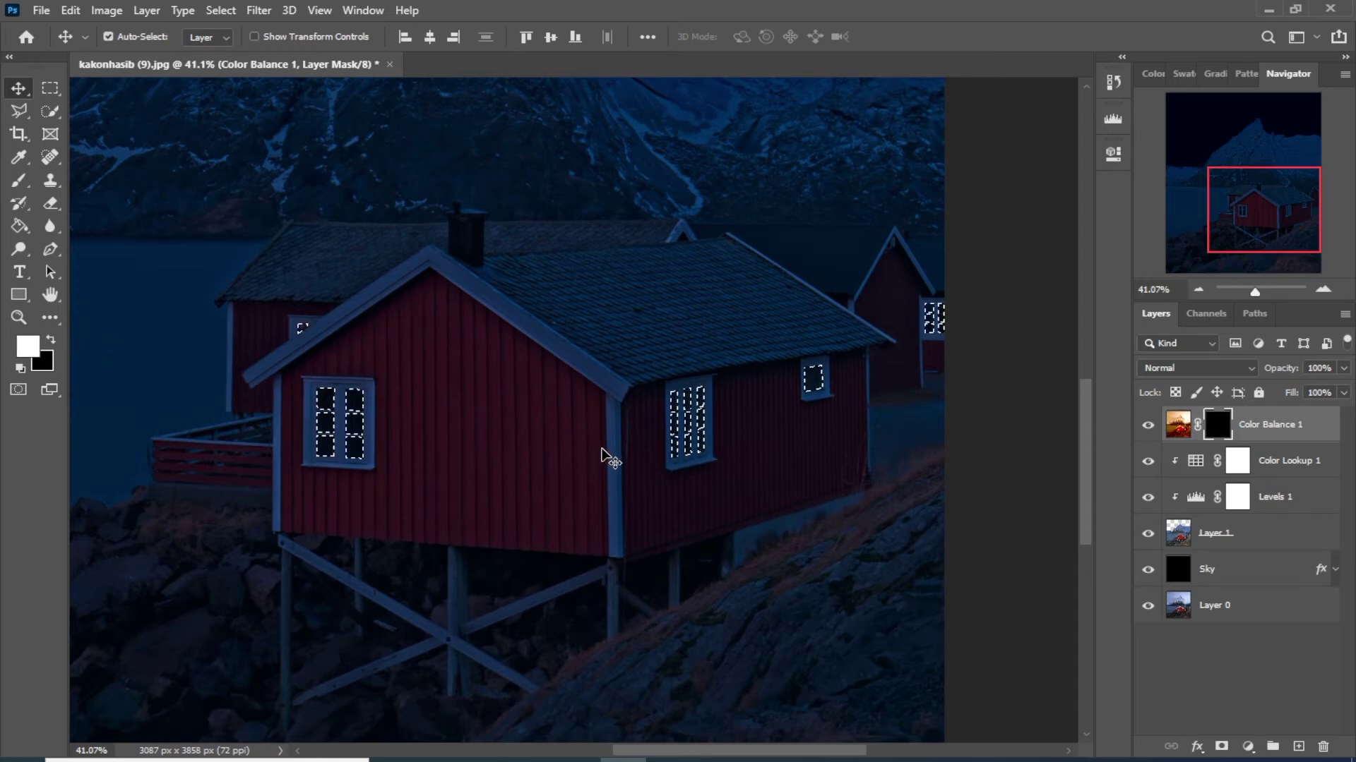
key(alt+BackSpace)
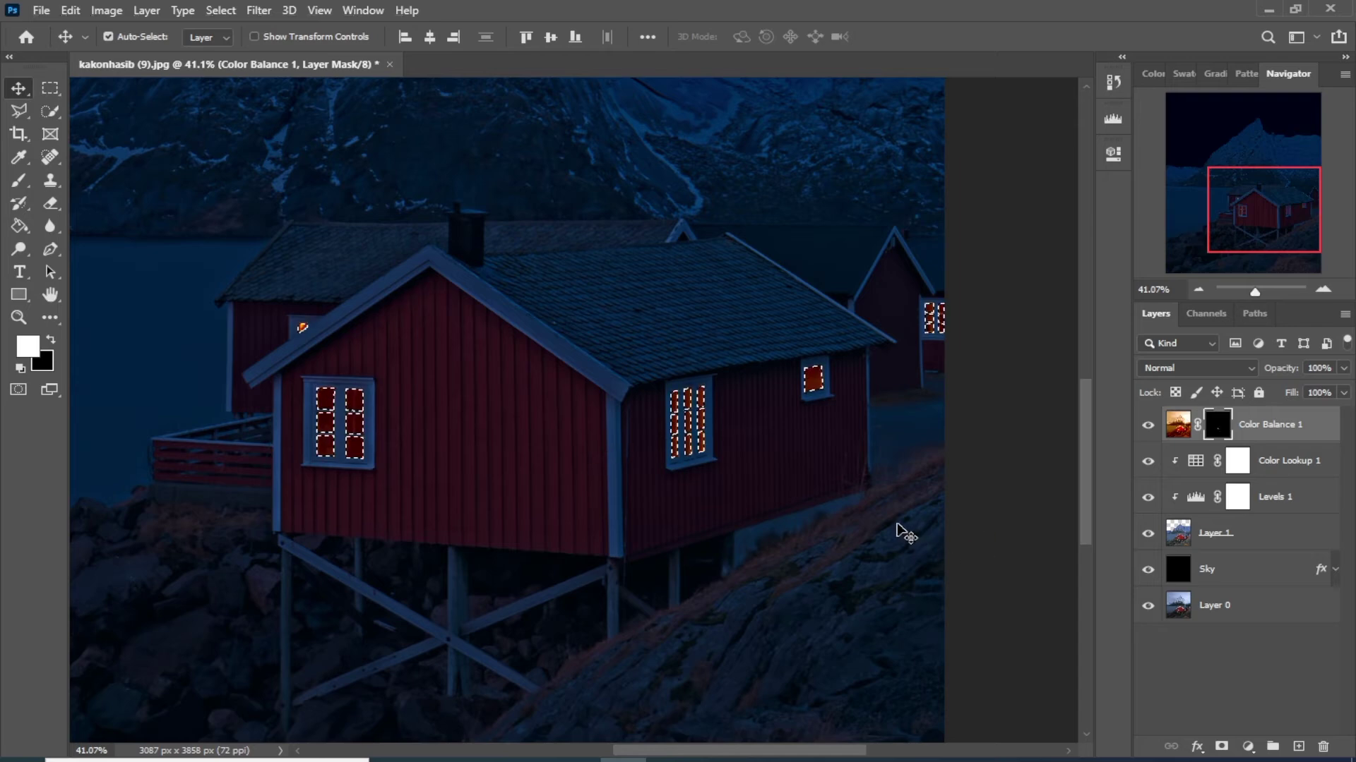
key(ctrl+d)
scroll(575, 439, down, 2)
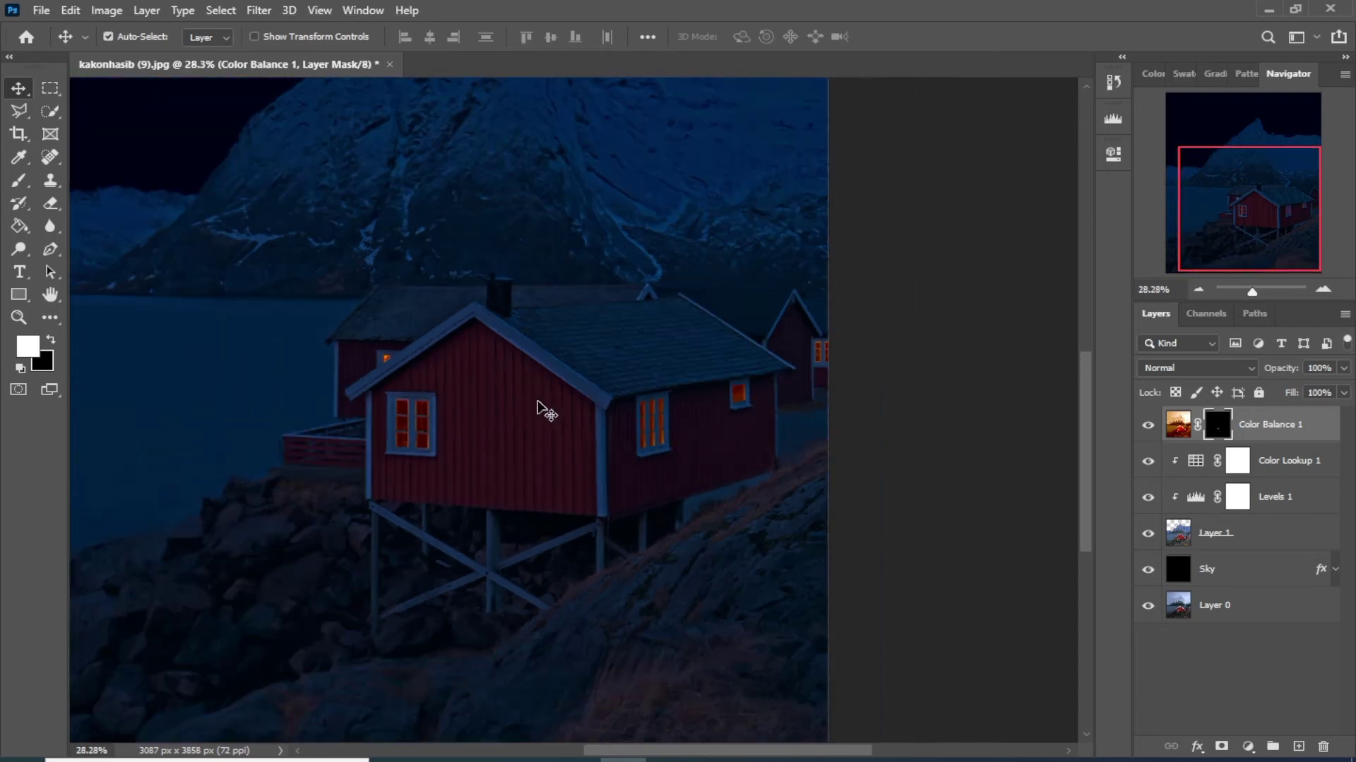
click(19, 180)
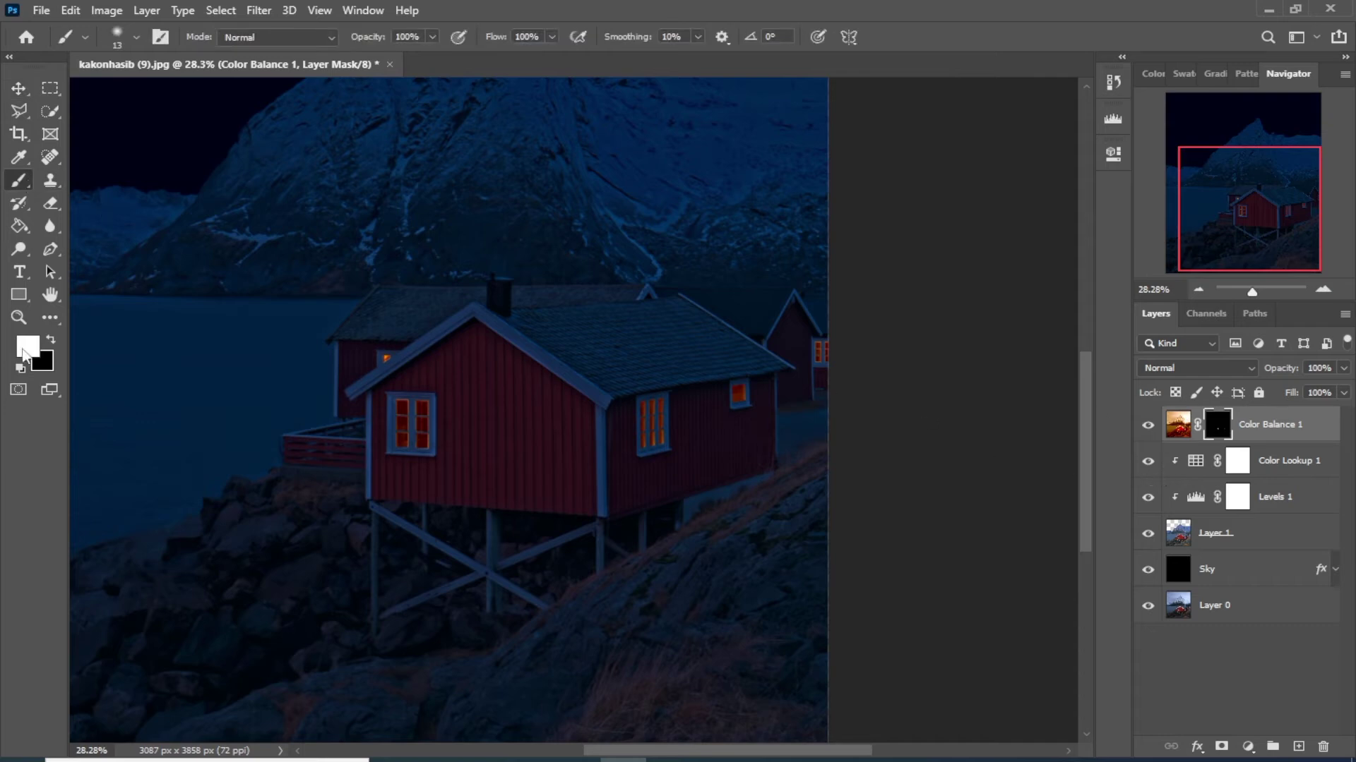
Set up a soft brush with 13% flow, sized to roughly one window.
click(552, 37)
drag(535, 57, 478, 64)
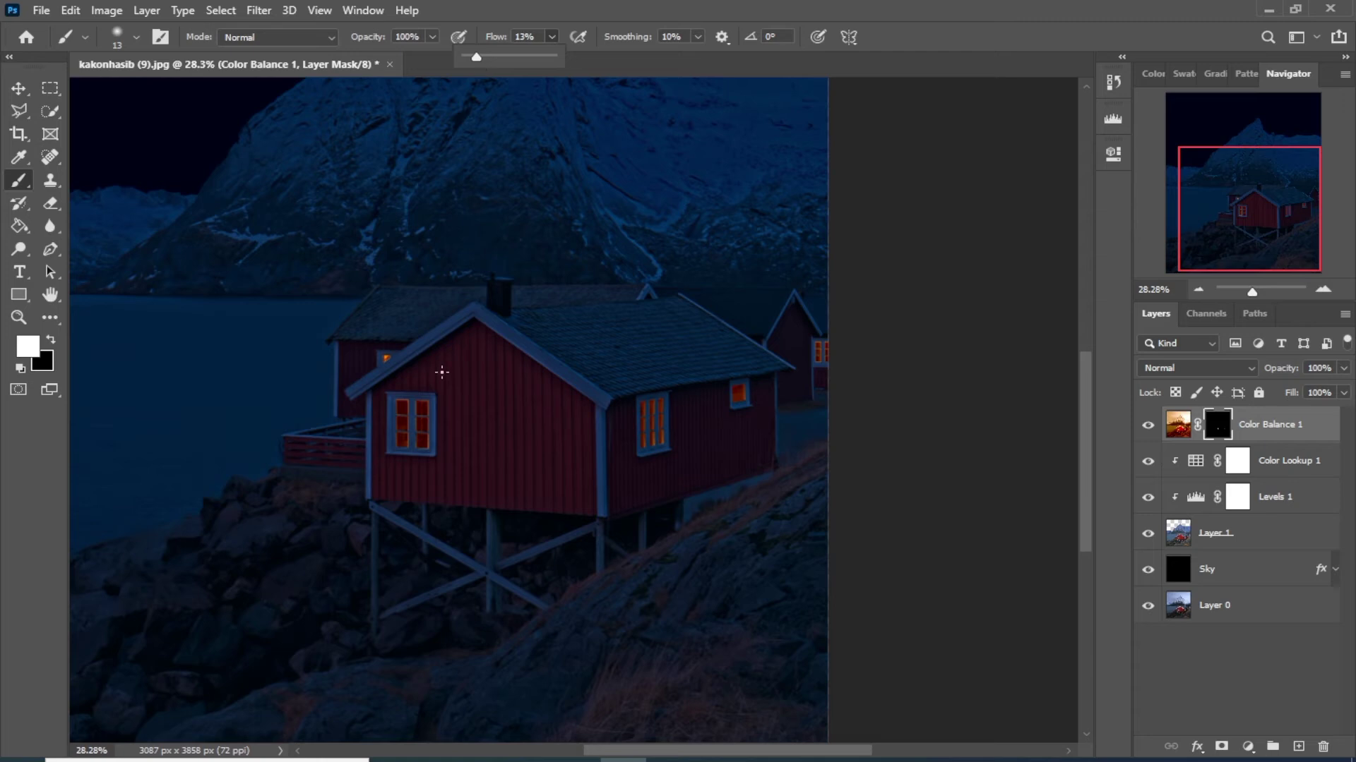
right_click(410, 403)
drag(520, 445, 545, 447)
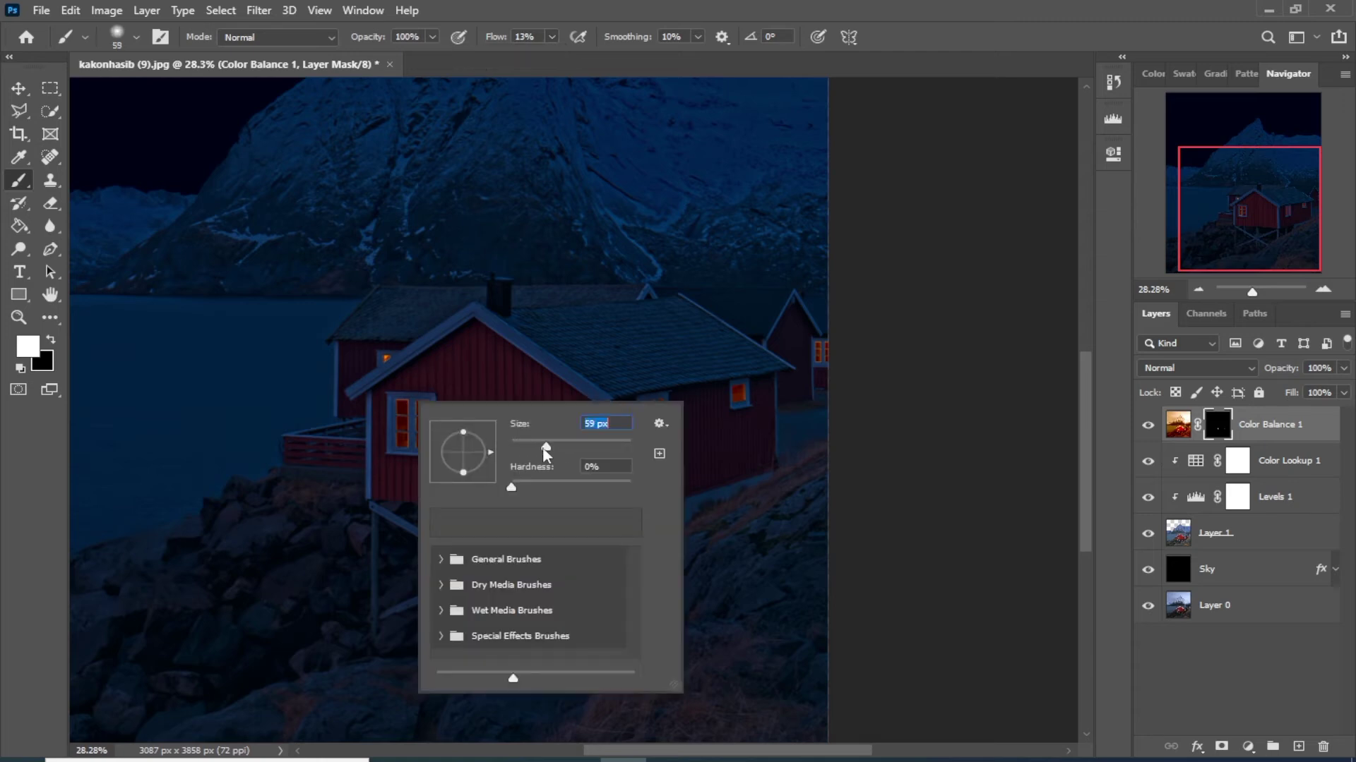
key(Return)
drag(353, 438, 383, 456)
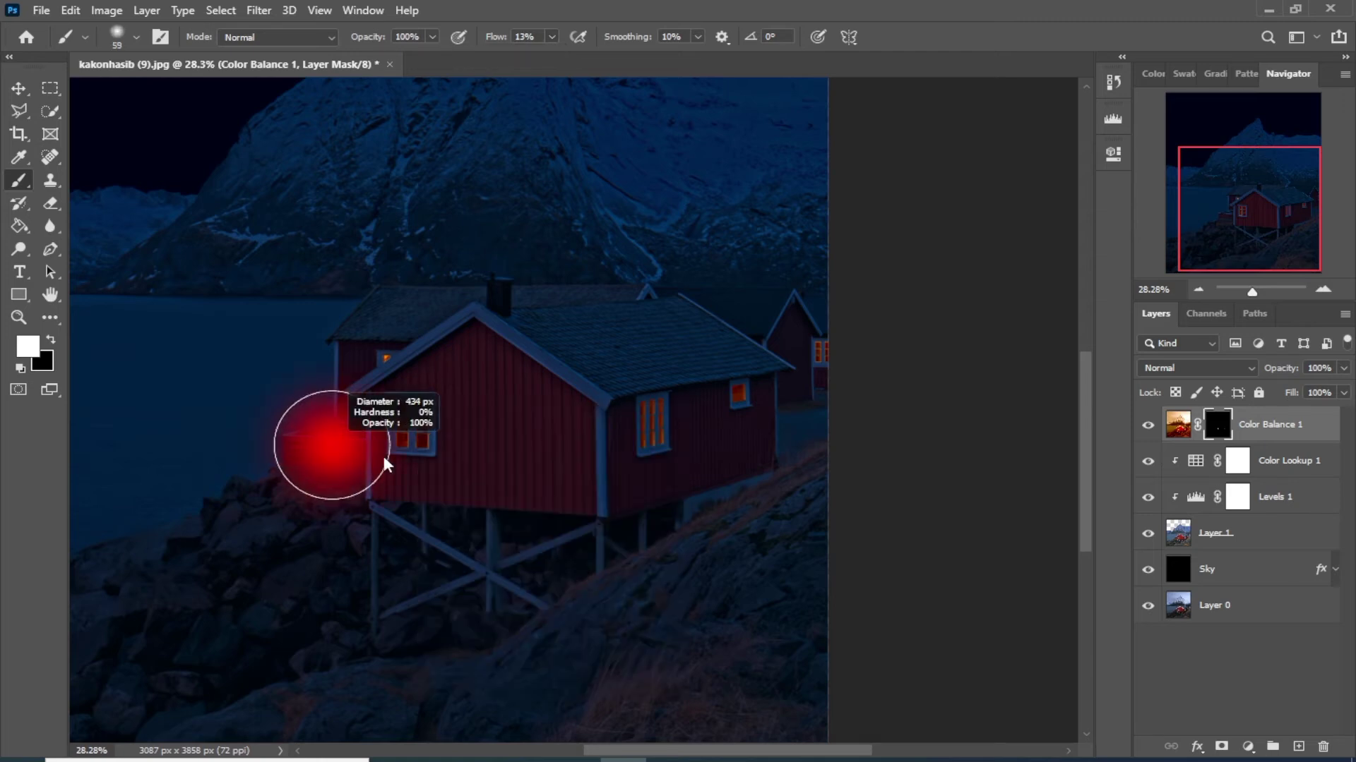
scroll(394, 431, up, 4)
scroll(394, 431, up, 3)
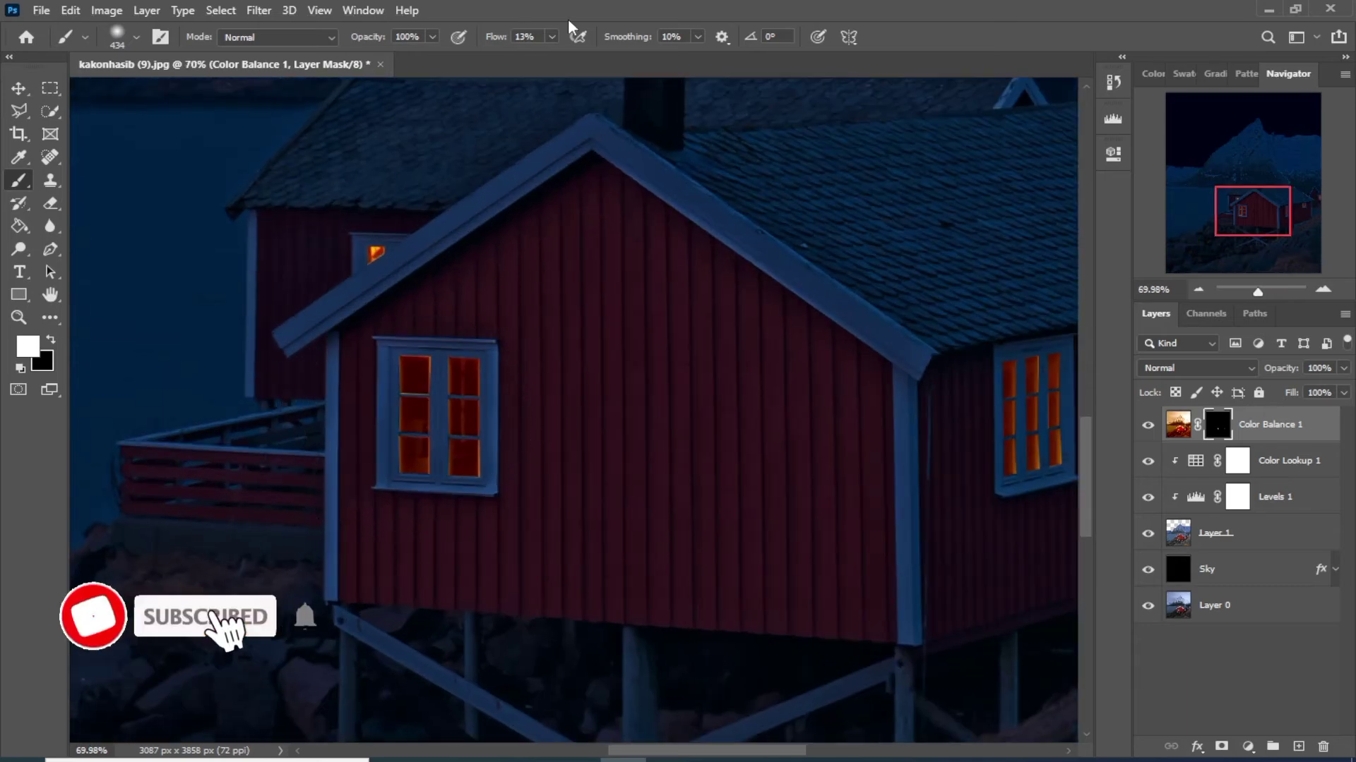
mouse_move(424, 393)
mouse_down()
mouse_move(396, 394)
mouse_move(440, 450)
mouse_move(426, 395)
mouse_up()
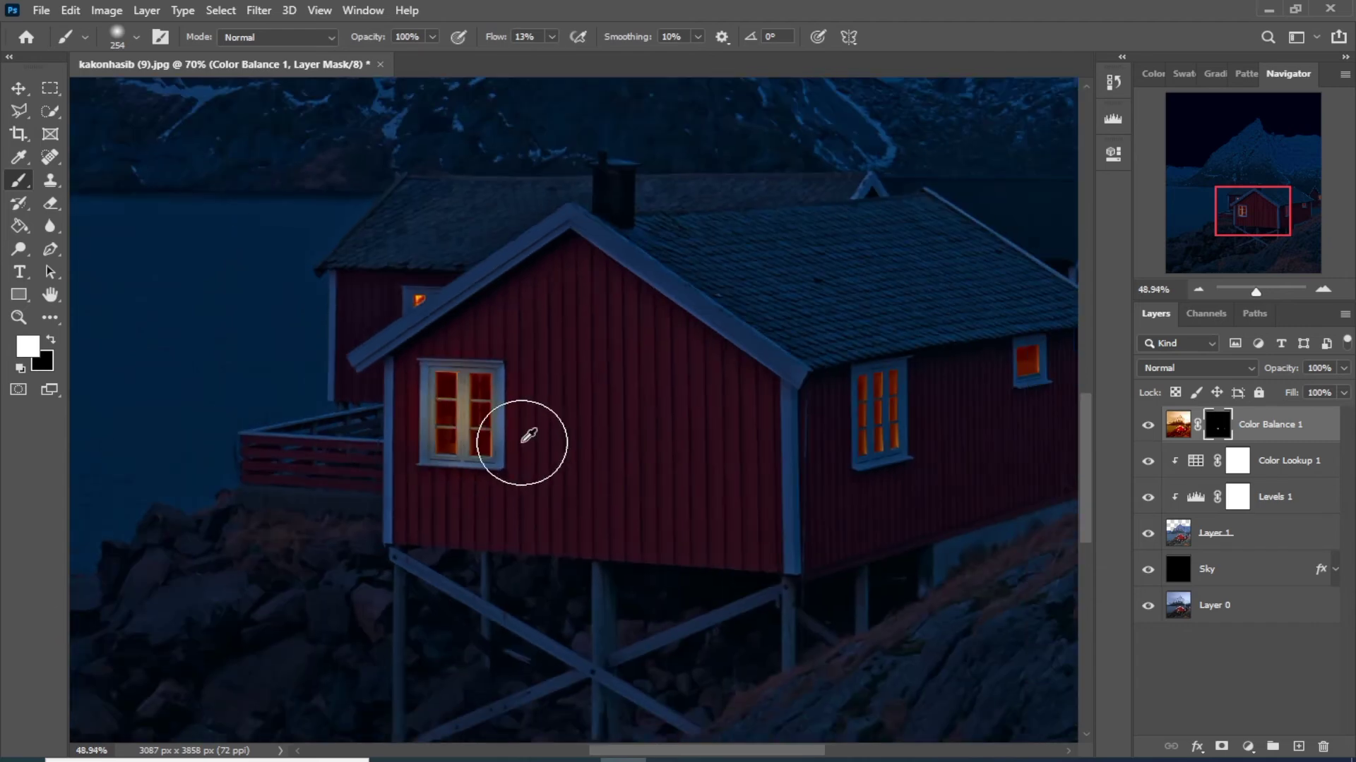
Paint warm glow into the left cabin window on the Color Balance 1 mask.
scroll(529, 450, down, 3)
drag(638, 349, 436, 356)
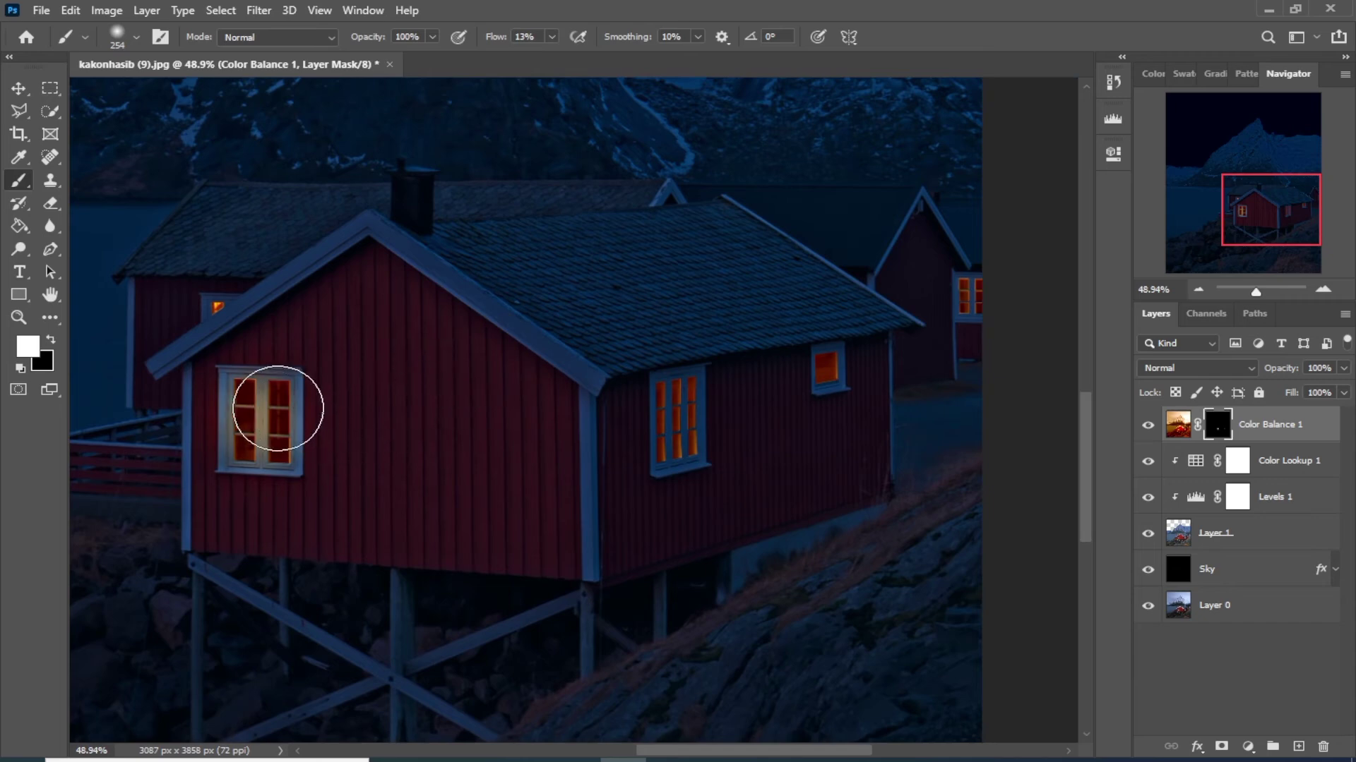
mouse_move(266, 403)
mouse_down()
mouse_move(266, 449)
mouse_move(237, 455)
mouse_up()
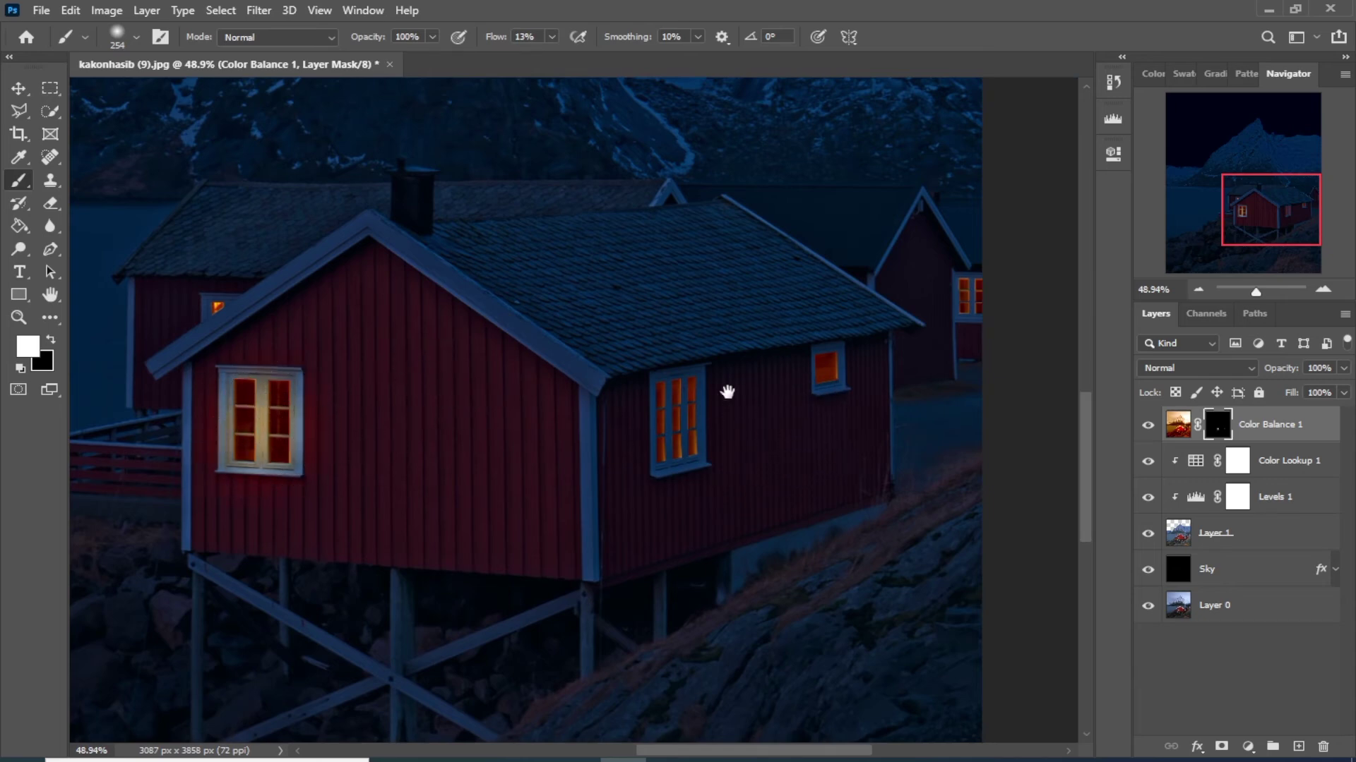
mouse_move(726, 388)
mouse_down()
mouse_move(532, 389)
mouse_move(533, 439)
mouse_up()
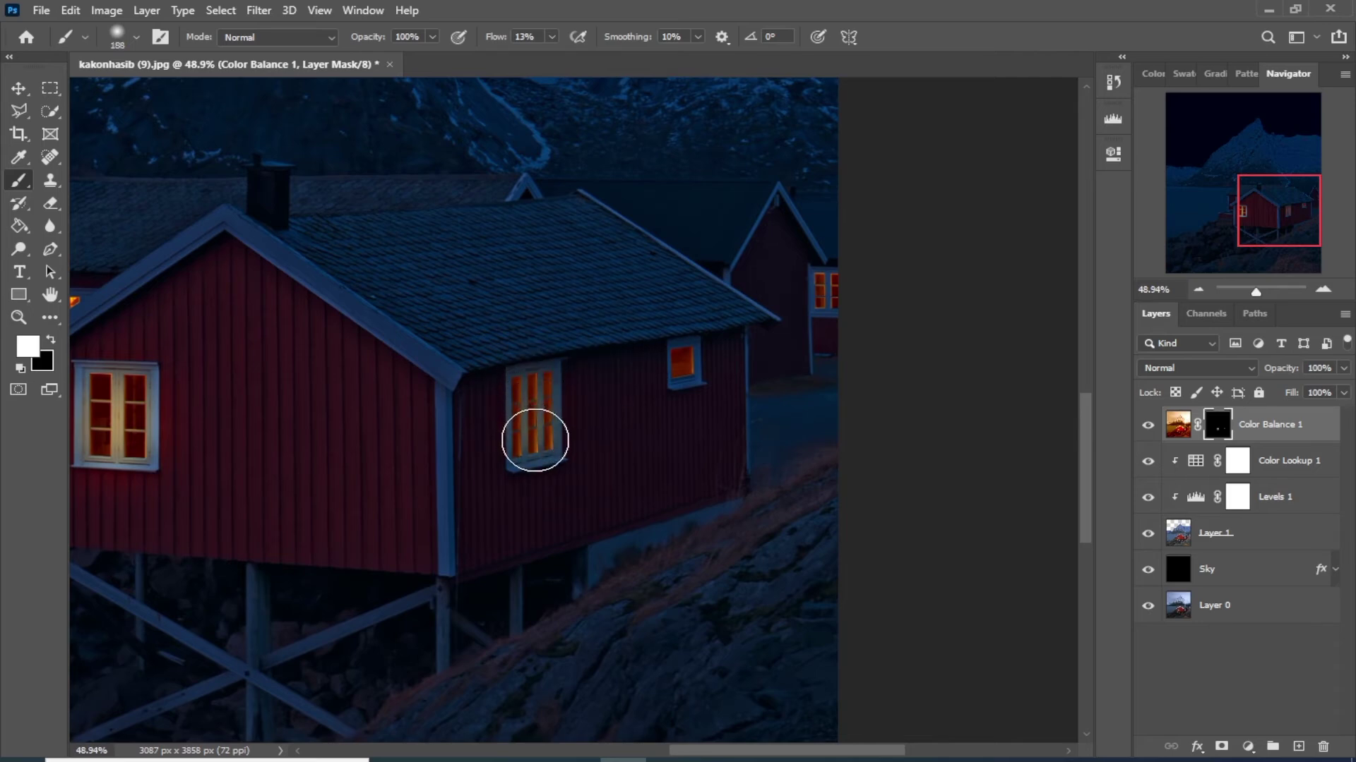
drag(693, 363, 674, 362)
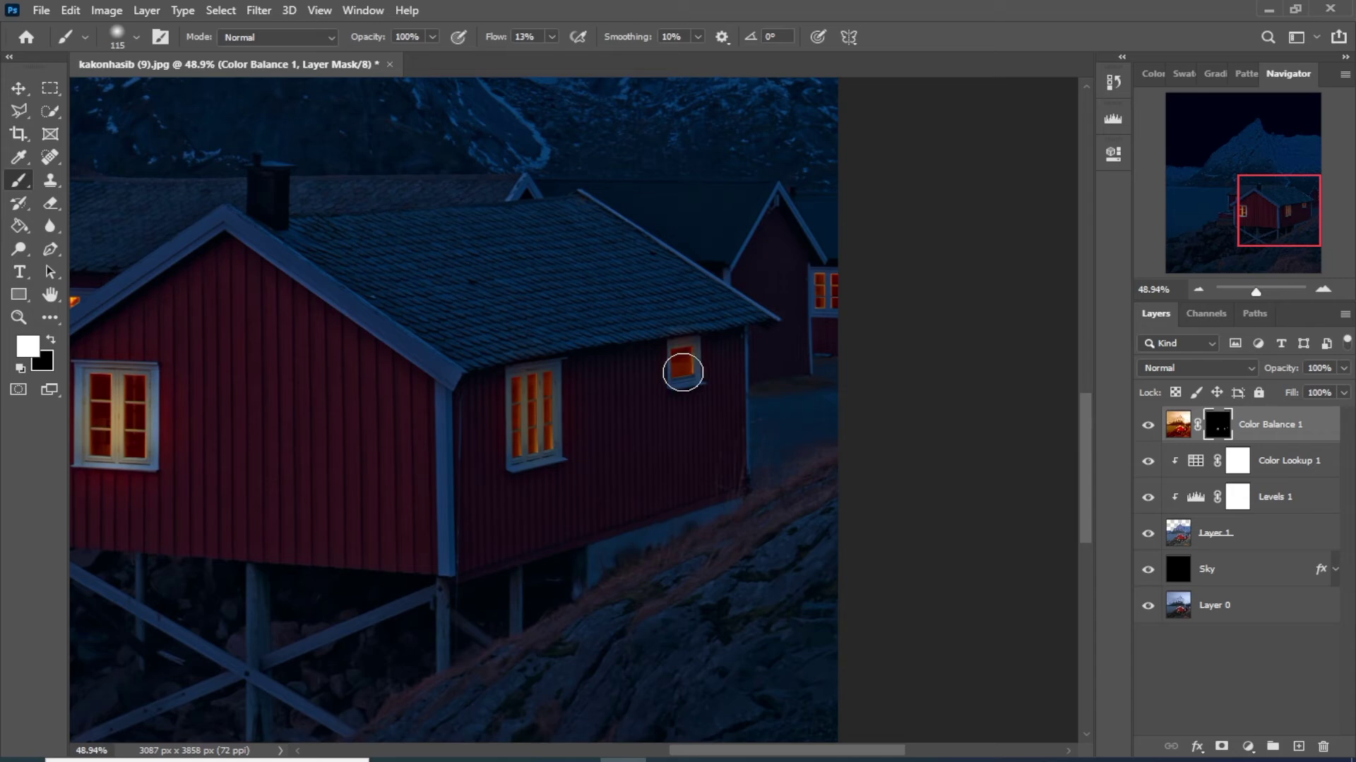
Brush soft glow into the farther cabin's tiny window and along the front window frame.
drag(695, 357, 651, 392)
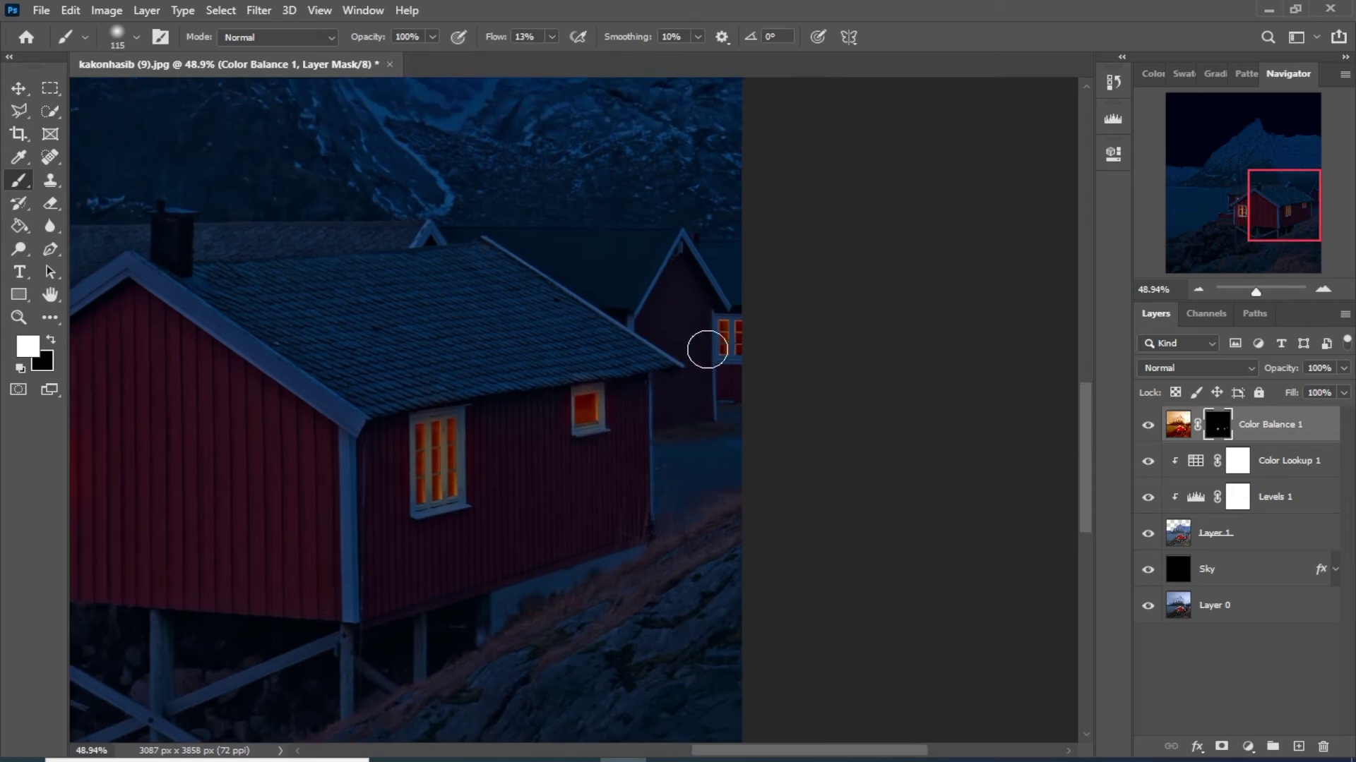
scroll(707, 349, up, 2)
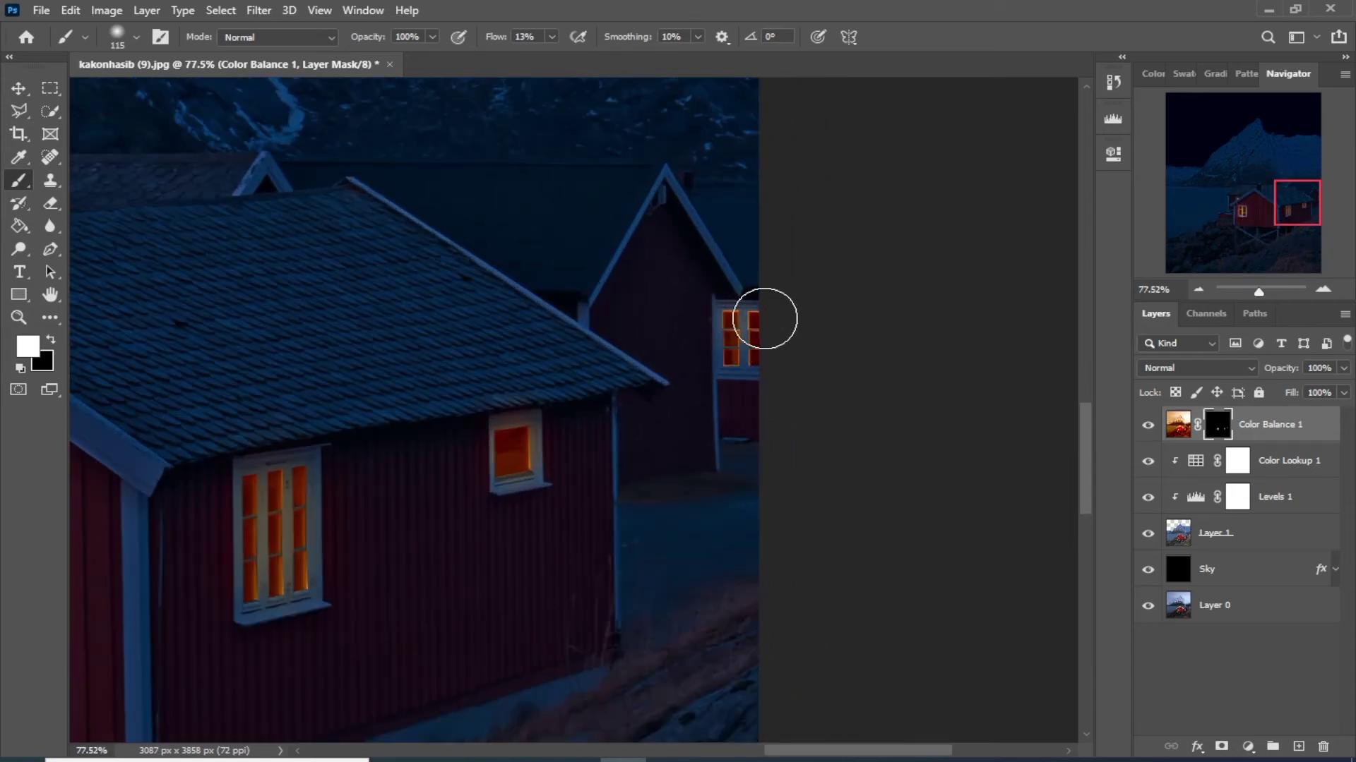
scroll(644, 350, down, 3)
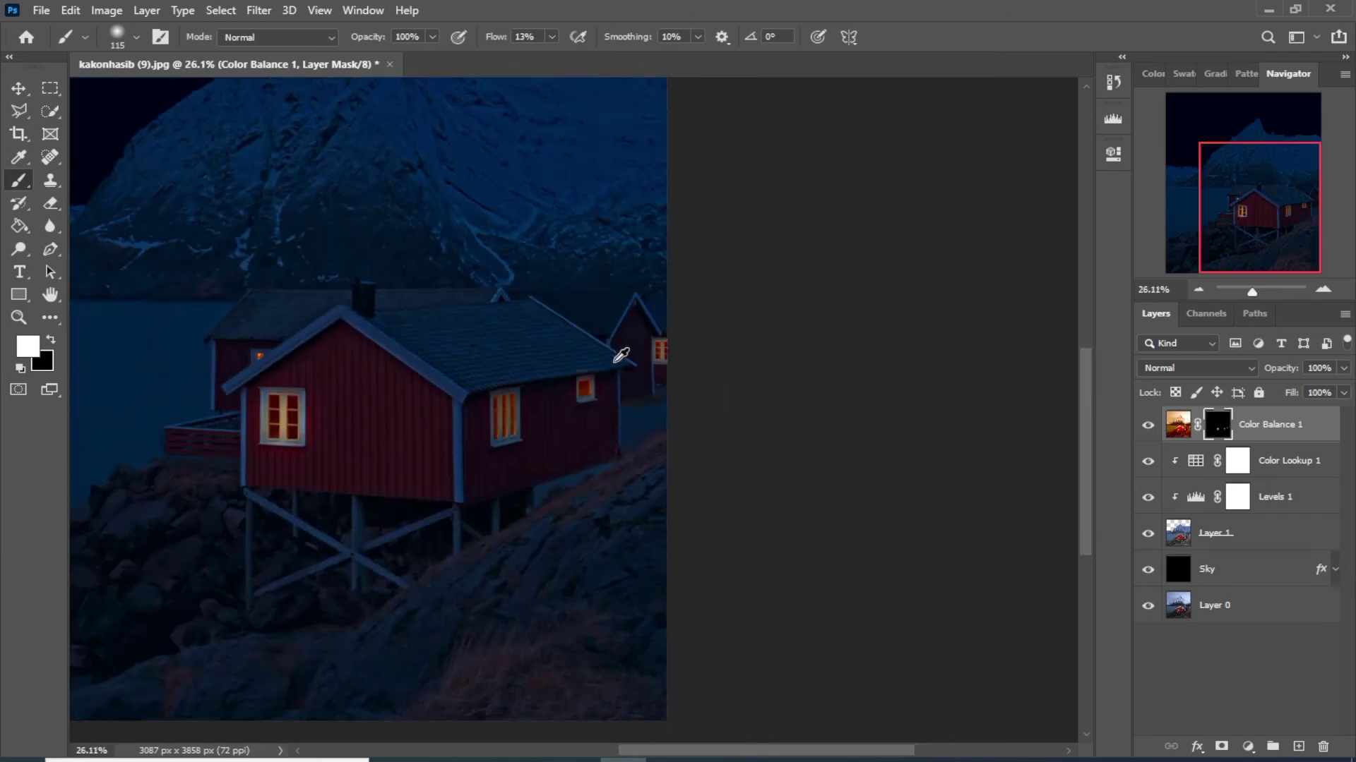
scroll(621, 354, left, 1)
scroll(615, 437, left, 3)
scroll(476, 354, up, 4)
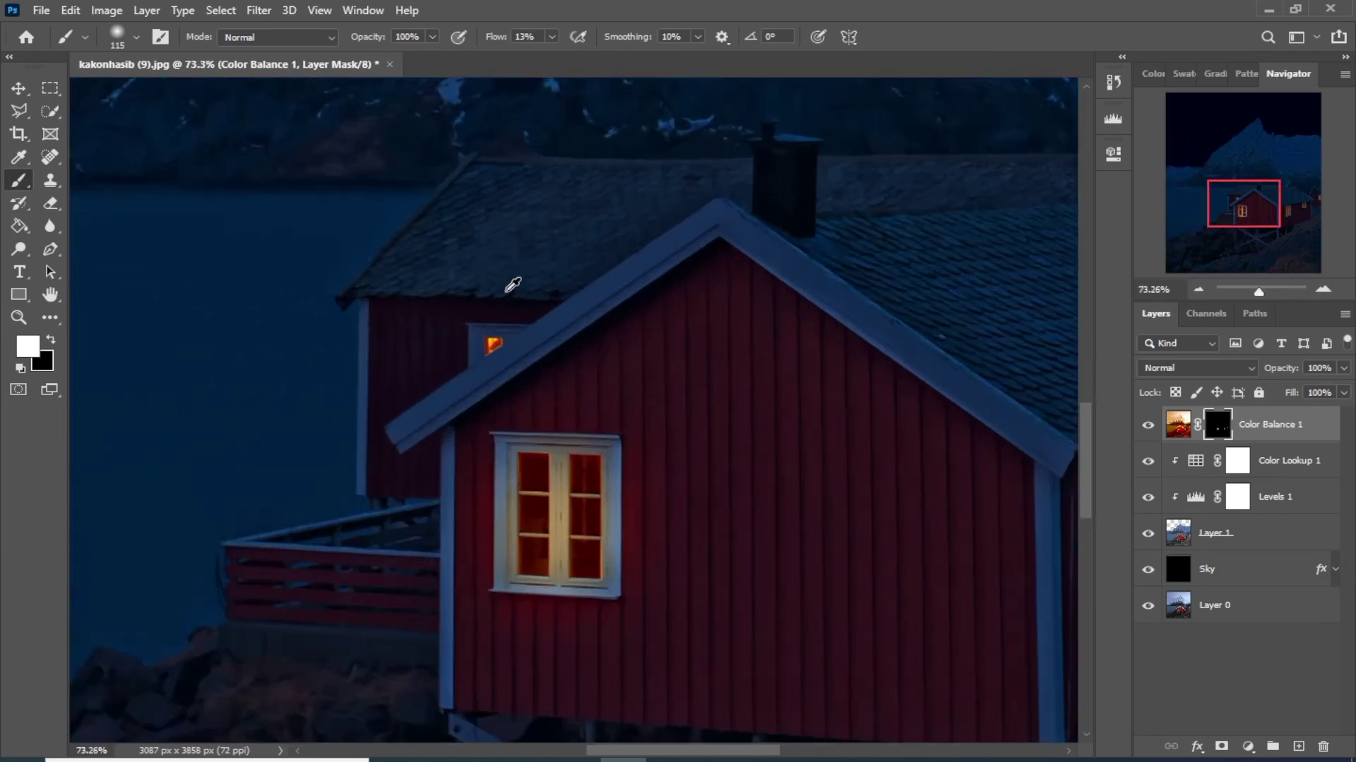
scroll(509, 282, up, 4)
scroll(469, 339, up, 2)
drag(474, 397, 433, 393)
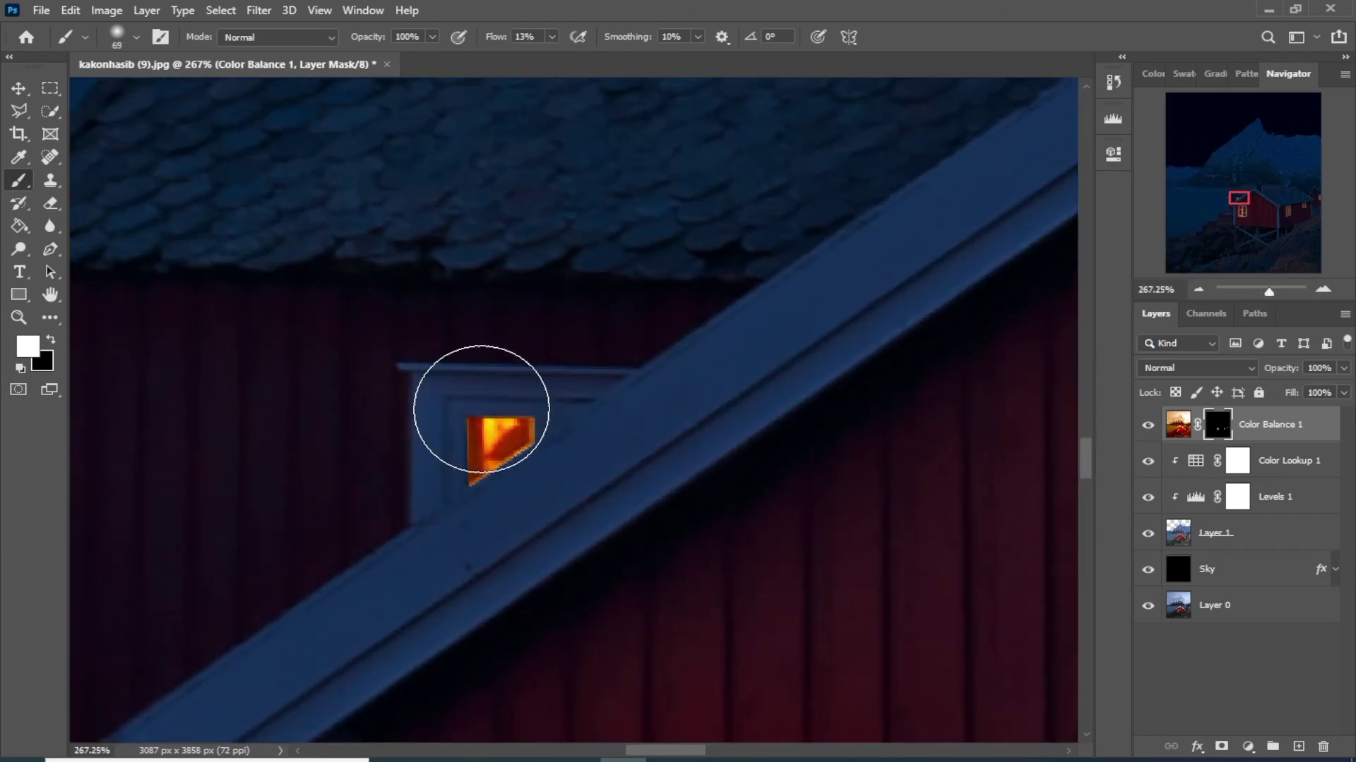
scroll(480, 418, down, 6)
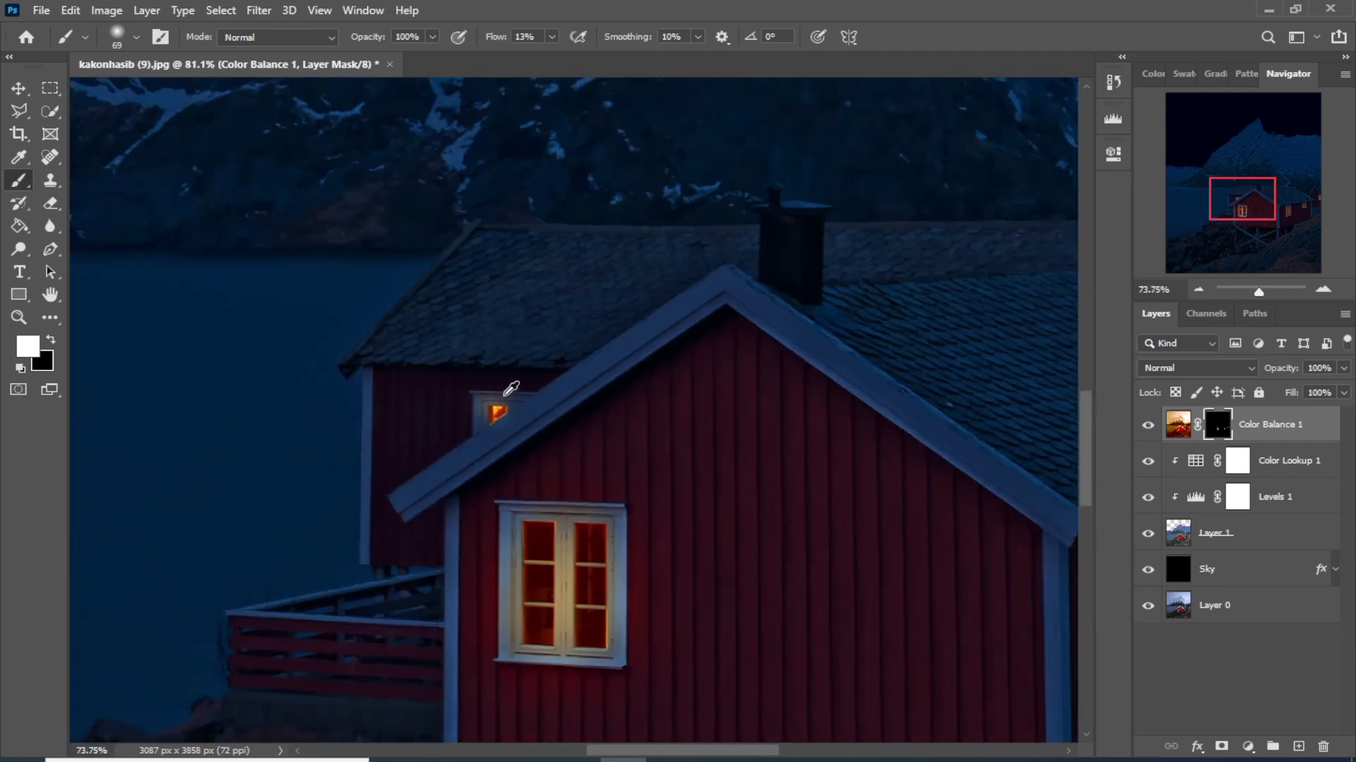
scroll(610, 501, down, 2)
scroll(558, 482, up, 2)
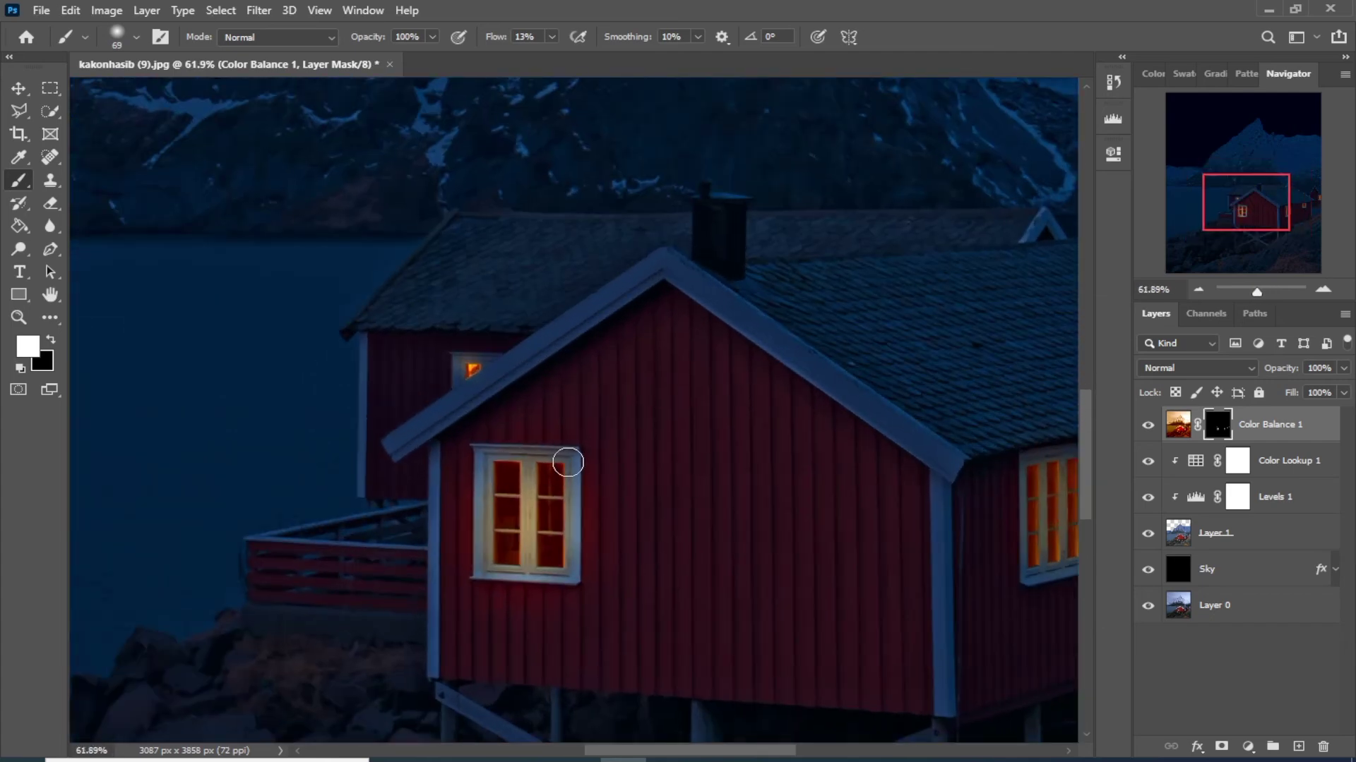
mouse_move(569, 574)
mouse_down()
mouse_move(493, 572)
mouse_move(488, 462)
mouse_up()
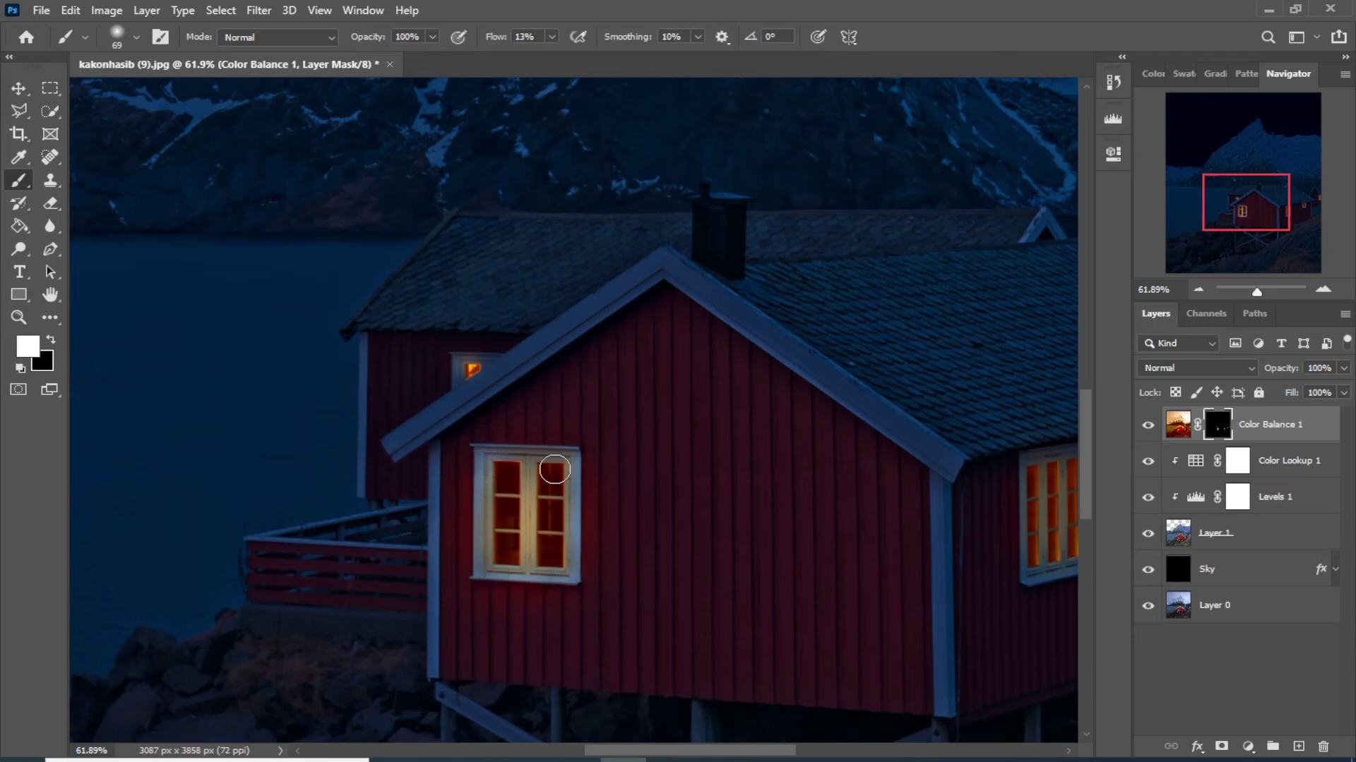
key(ctrl+0)
scroll(785, 492, down, 1)
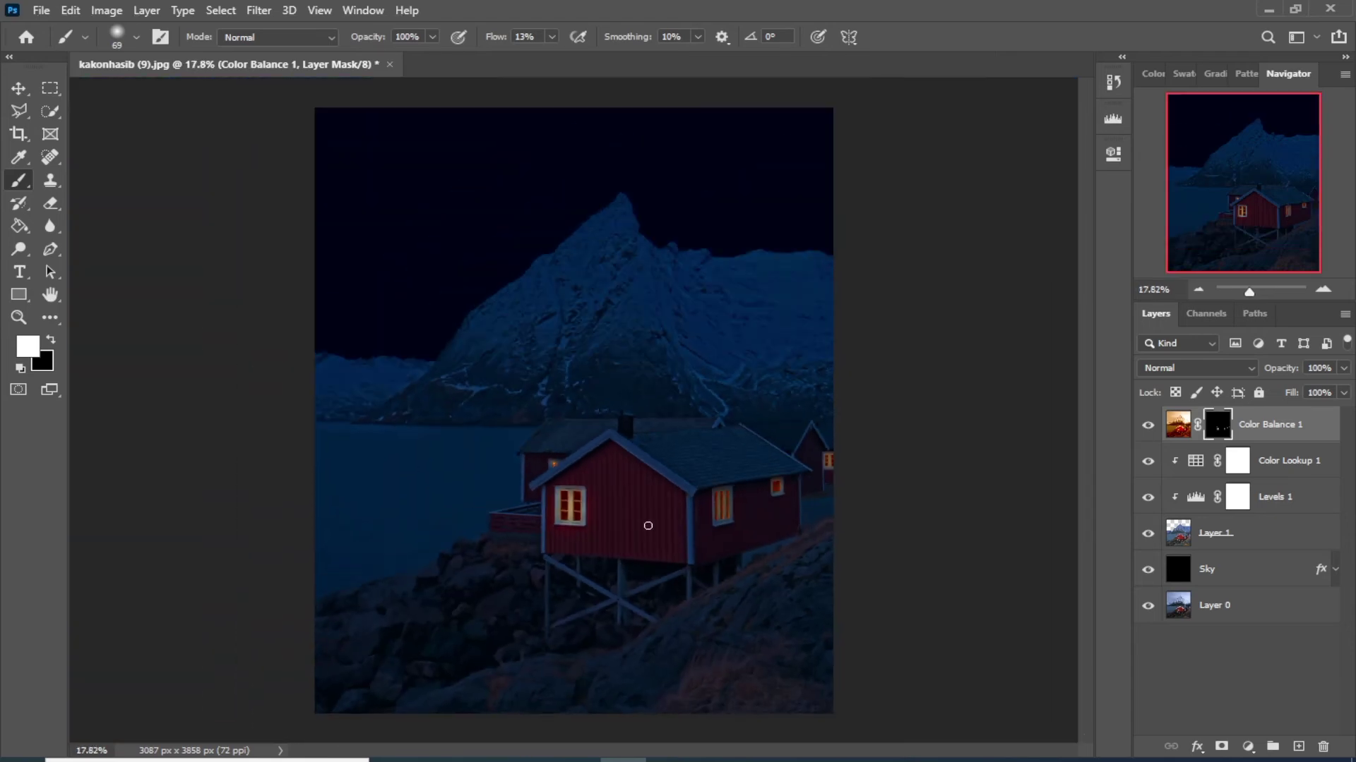
scroll(651, 524, down, 1)
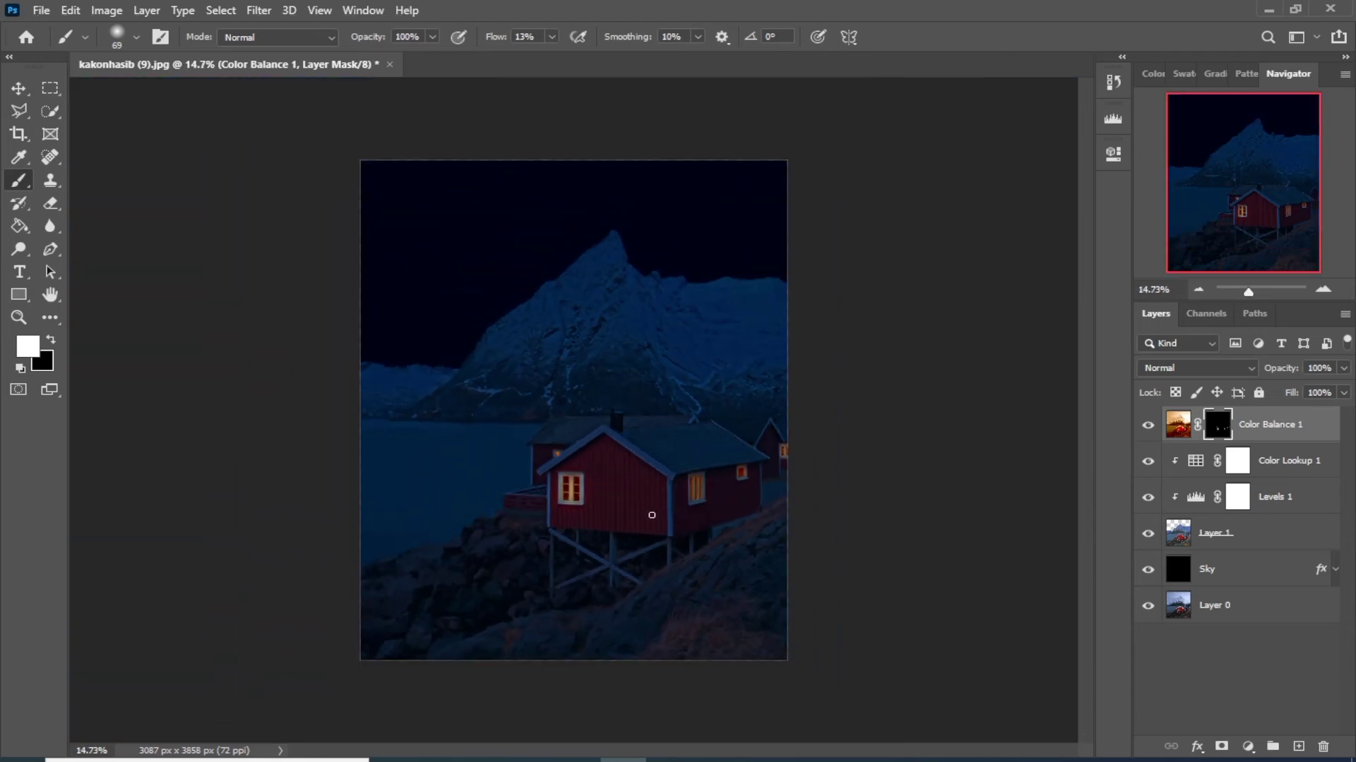
Drag the full-moon photo from the desktop into the cabin image's upper-left sky as a new layer.
click(18, 88)
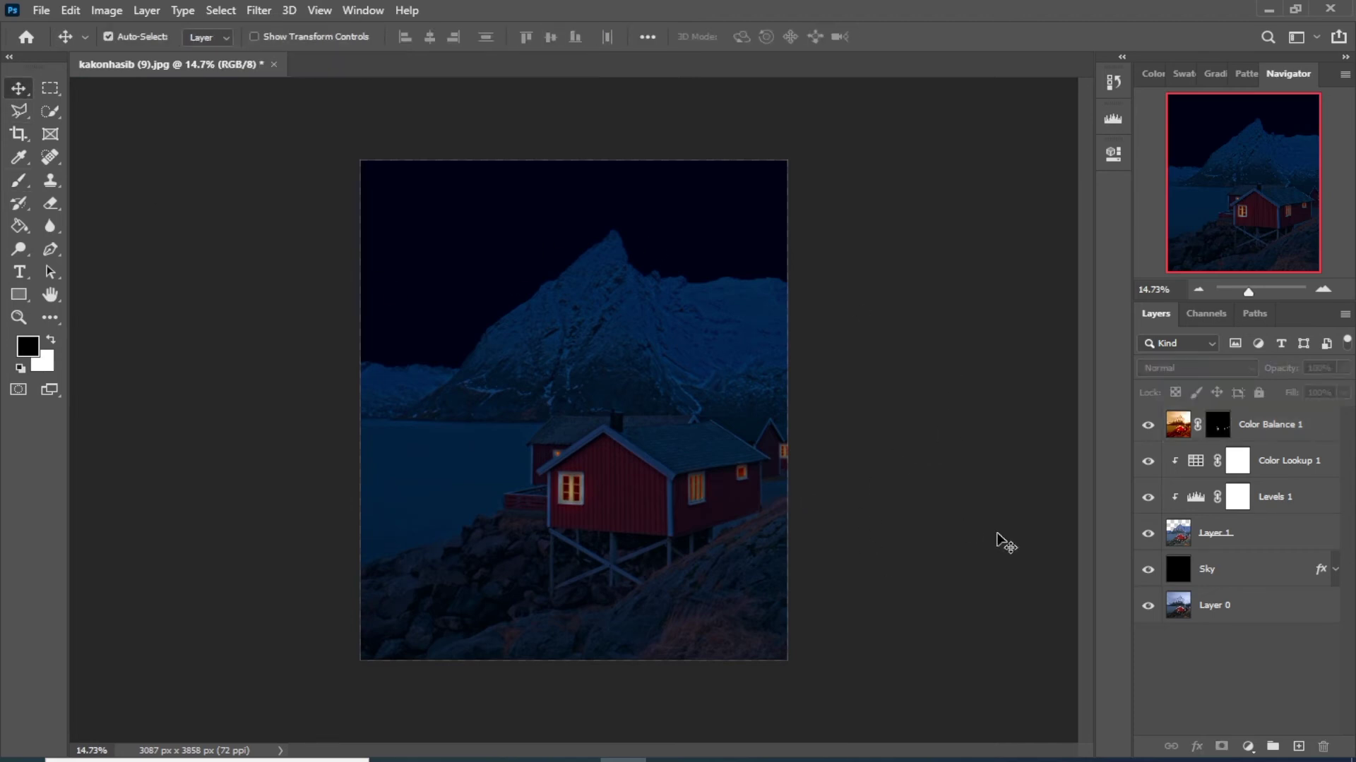
click(1268, 10)
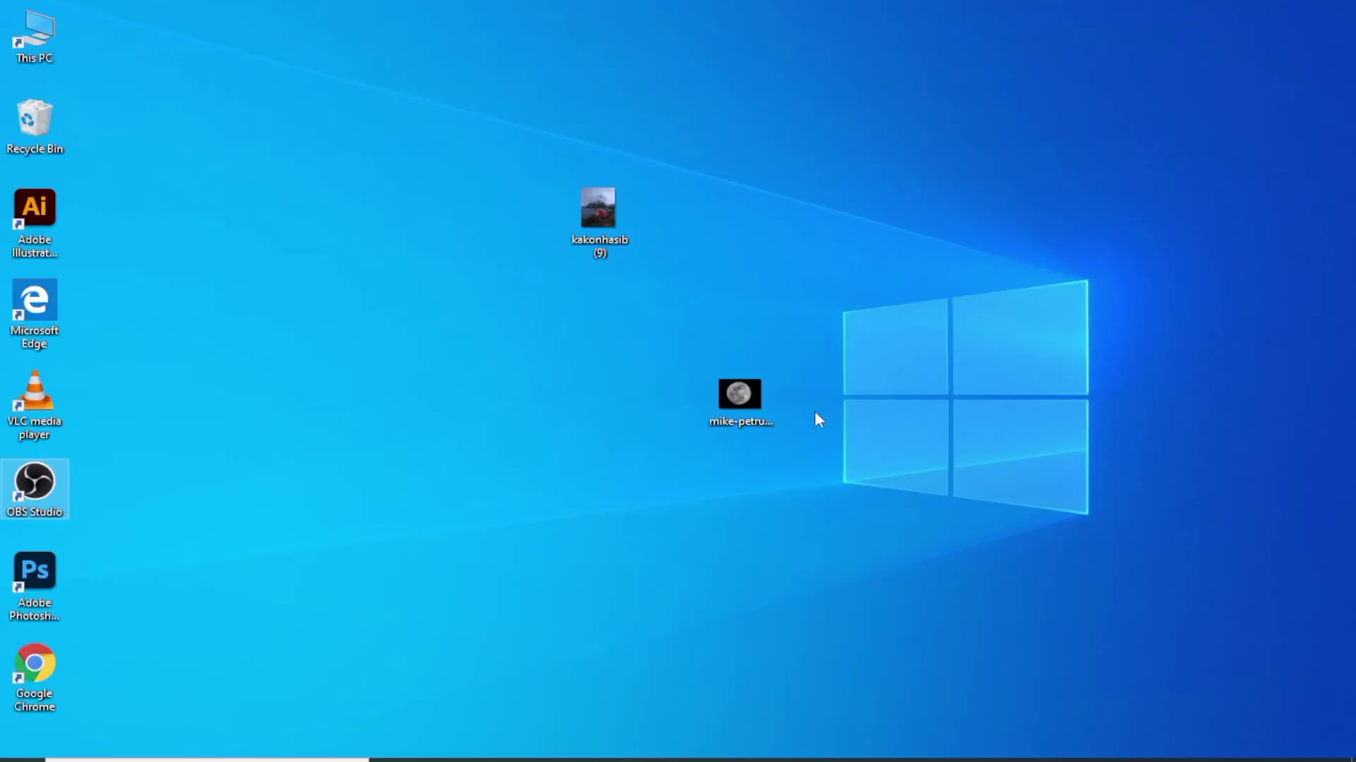
mouse_move(739, 394)
mouse_down()
mouse_move(535, 345)
mouse_move(485, 231)
mouse_up()
mouse_move(574, 422)
mouse_down()
mouse_move(488, 248)
mouse_move(508, 285)
mouse_up()
click(901, 36)
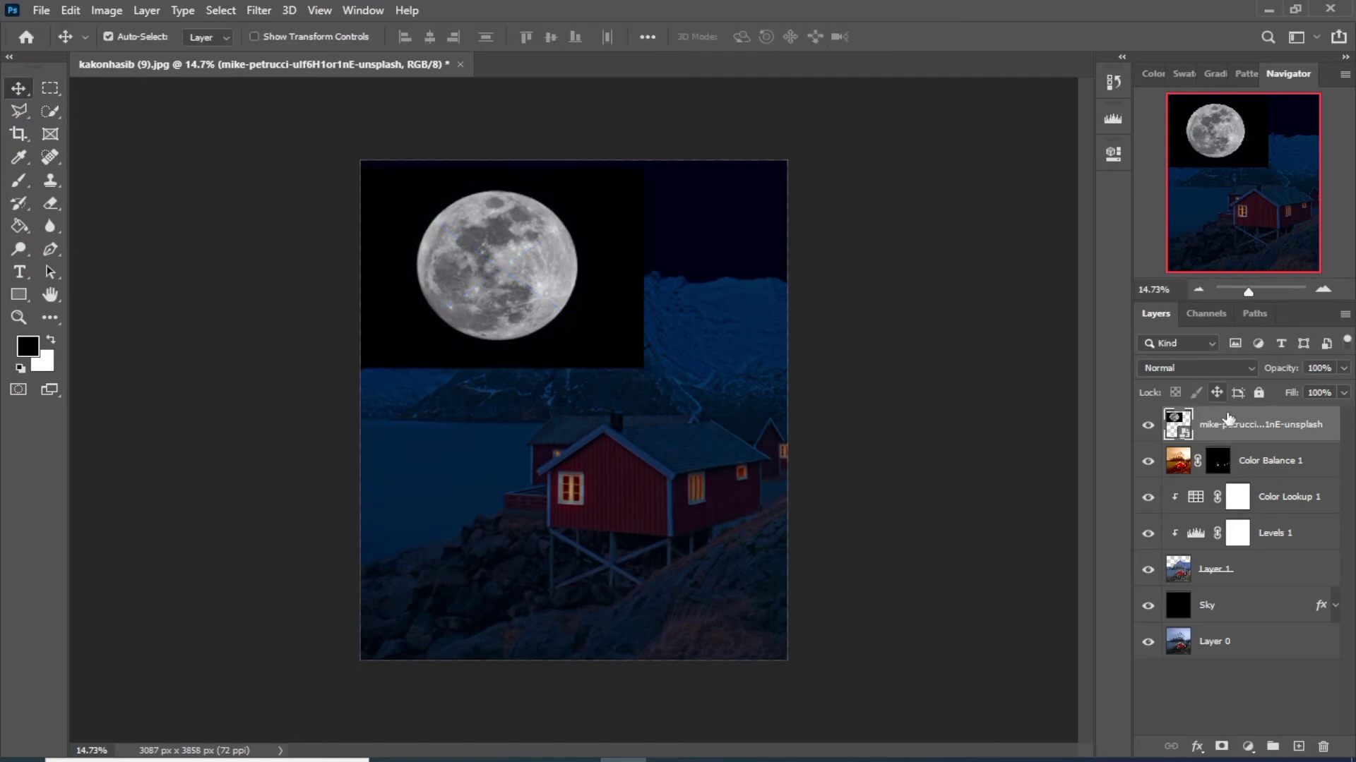
Set the moon layer to Screen blending and quick-select the moon disc.
click(1203, 367)
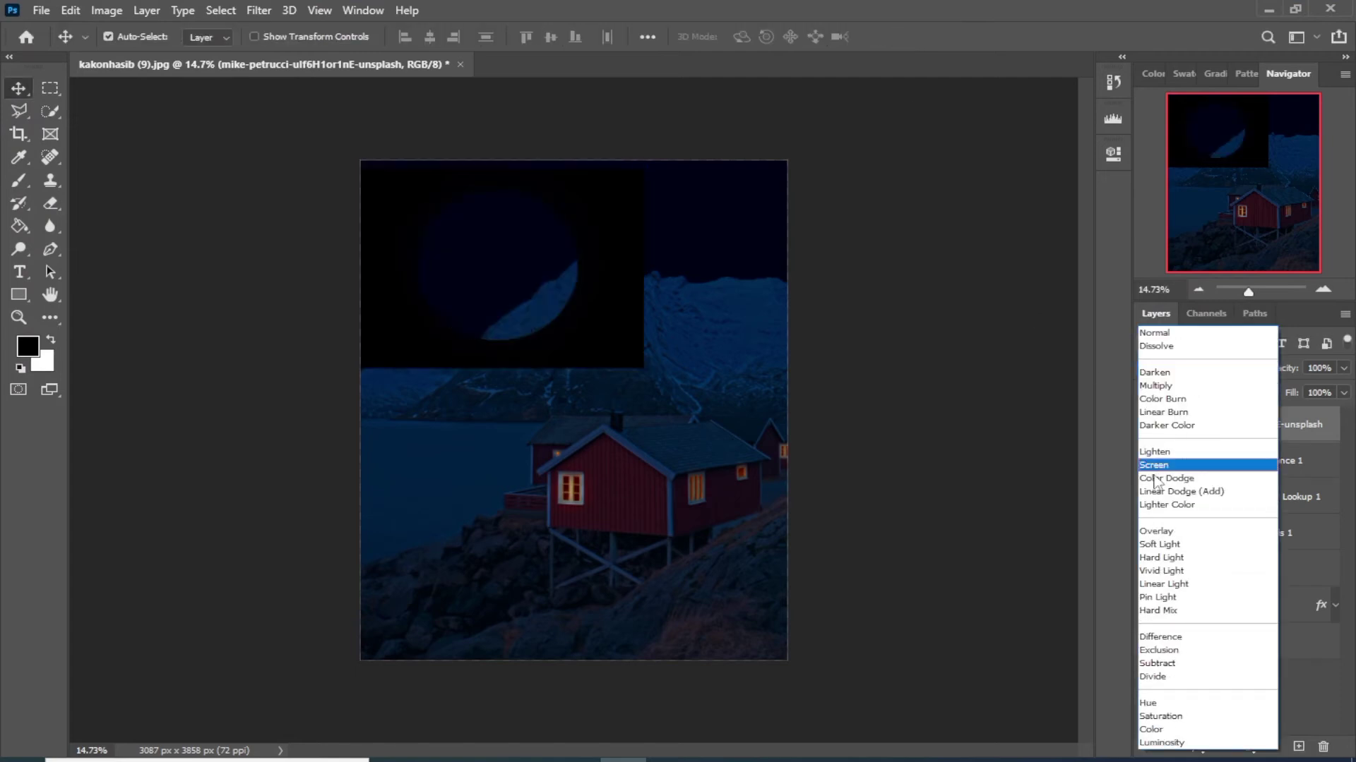
click(1172, 465)
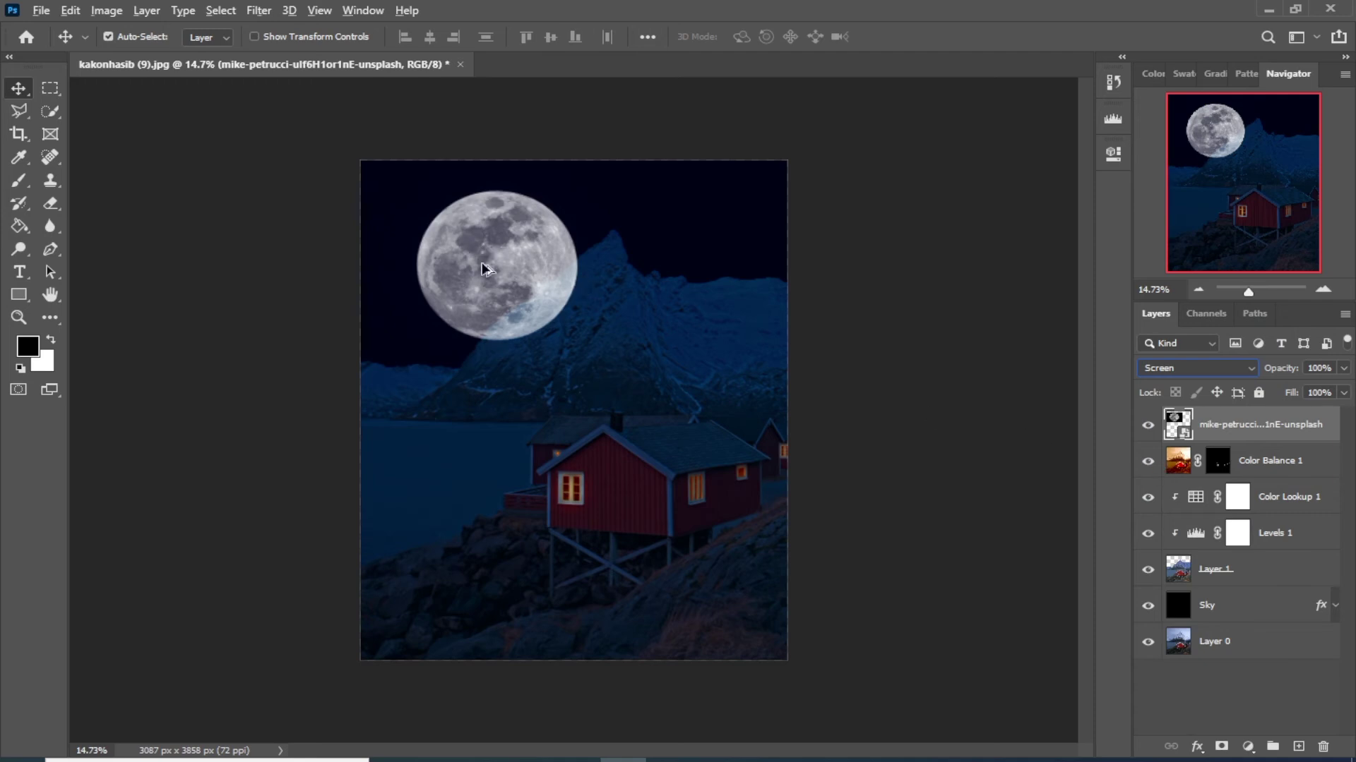
click(50, 112)
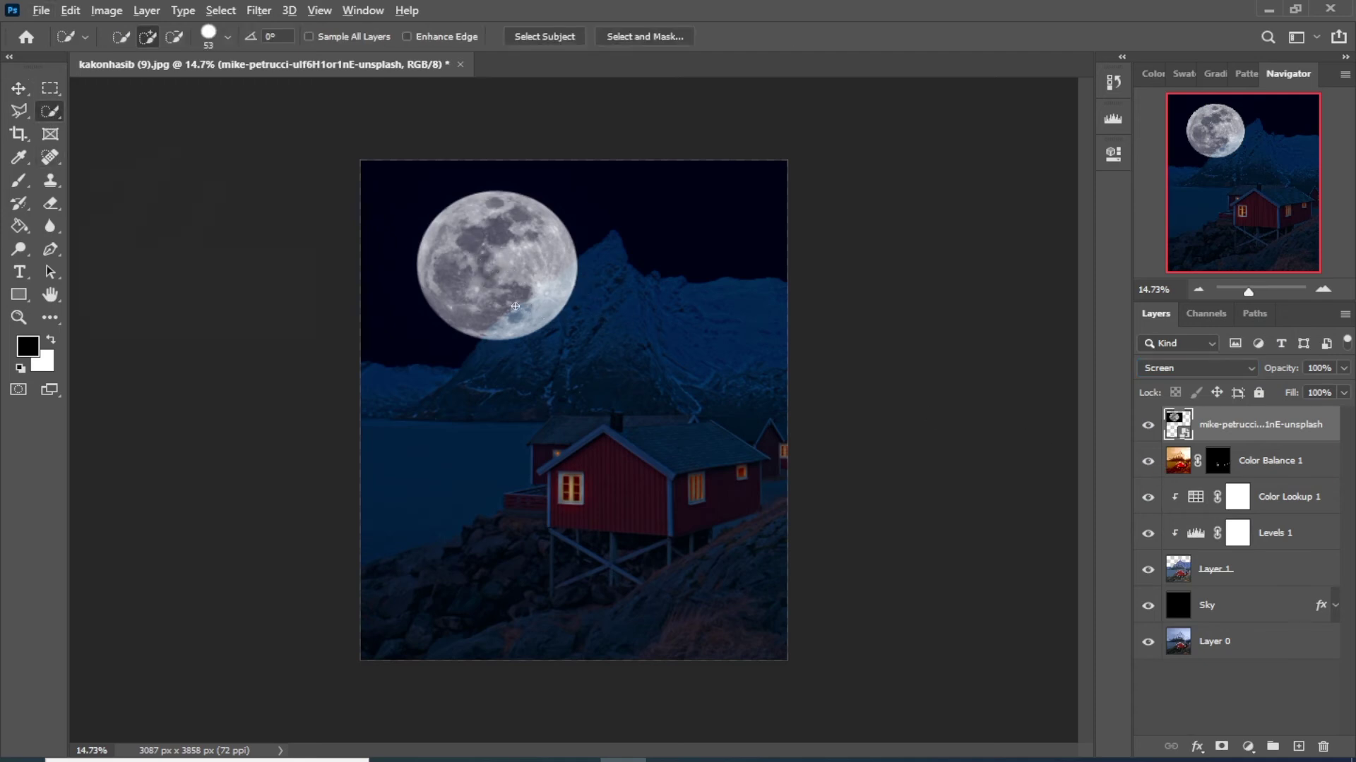
scroll(515, 305, up, 5)
click(526, 252)
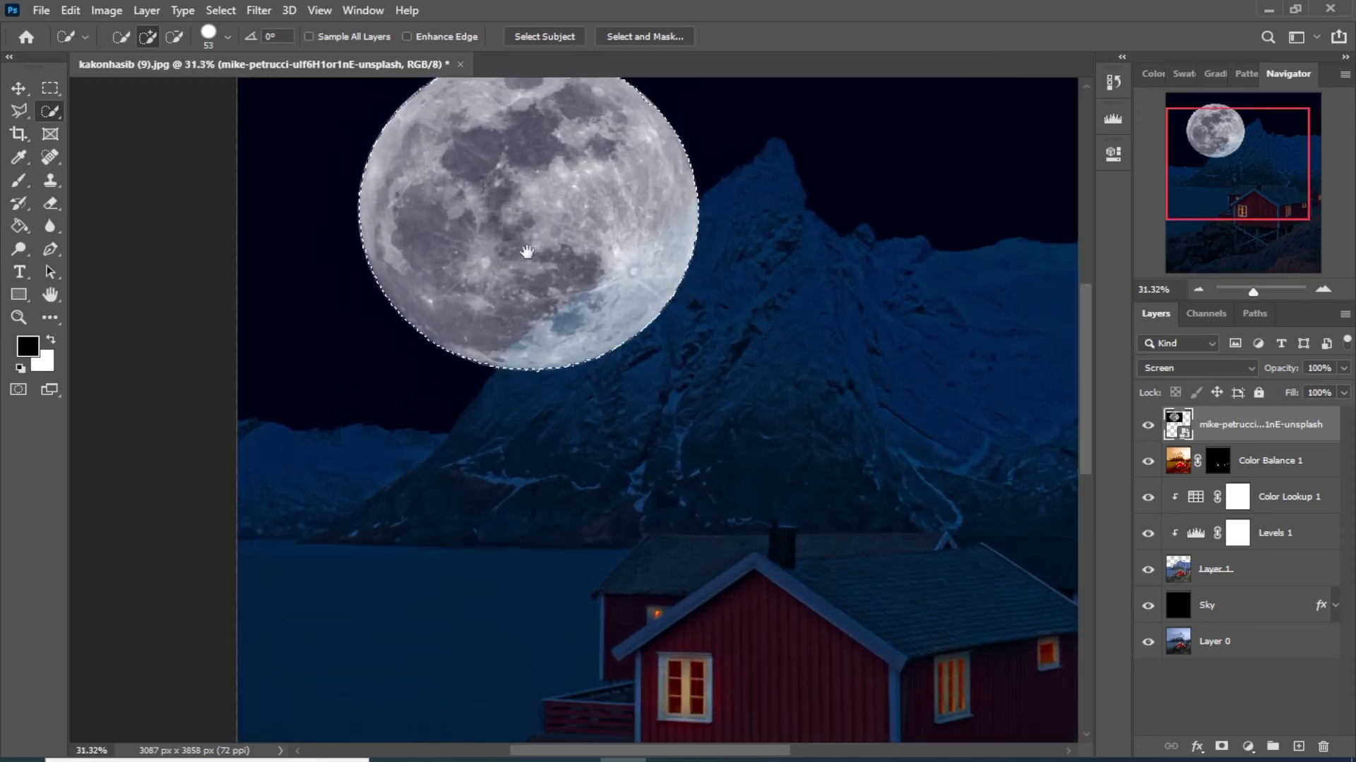
drag(526, 252, 531, 362)
Copy the selected moon to its own layer, delete the original photo layer, and name the copy 'Moon'.
right_click(487, 281)
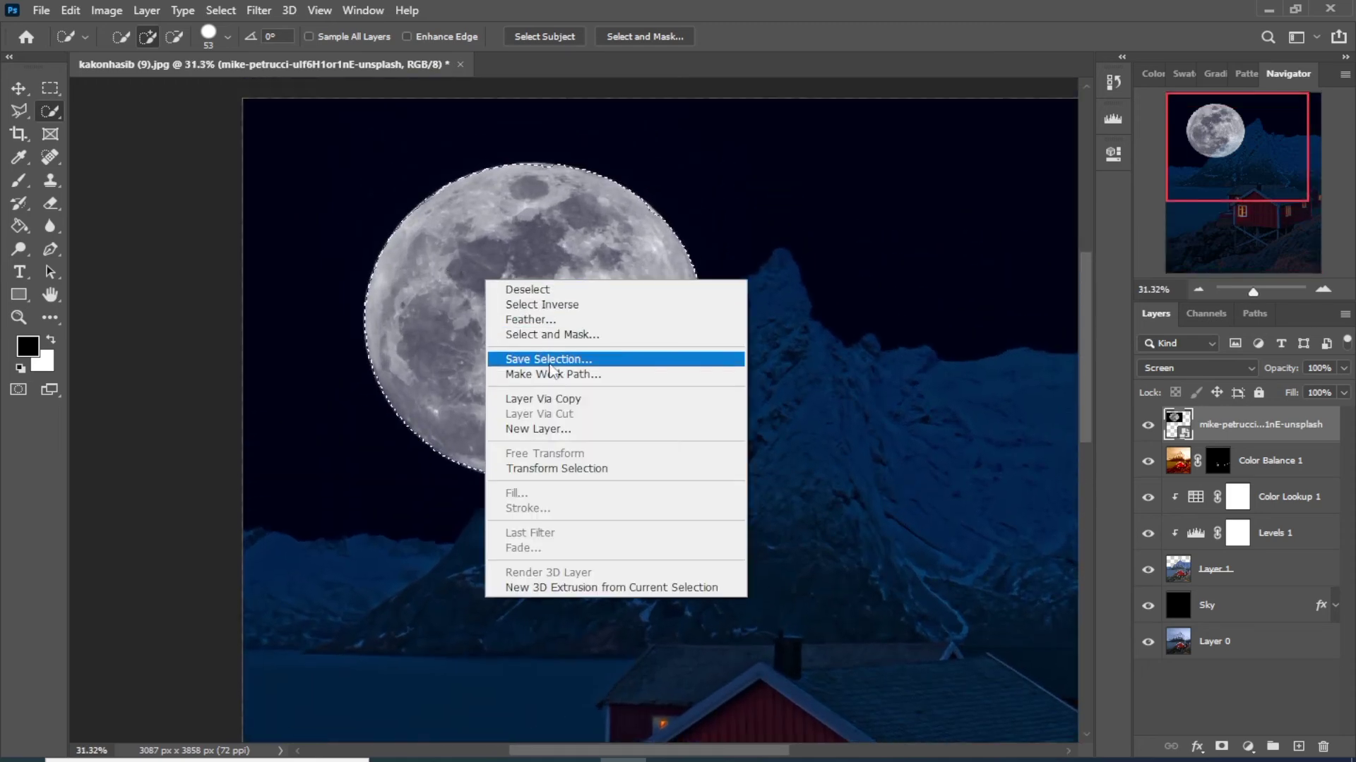
click(541, 399)
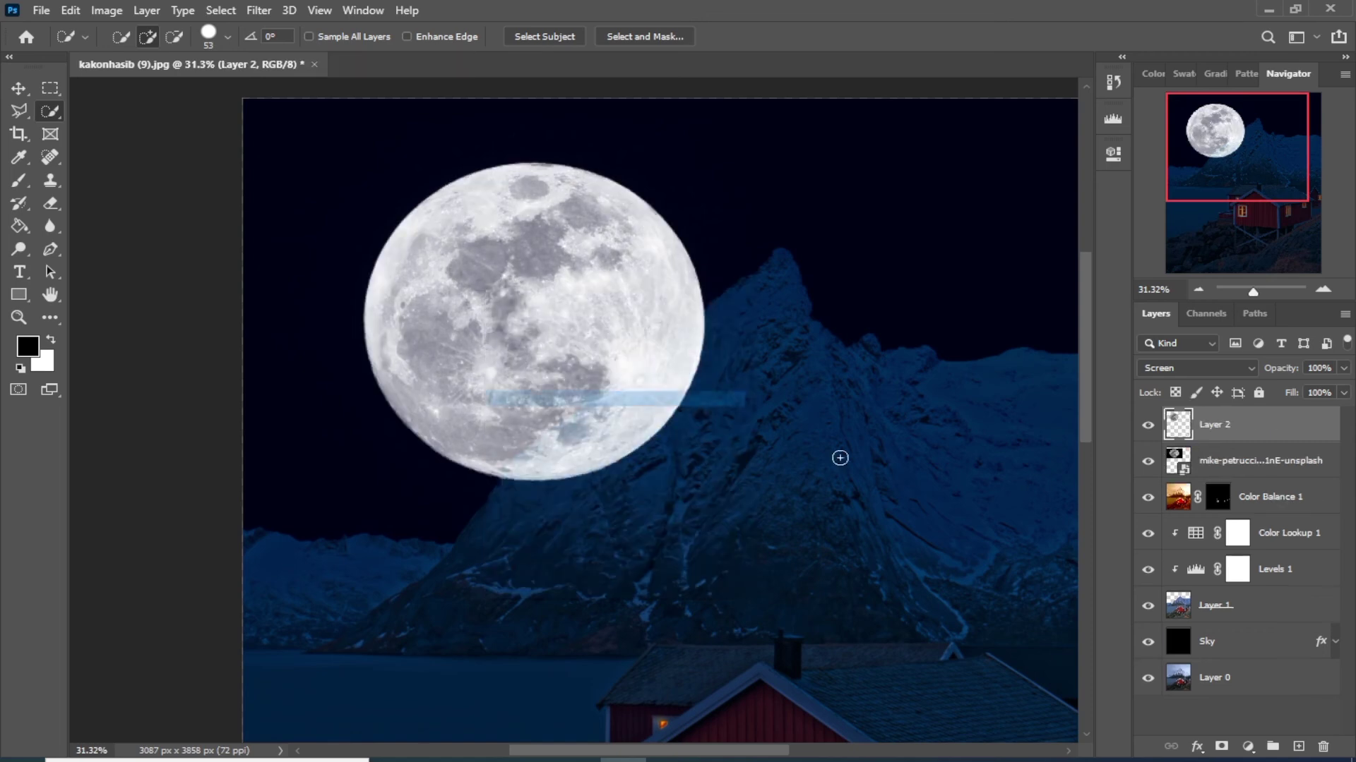
drag(1228, 461, 1323, 743)
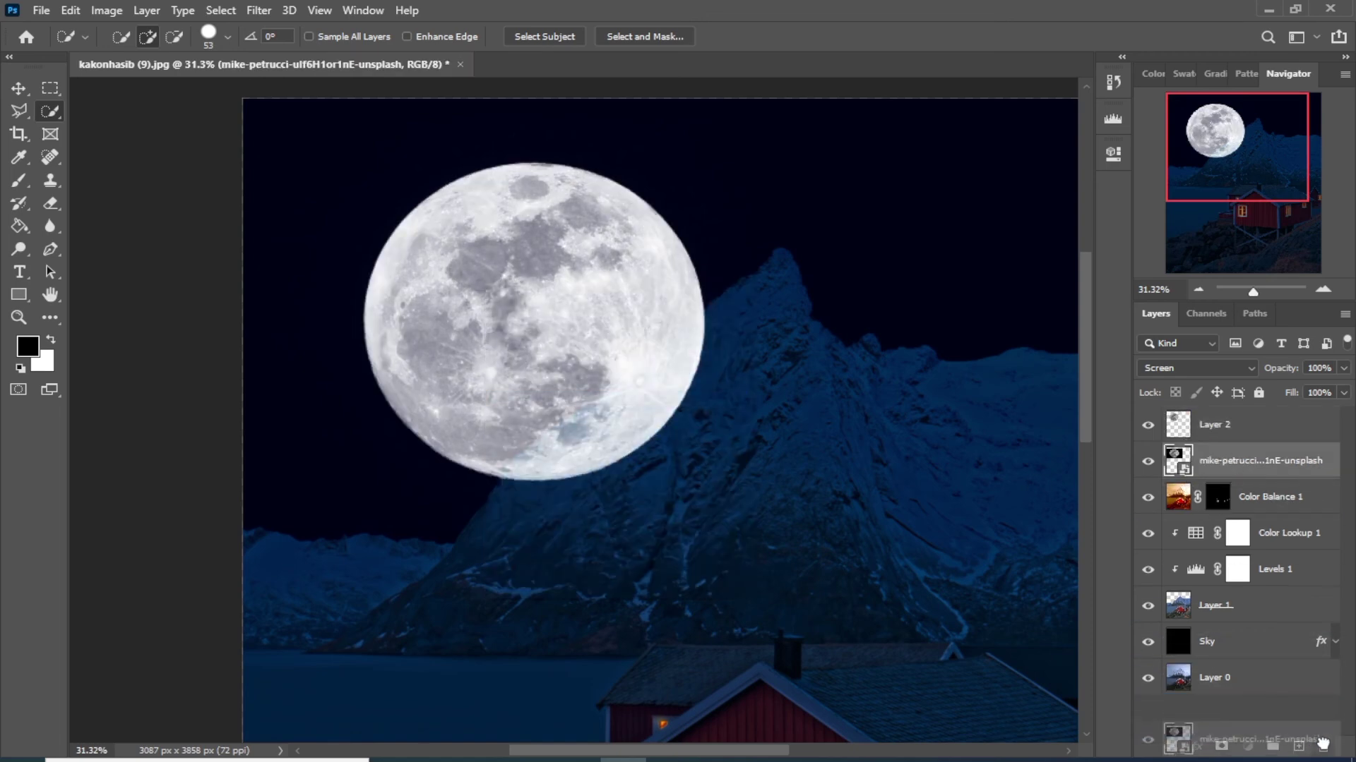
double_click(1215, 424)
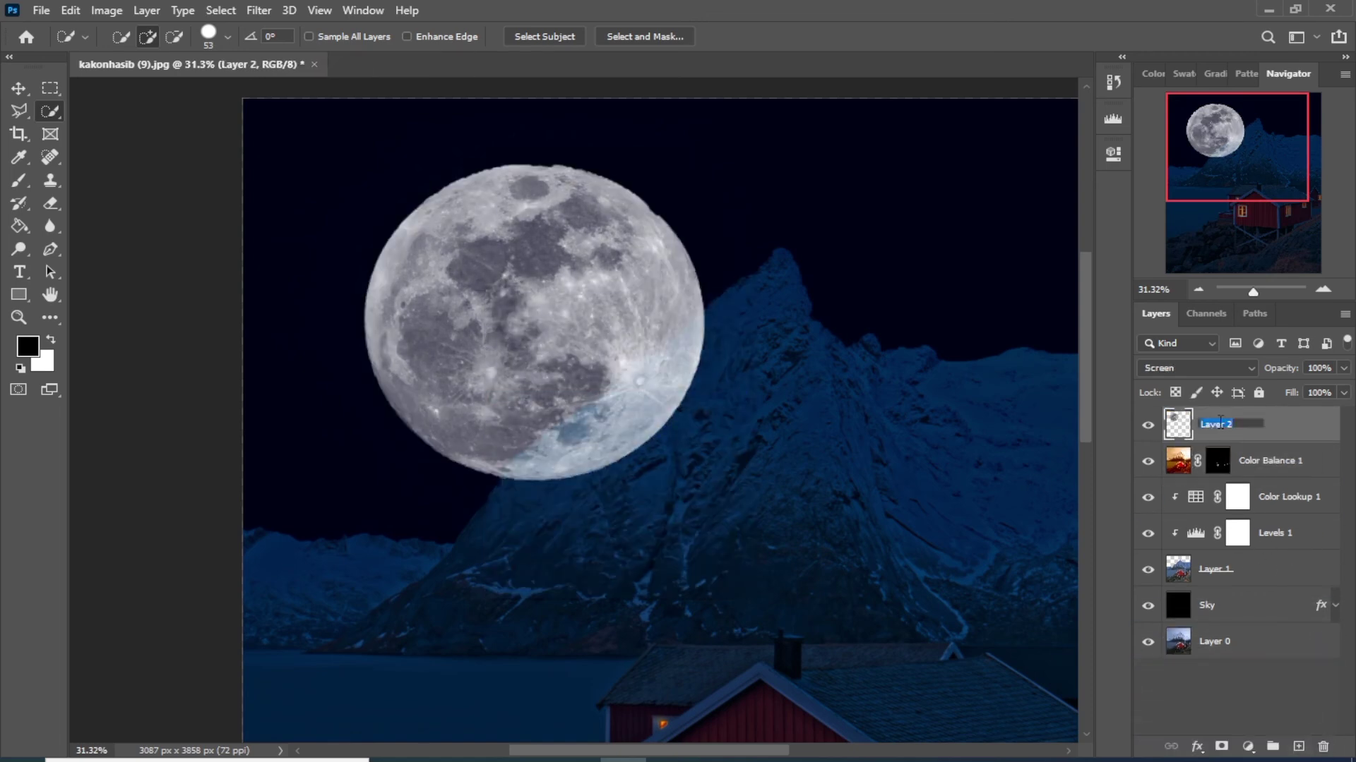
text(Moon)
key(Return)
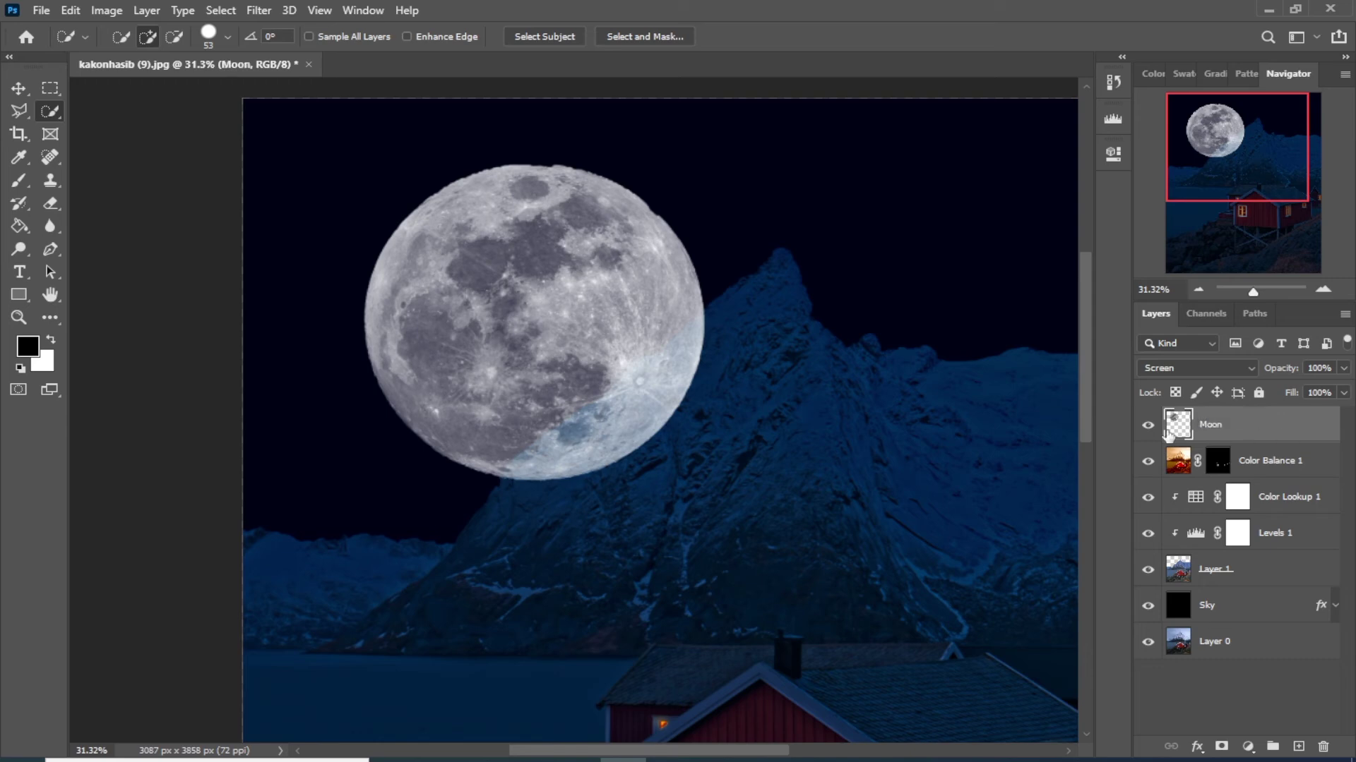
Shrink the moon to about 41% high in the upper-left sky, then dismiss the language notification.
click(18, 88)
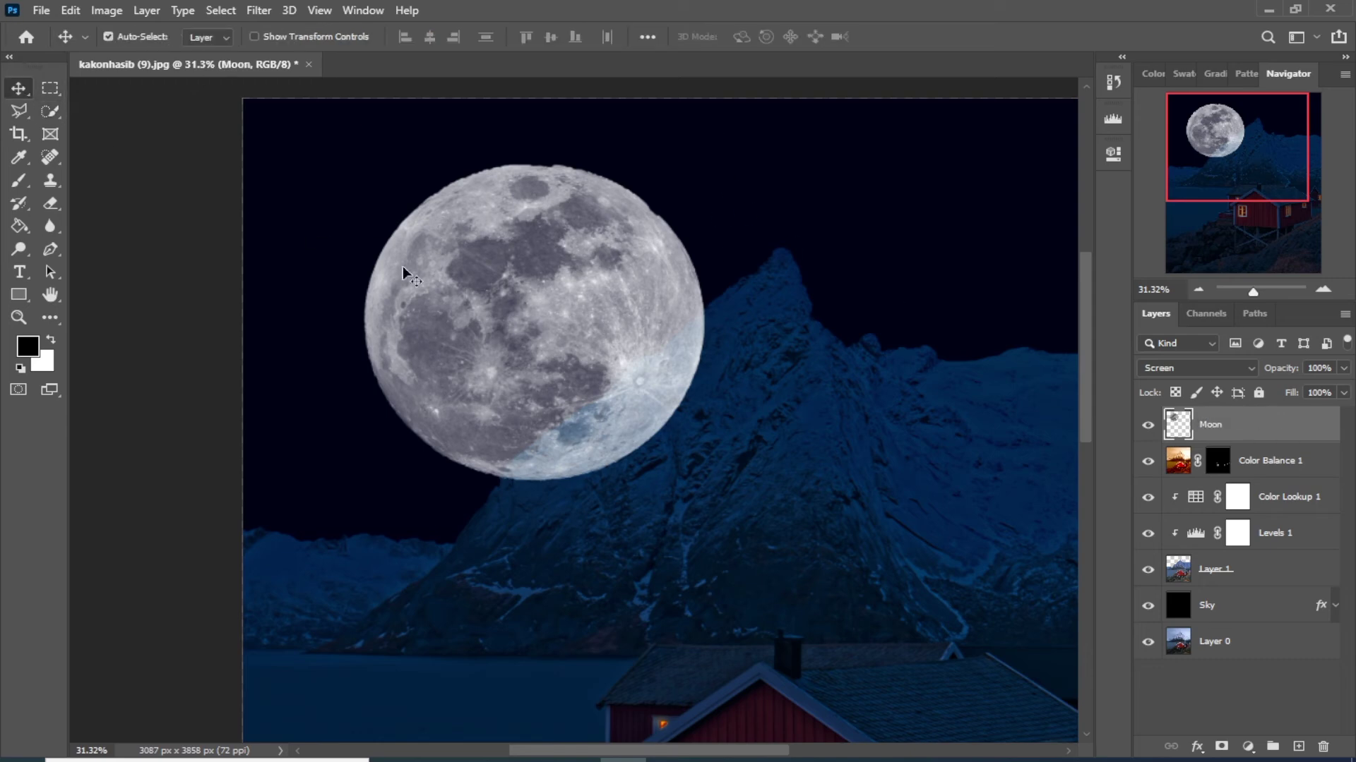
scroll(489, 291, down, 3)
key(ctrl+t)
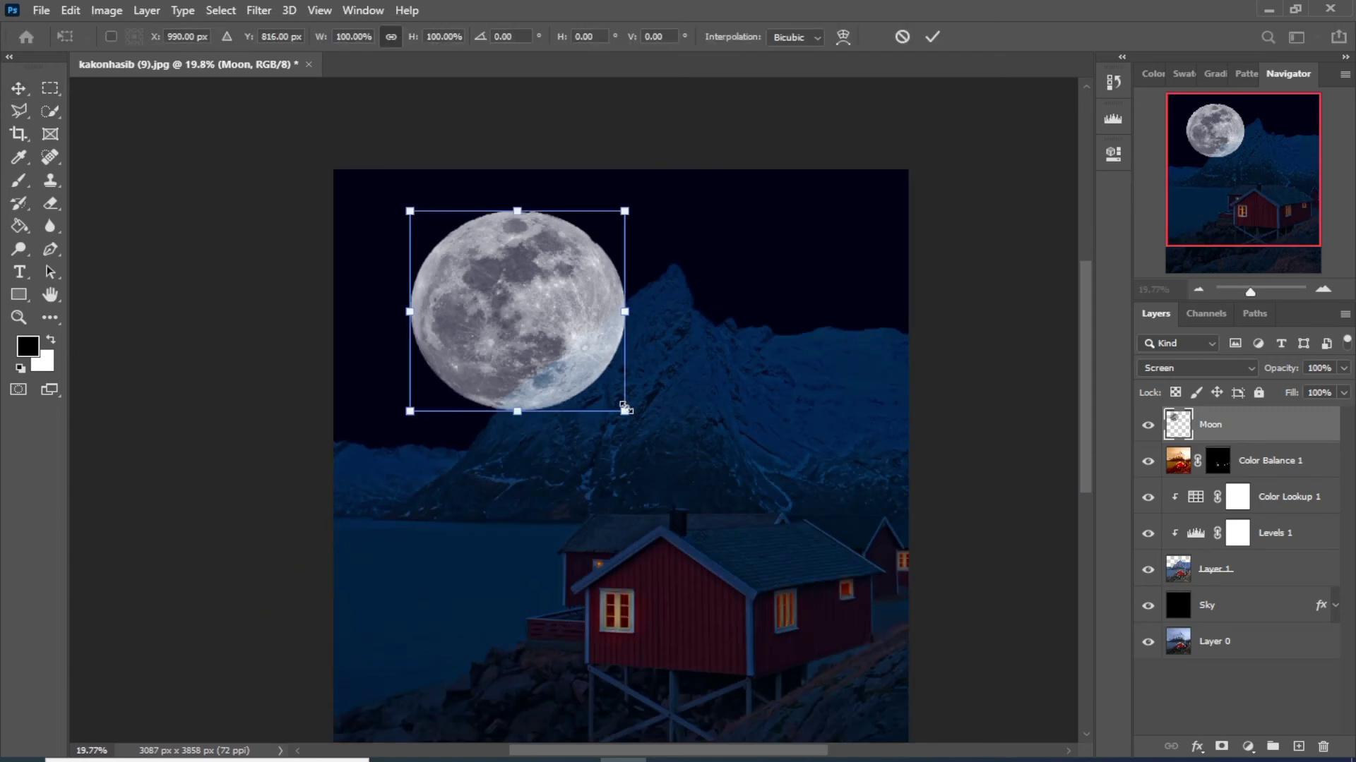
drag(624, 410, 470, 279)
click(932, 37)
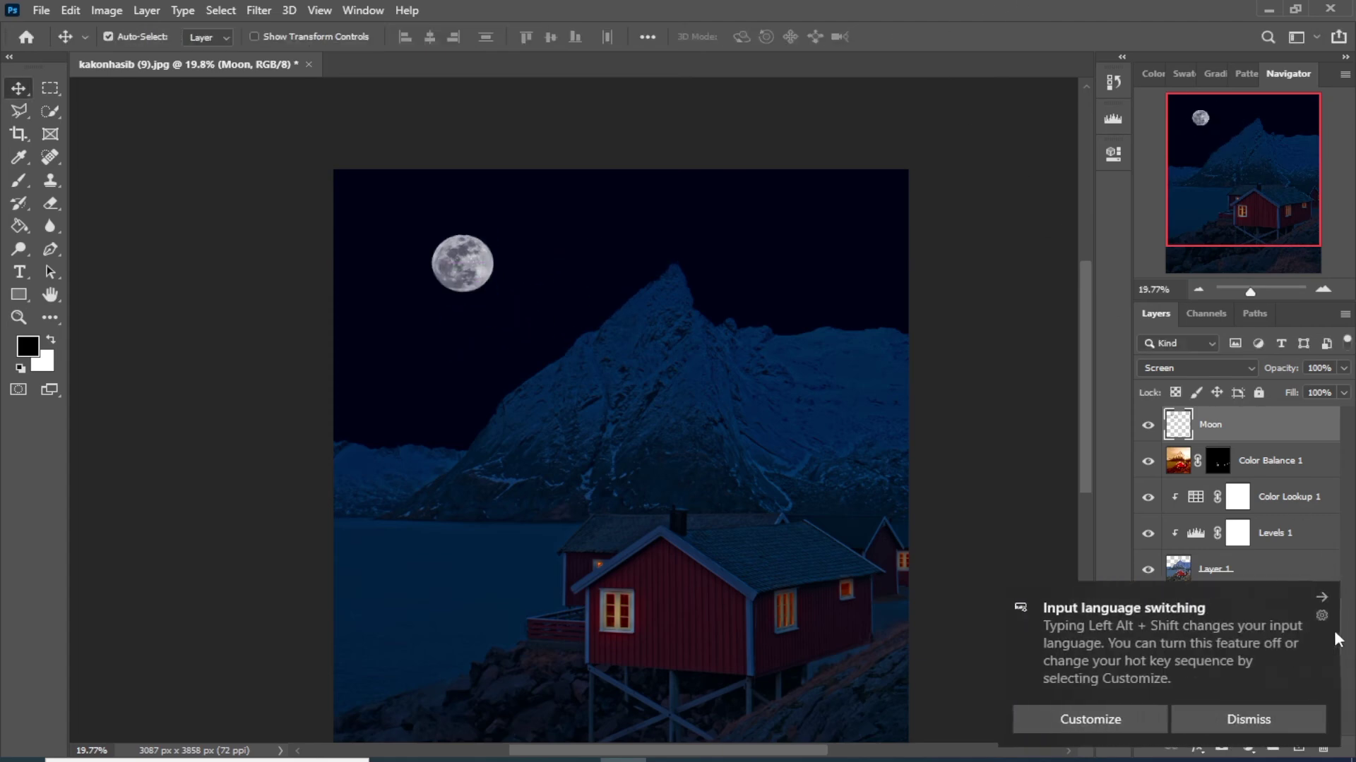
click(1214, 718)
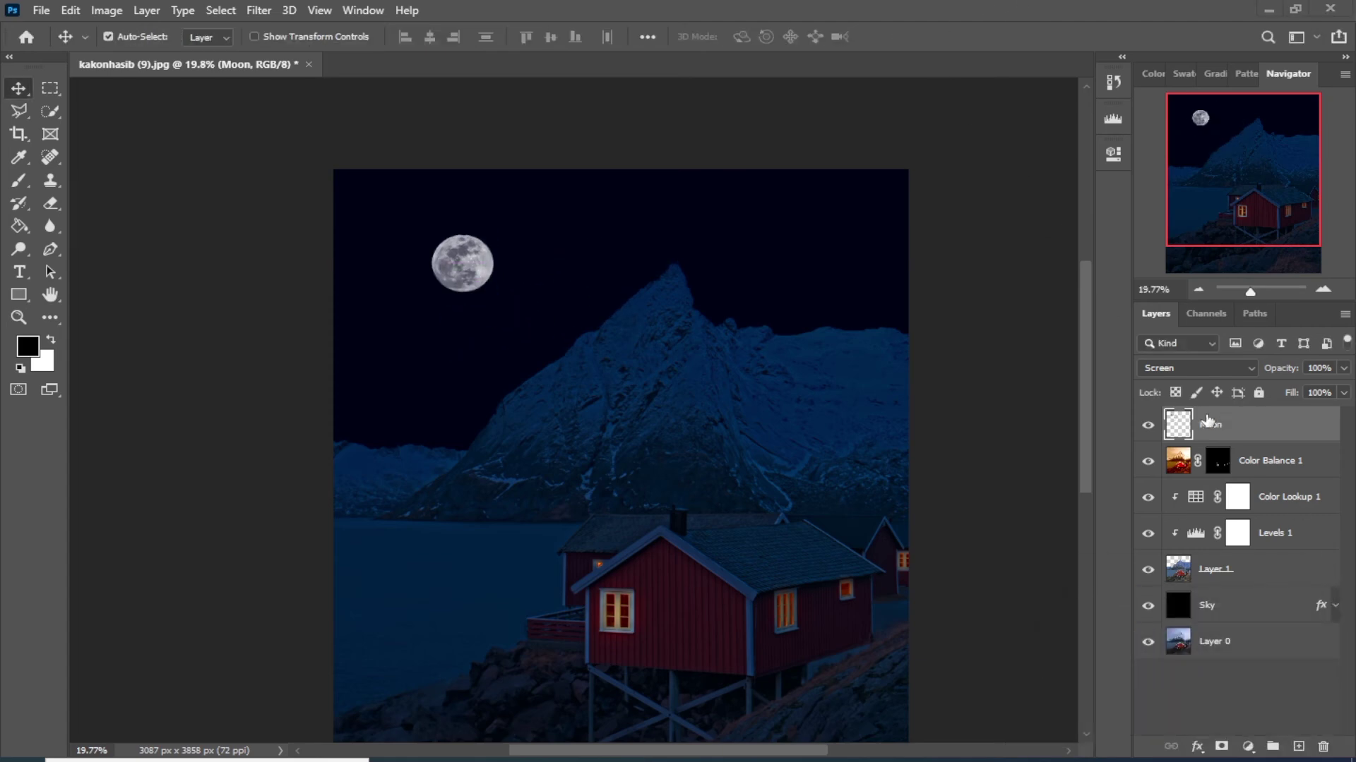
Add a Levels adjustment clipped to Moon with white input near 189, then nudge the moon up.
click(1247, 746)
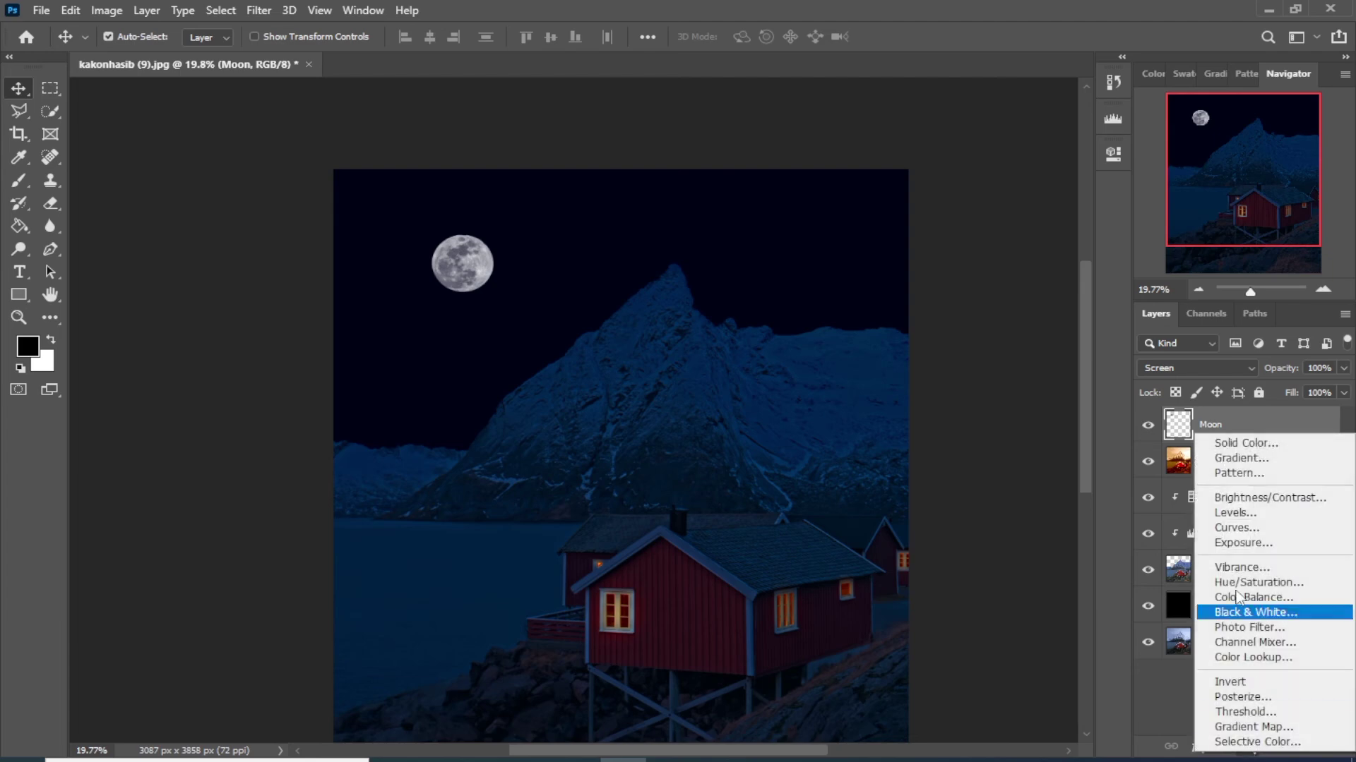
click(1236, 513)
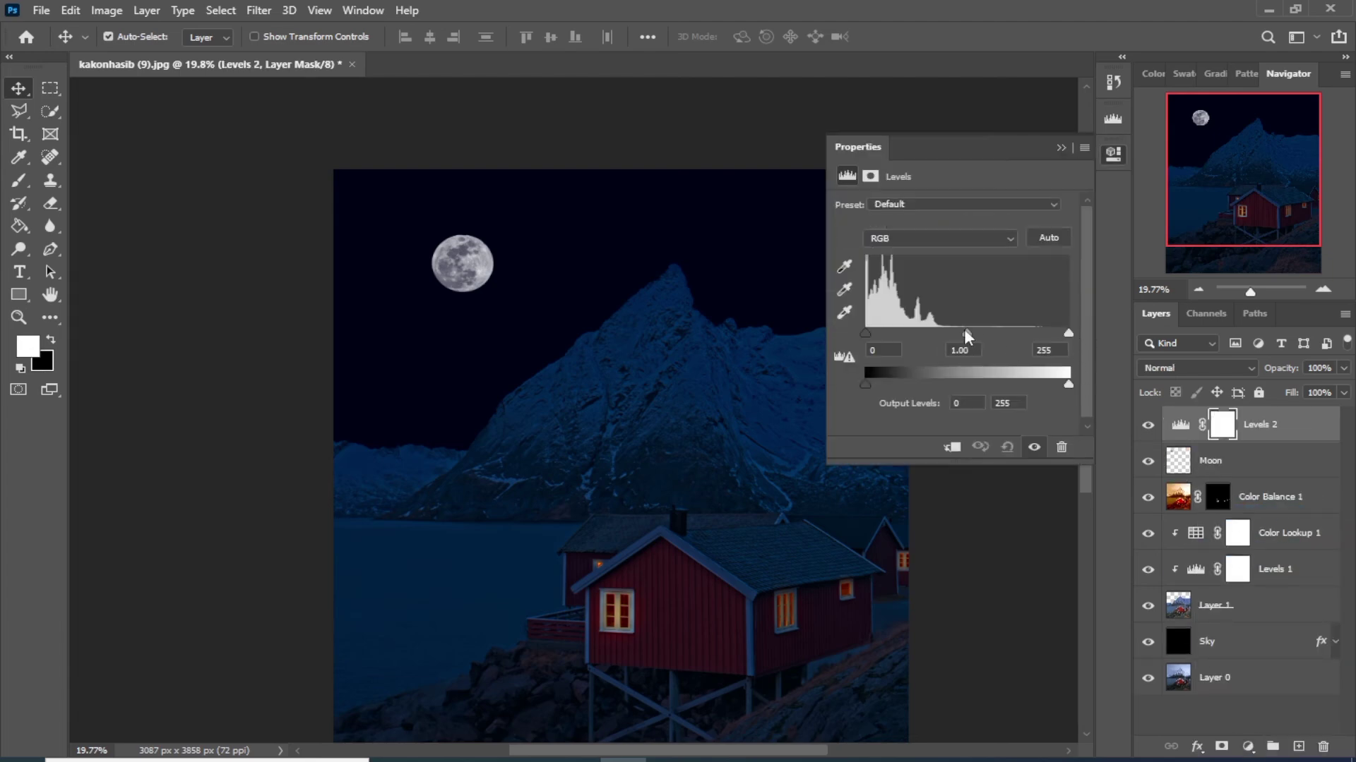
drag(1059, 338, 1013, 336)
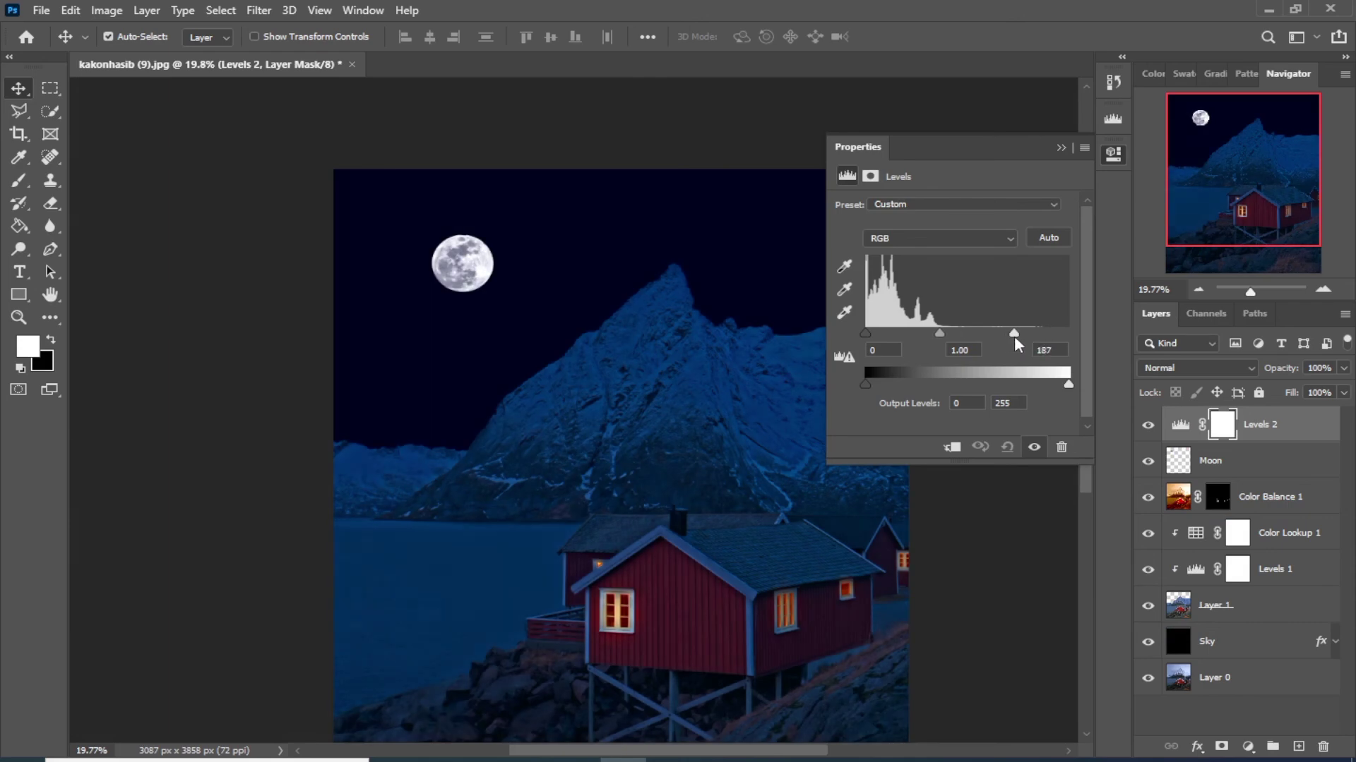
click(952, 447)
drag(1019, 338, 902, 334)
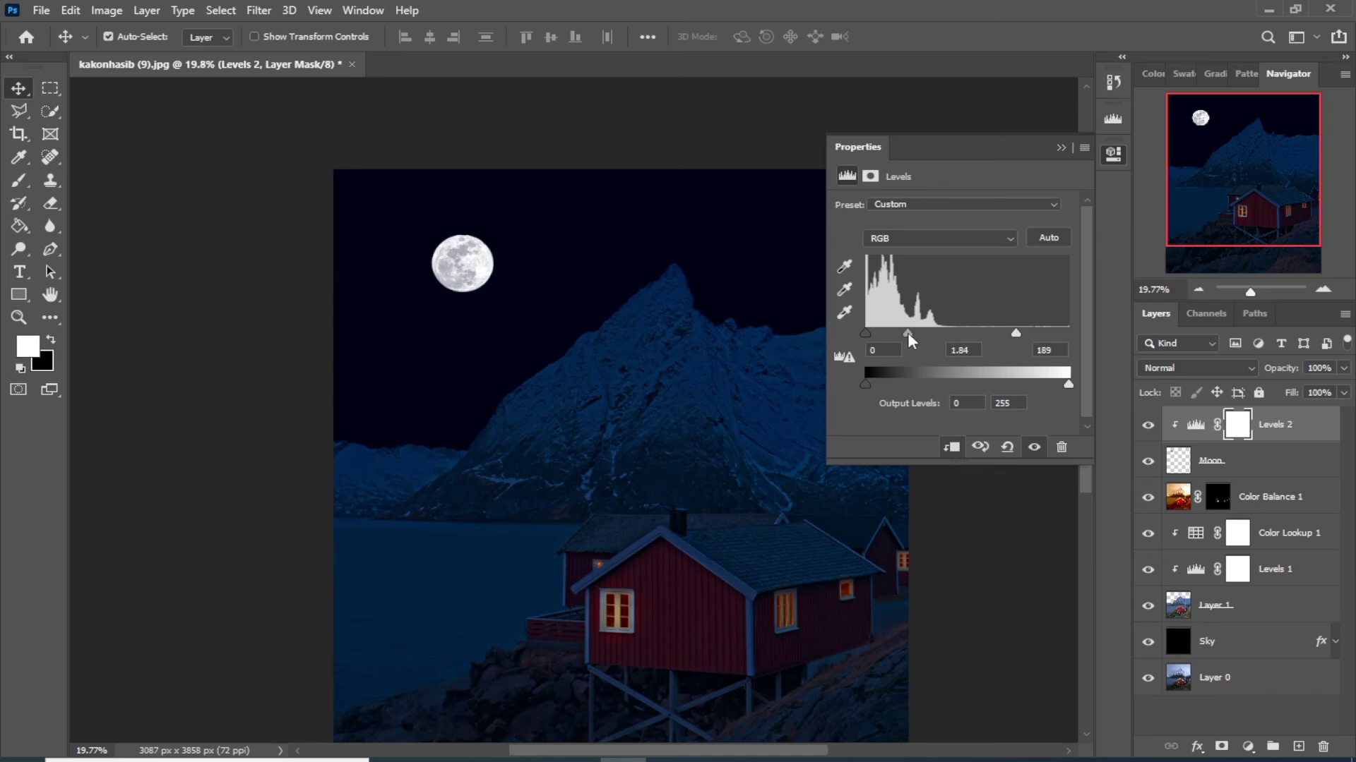
click(1060, 147)
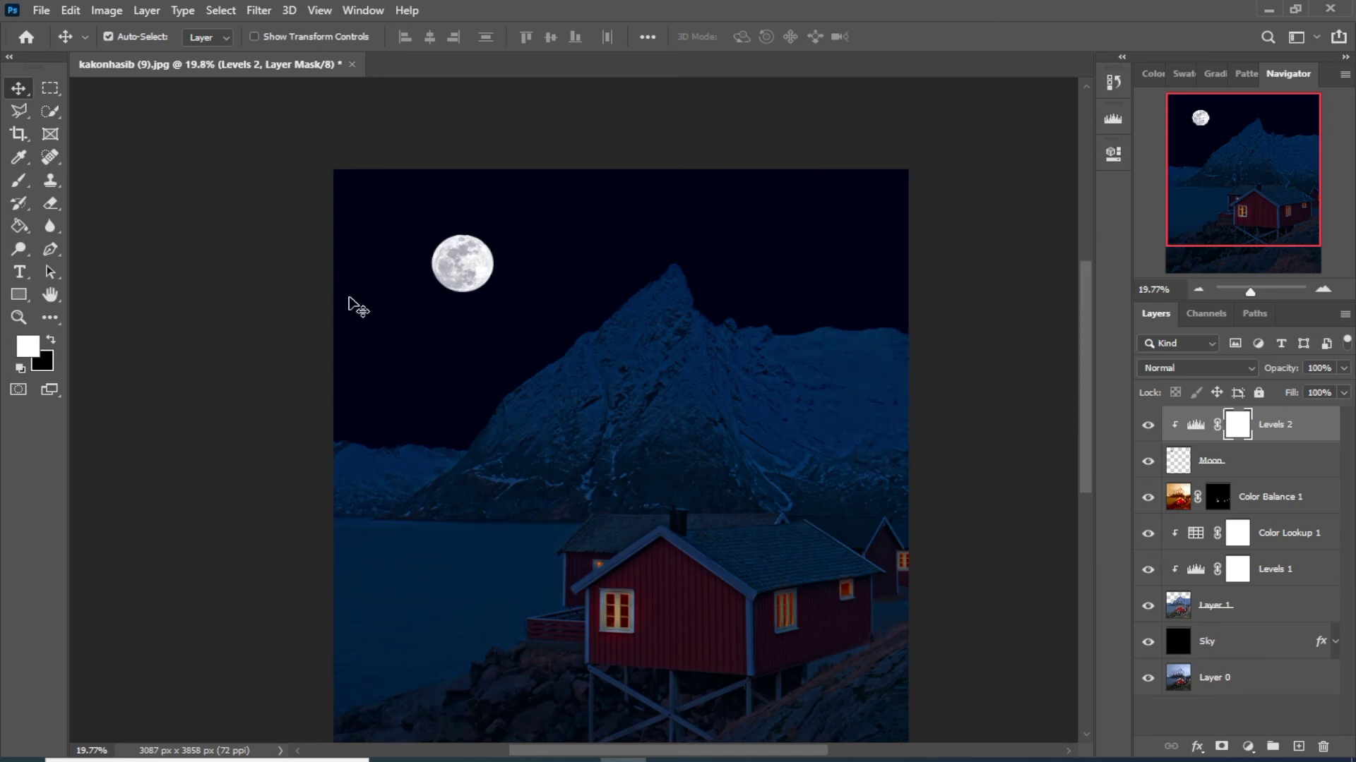
drag(484, 282, 484, 273)
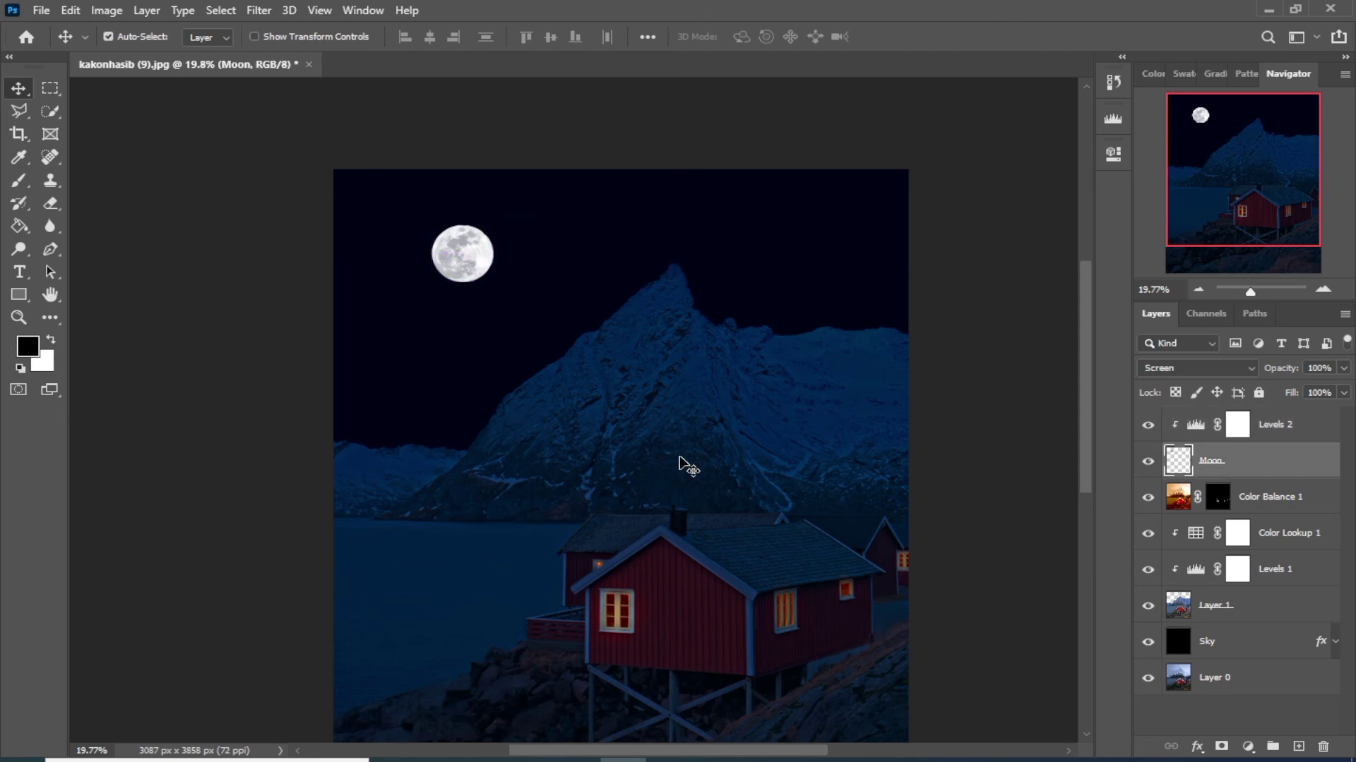
Enable an Outer Glow on the Moon layer, widening it to 250 px size.
right_click(1229, 462)
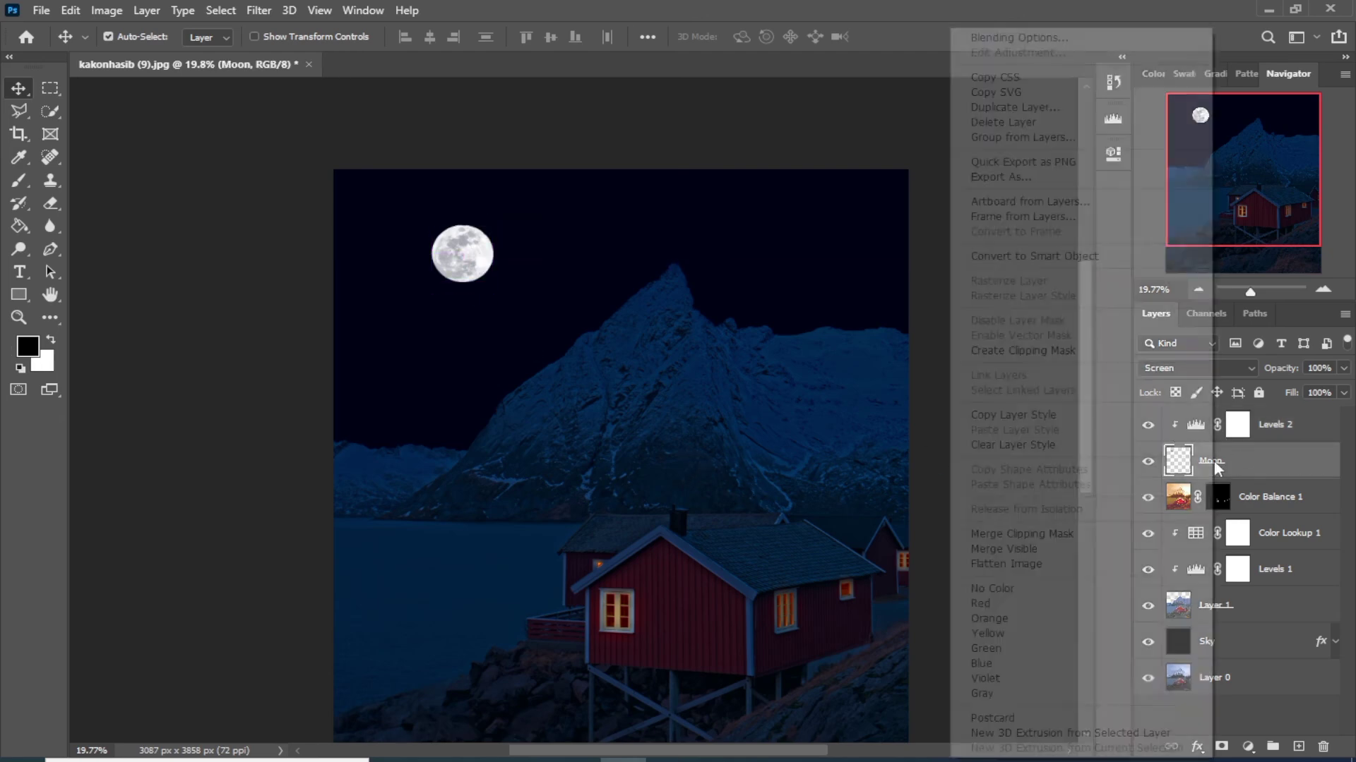
click(1023, 41)
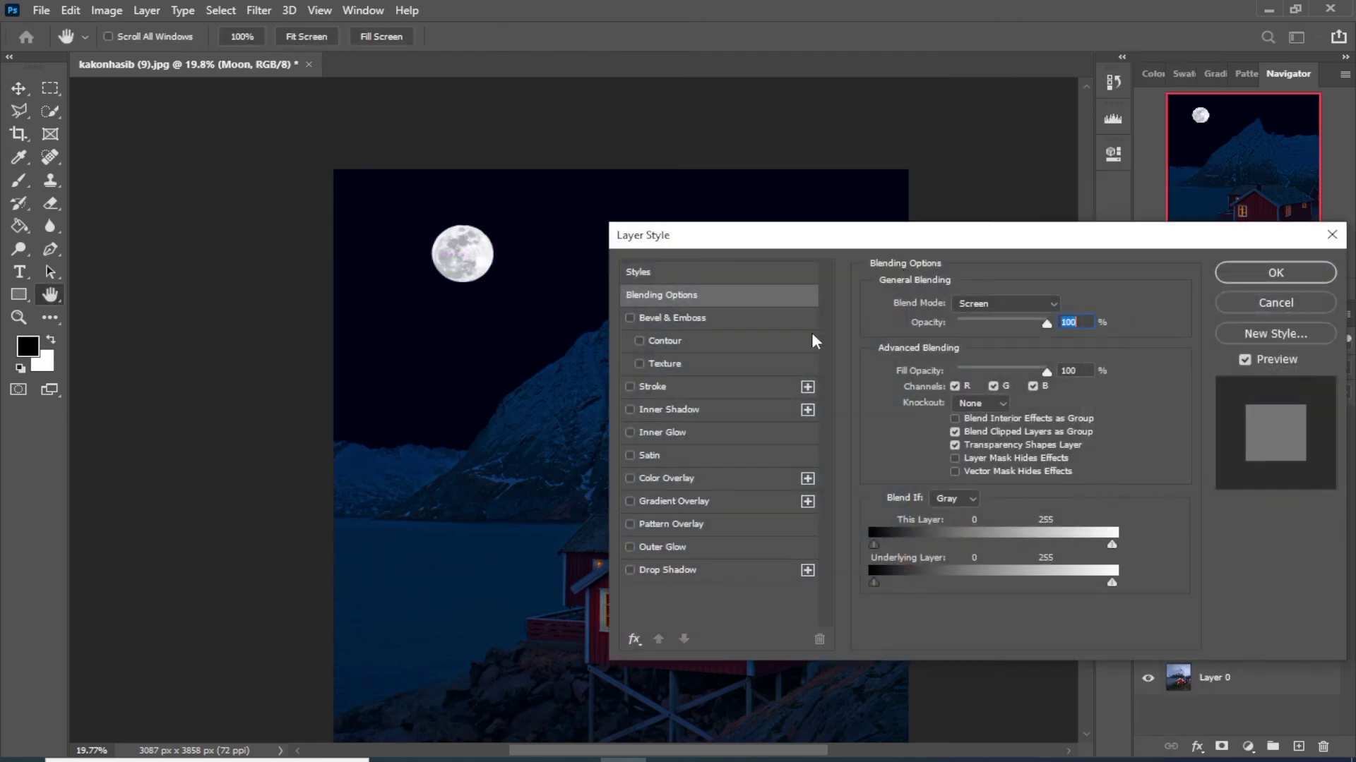
click(646, 549)
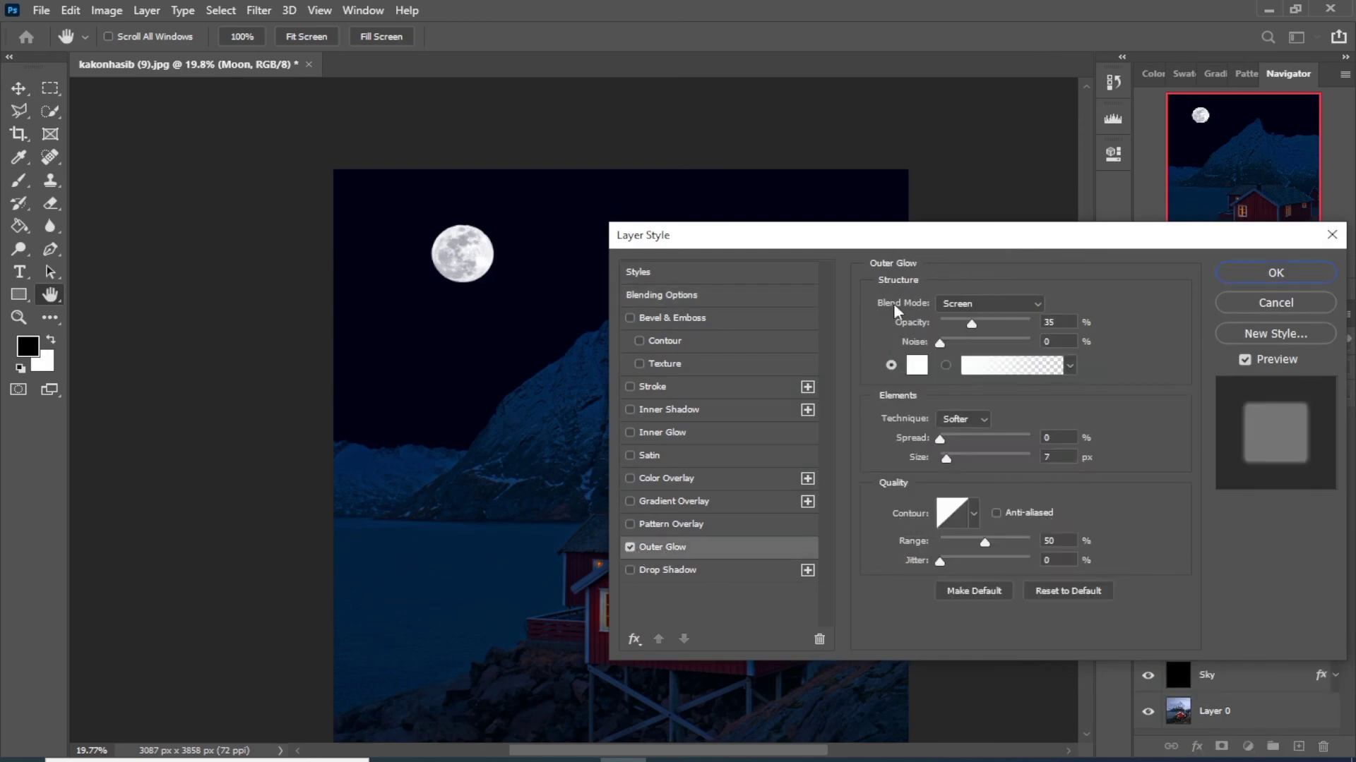
mouse_move(938, 236)
mouse_down()
mouse_move(906, 194)
mouse_move(882, 86)
mouse_up()
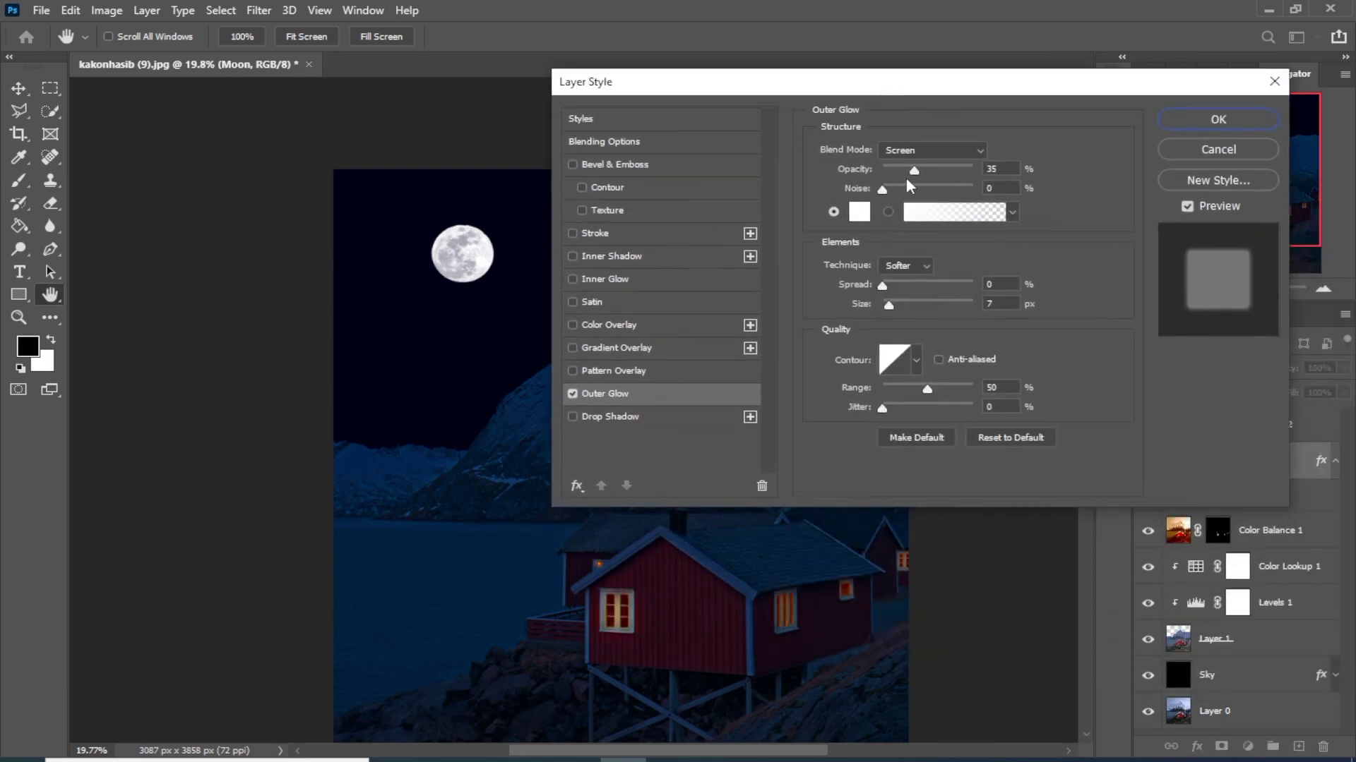
drag(914, 172, 917, 168)
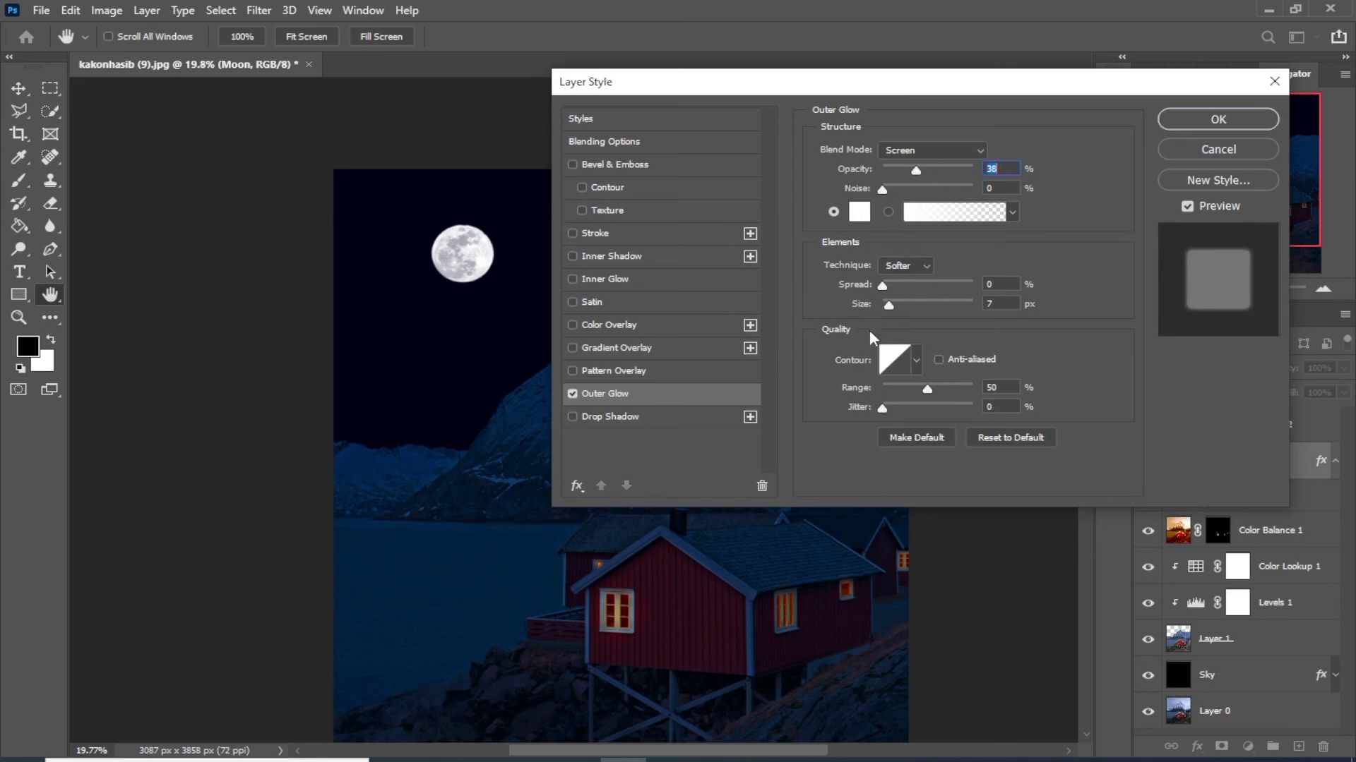
drag(891, 306, 990, 305)
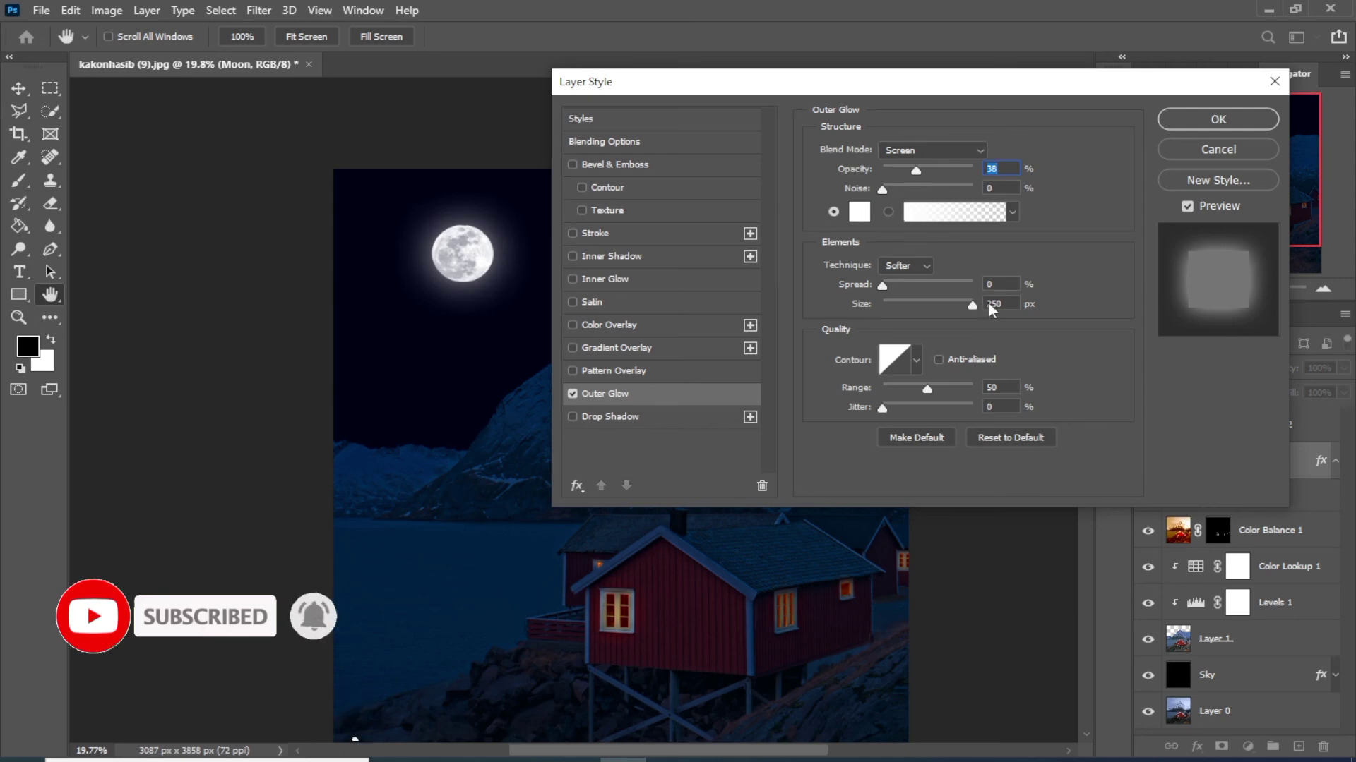
drag(916, 172, 908, 171)
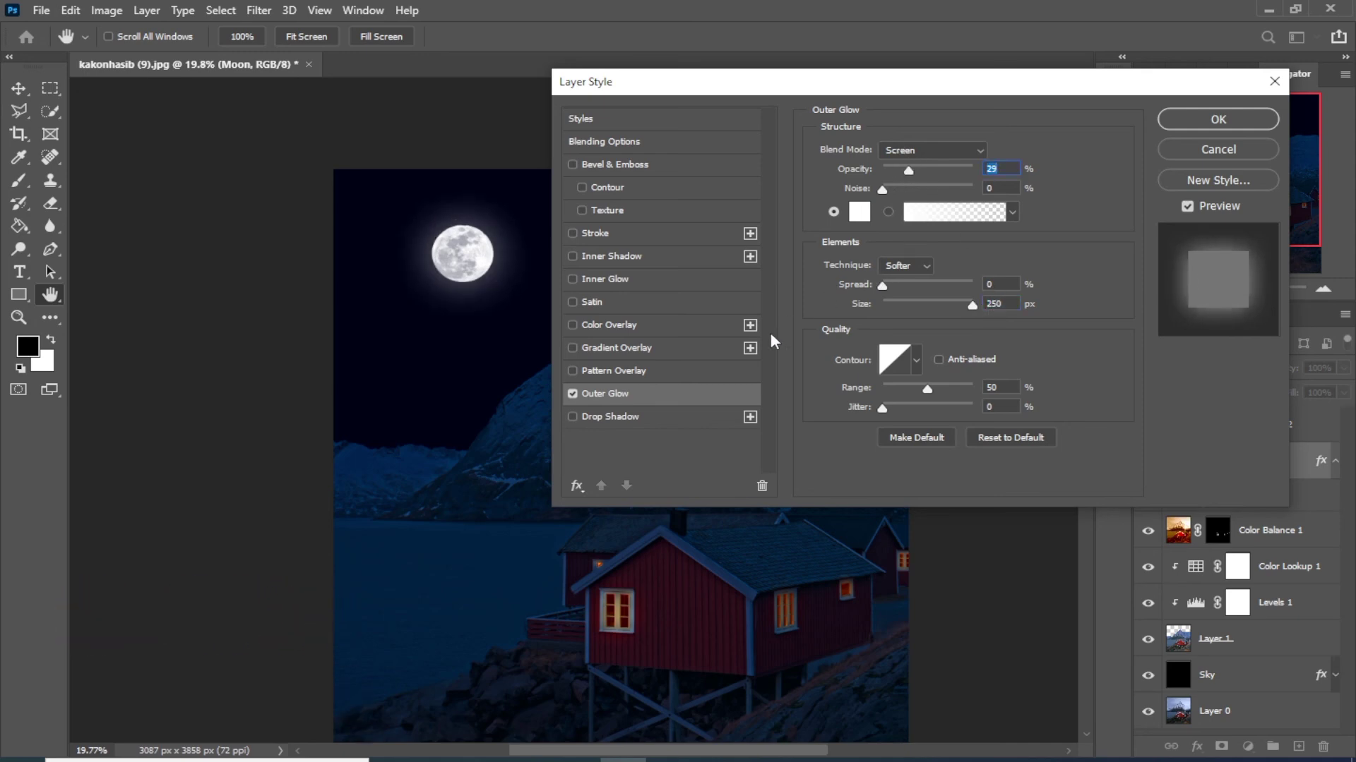
Make the glow pale blue (e1f0fc) with spread 0 and 38% opacity, and apply it.
click(860, 214)
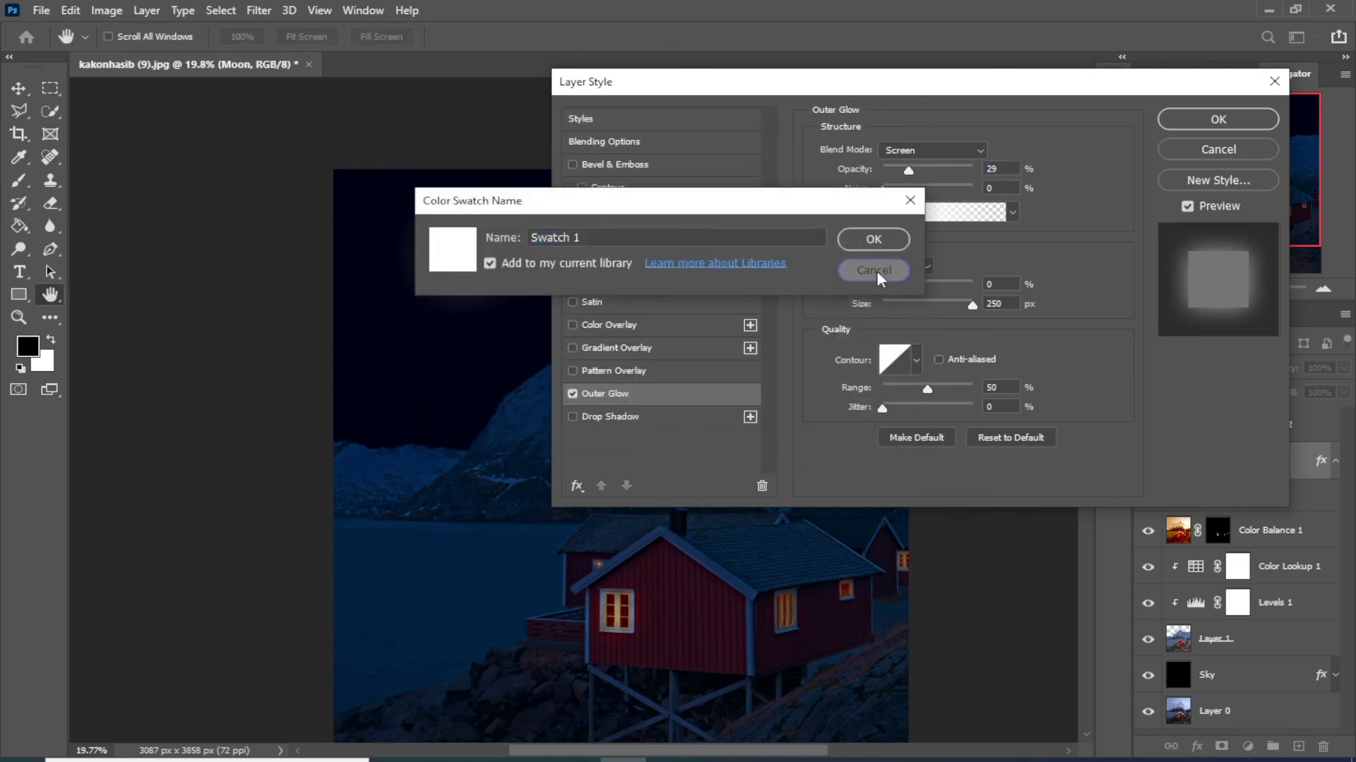
click(876, 269)
click(870, 182)
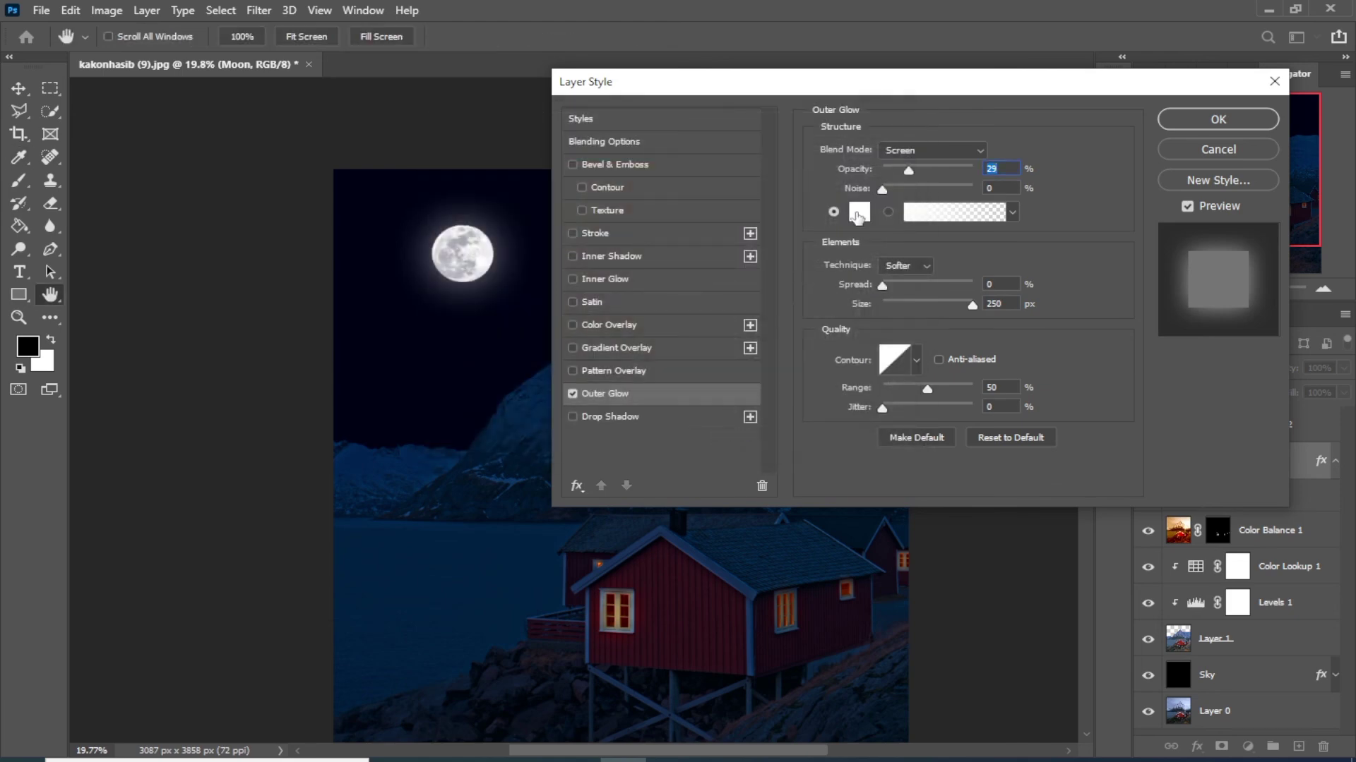
click(858, 212)
click(696, 254)
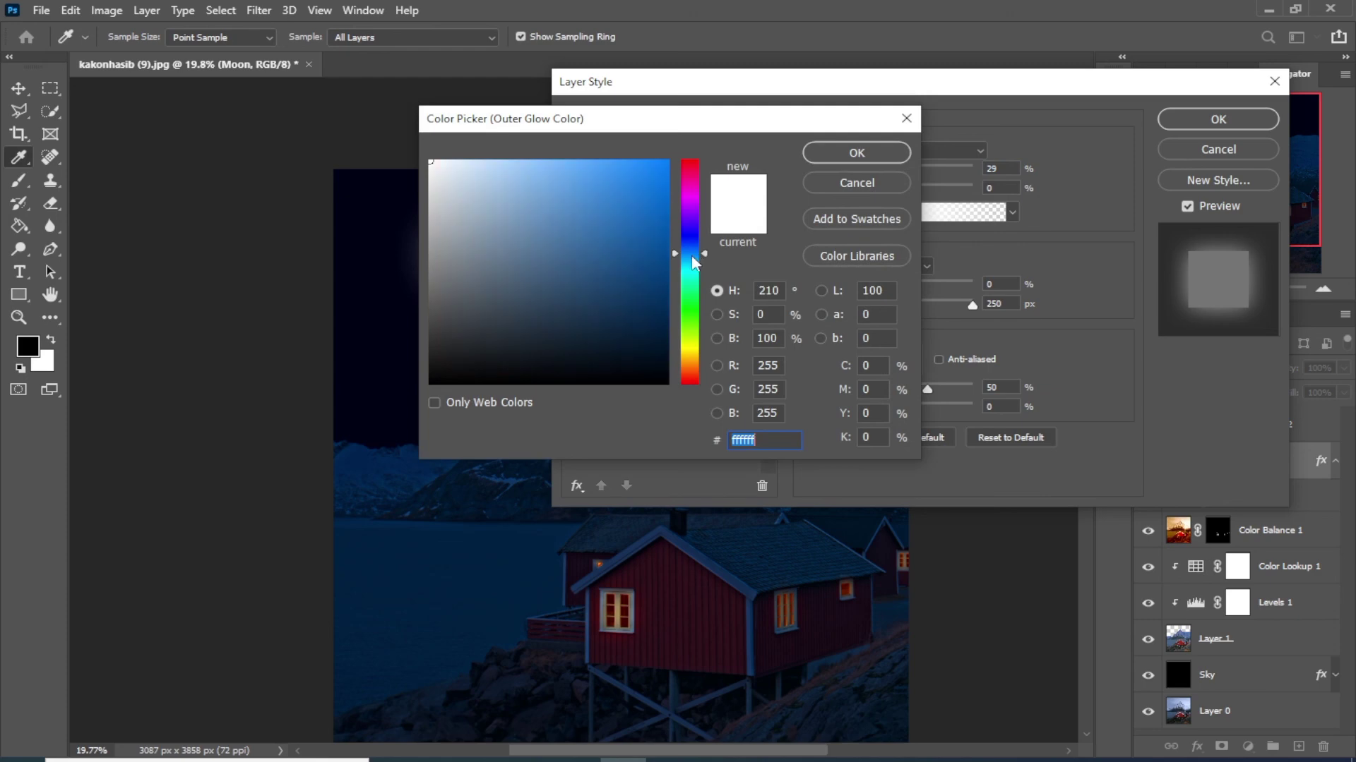
drag(503, 167, 454, 163)
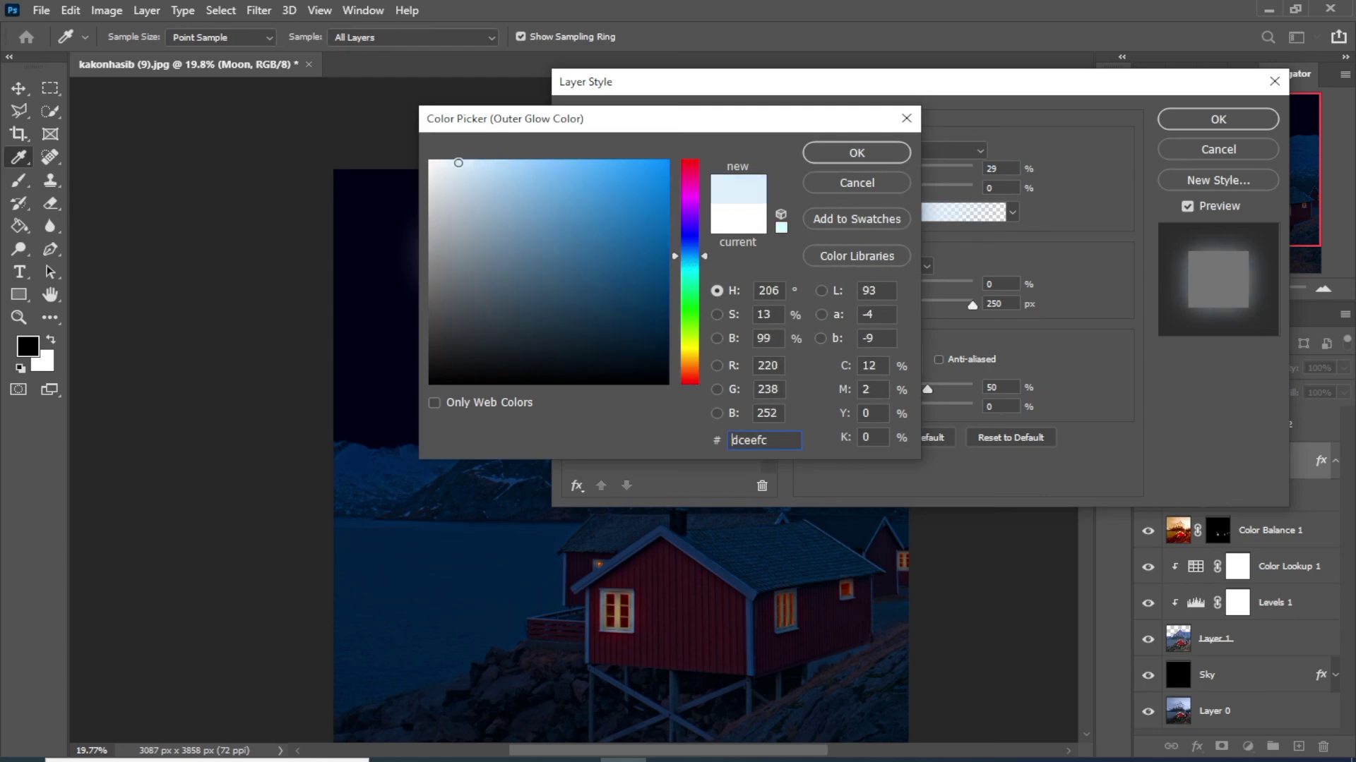
click(819, 152)
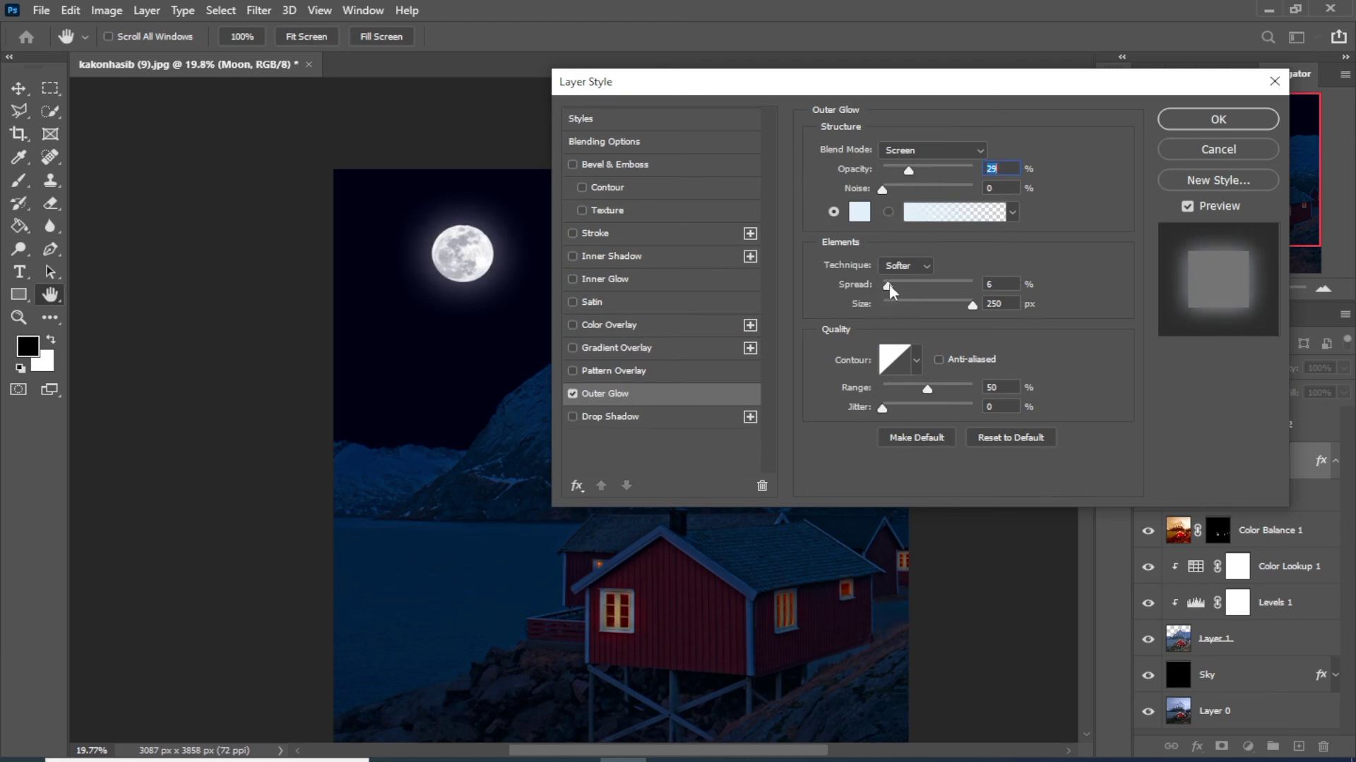
drag(887, 285, 882, 287)
drag(917, 171, 918, 170)
click(1204, 120)
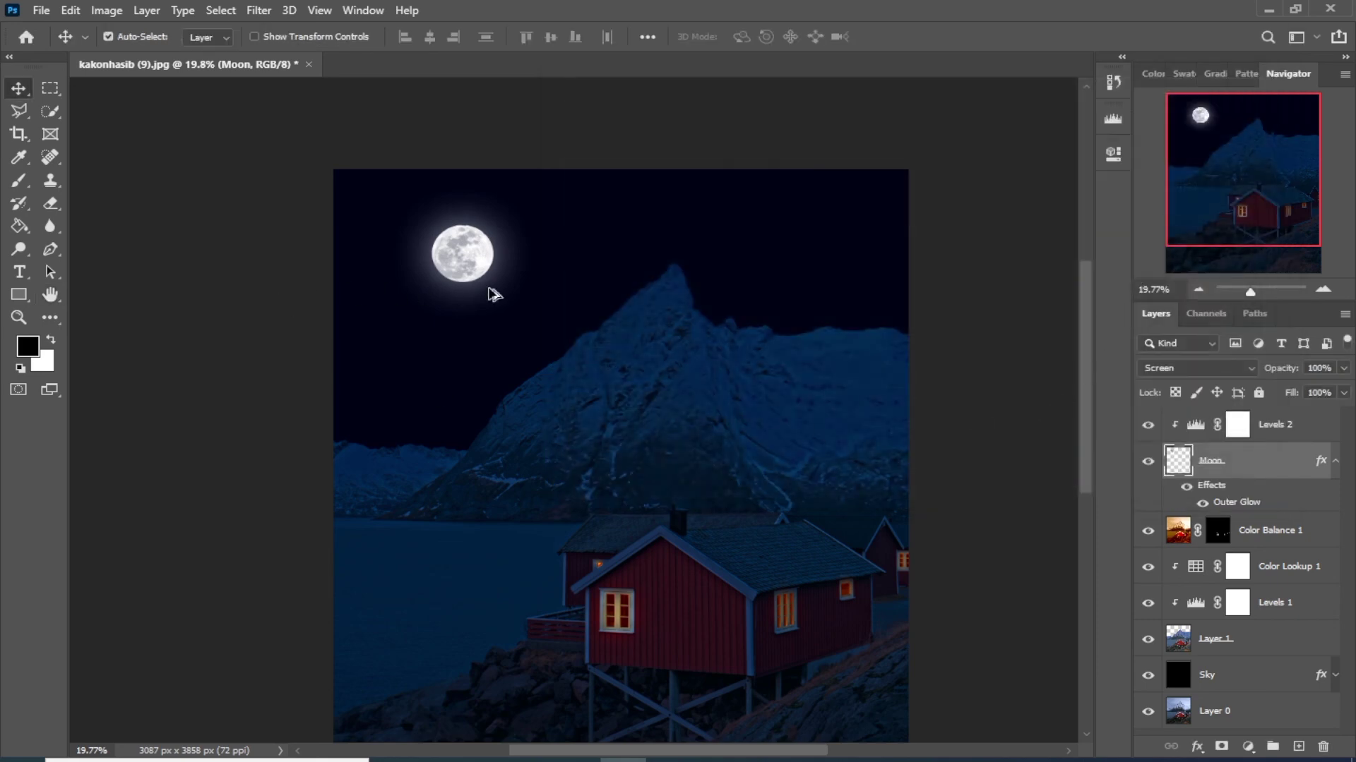
Group all layers from Sky up to Levels 2 into Group 1.
scroll(522, 311, down, 2)
click(932, 617)
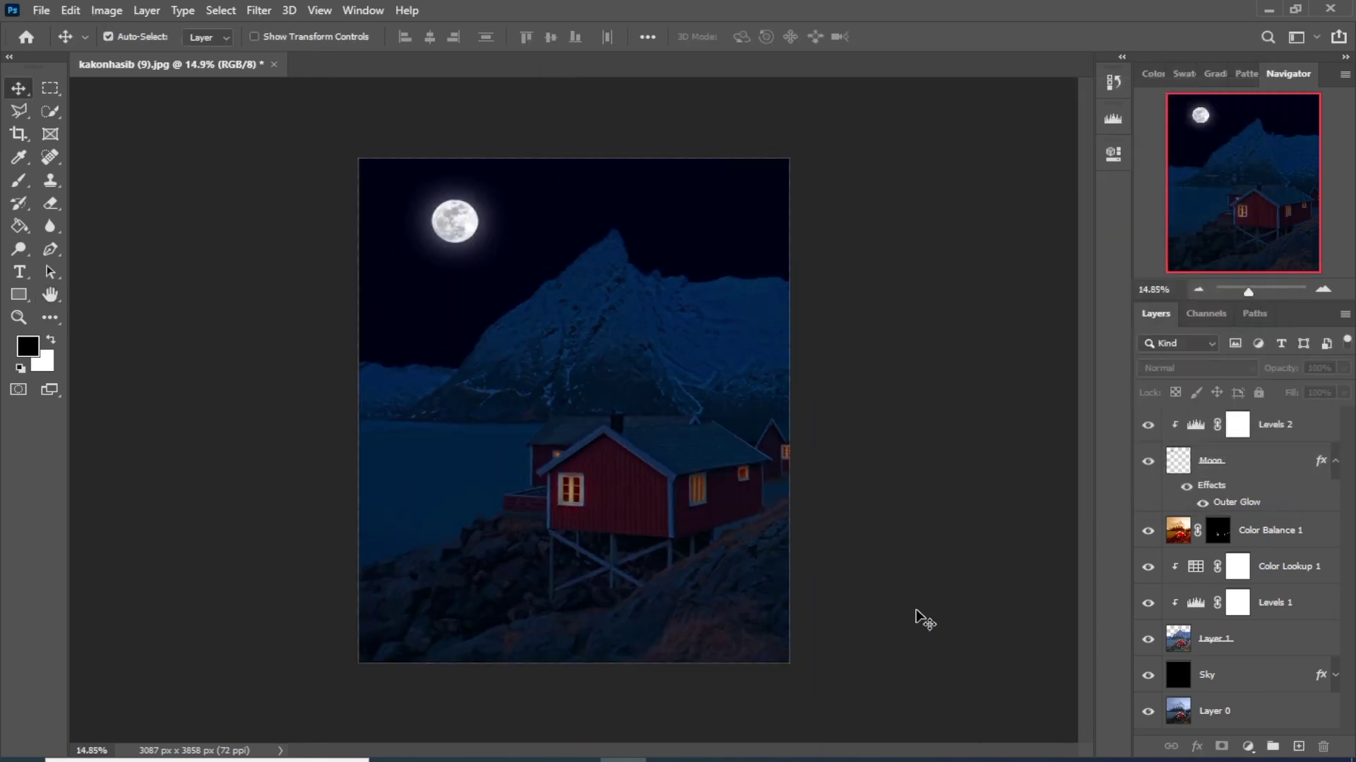
scroll(894, 603, up, 1)
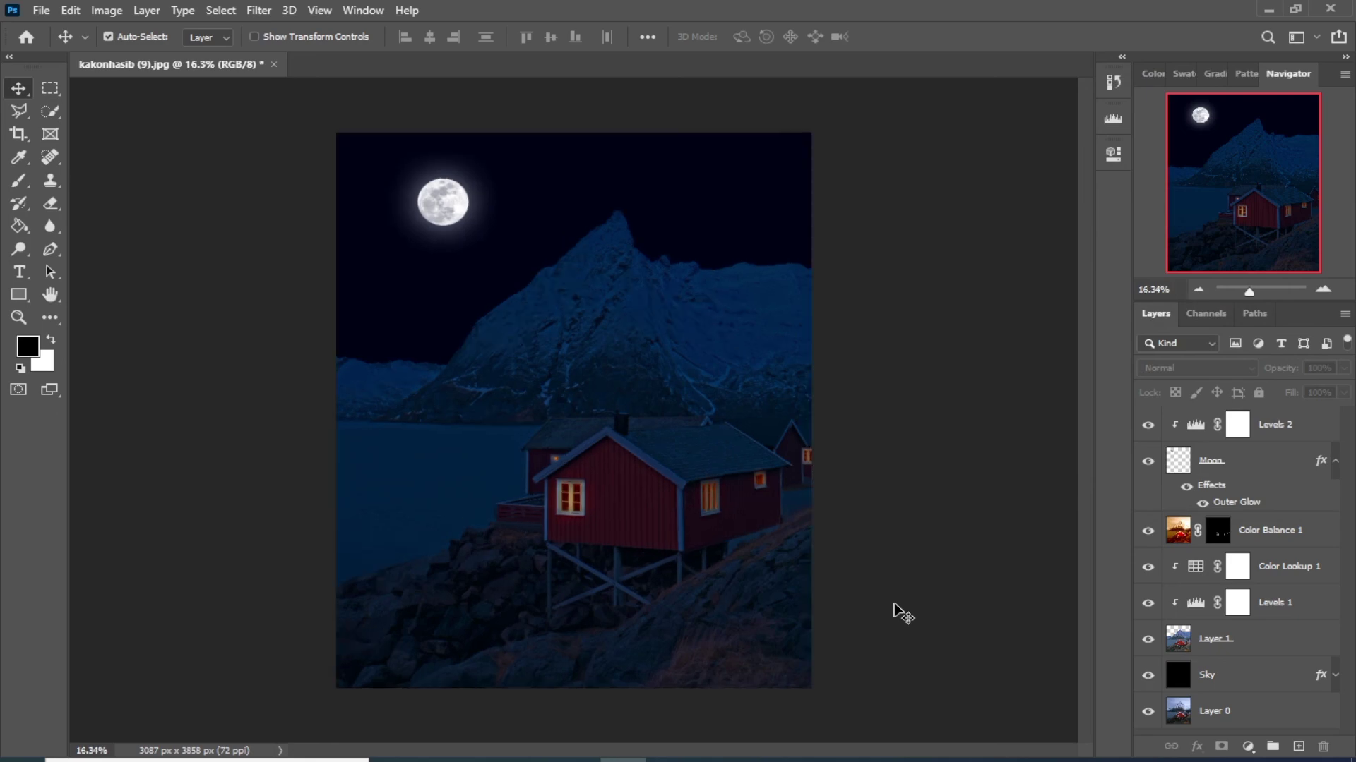
scroll(893, 603, up, 1)
scroll(894, 603, down, 1)
click(1243, 687)
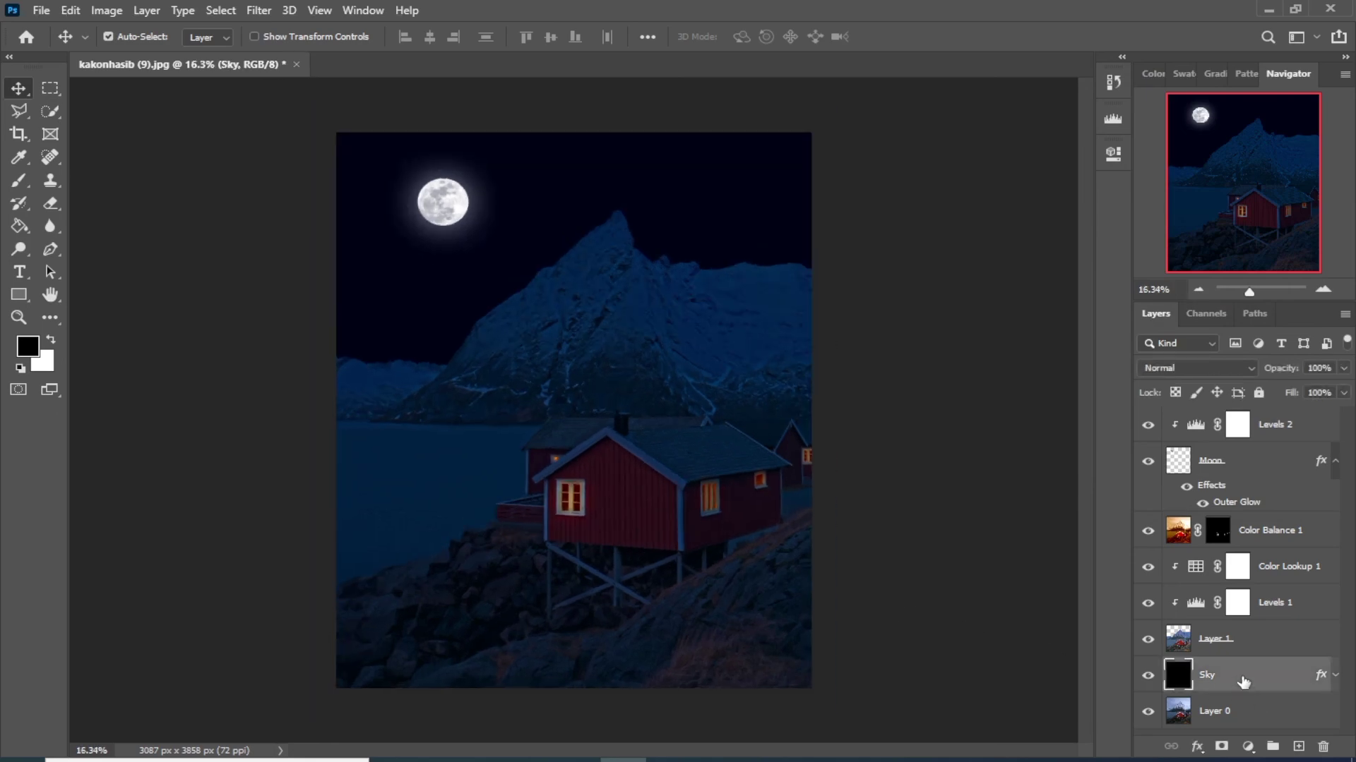
shift+click(1298, 426)
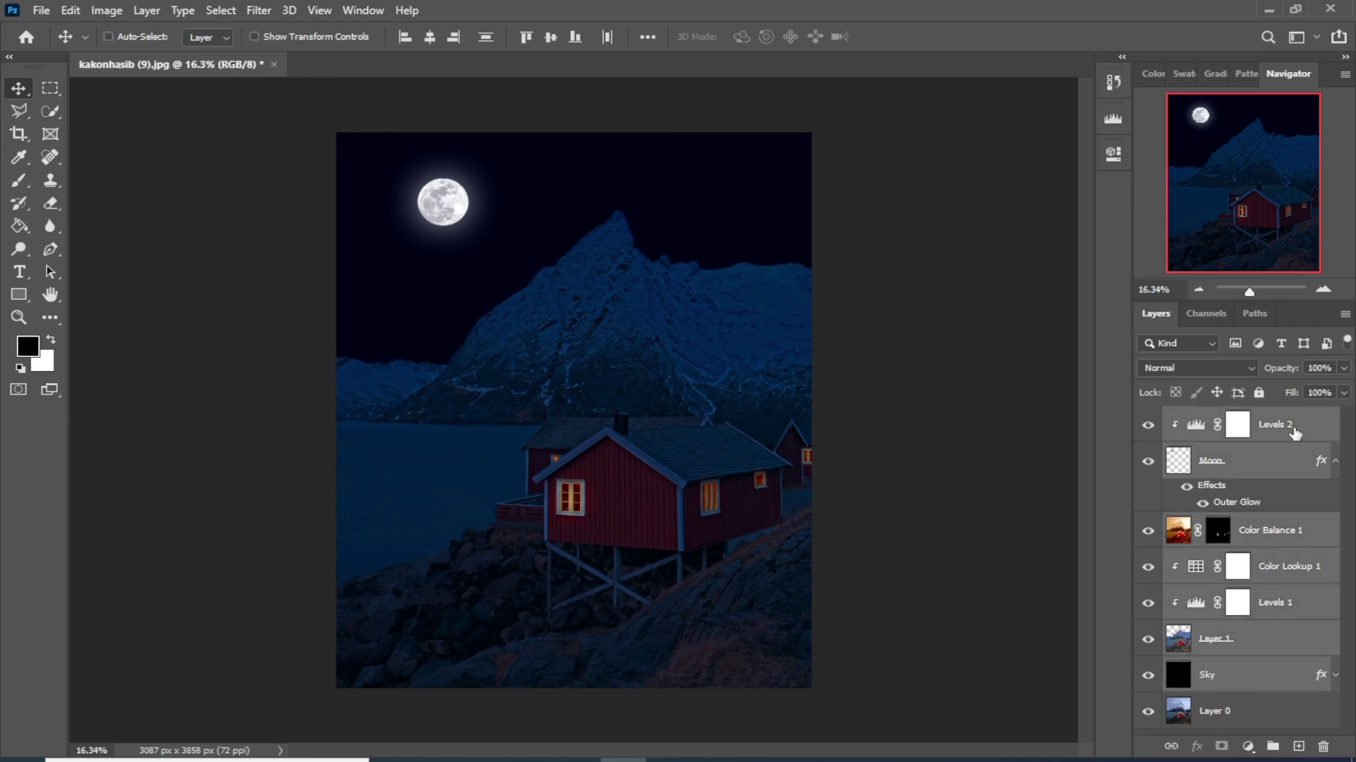
key(ctrl+g)
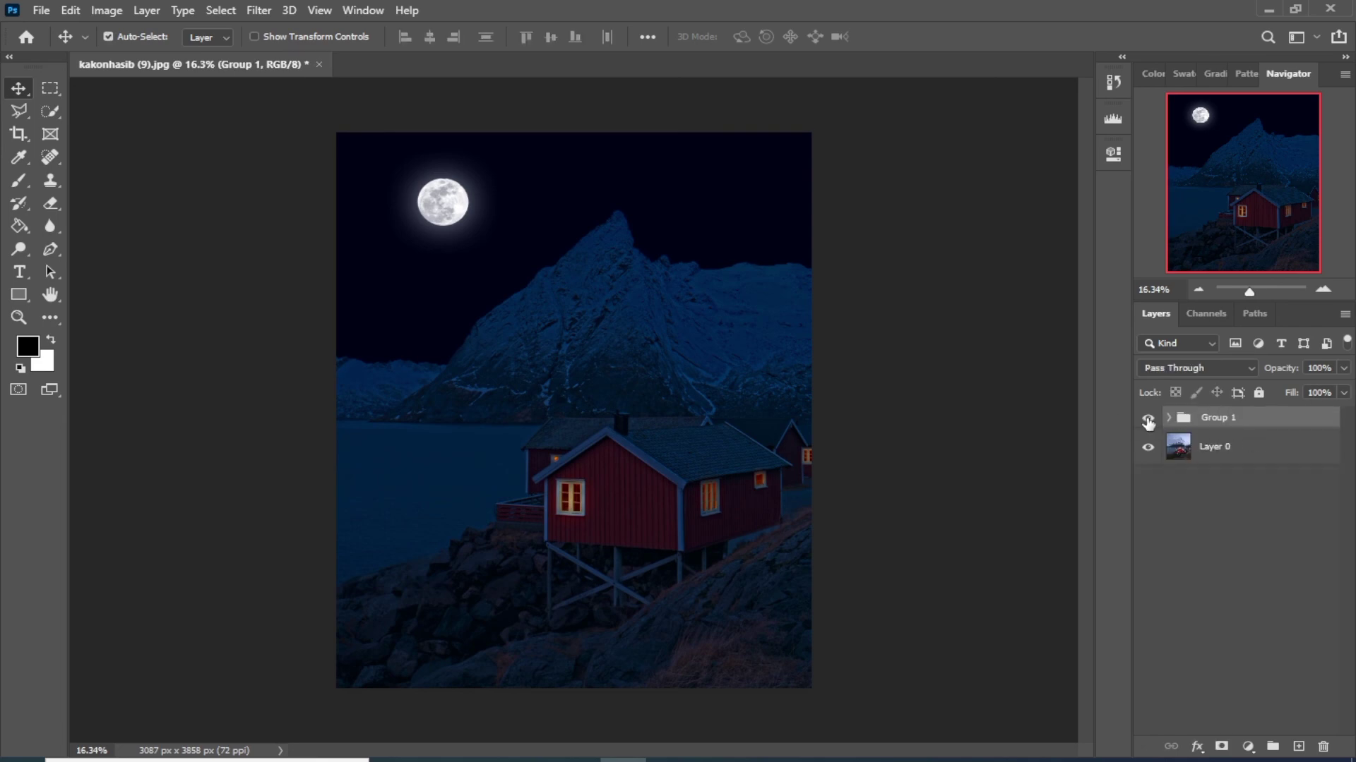
Toggle Group 1's visibility repeatedly to compare the night scene with the original photo.
click(1148, 420)
click(1148, 419)
click(1148, 419)
click(1148, 419)
click(1148, 420)
click(1149, 420)
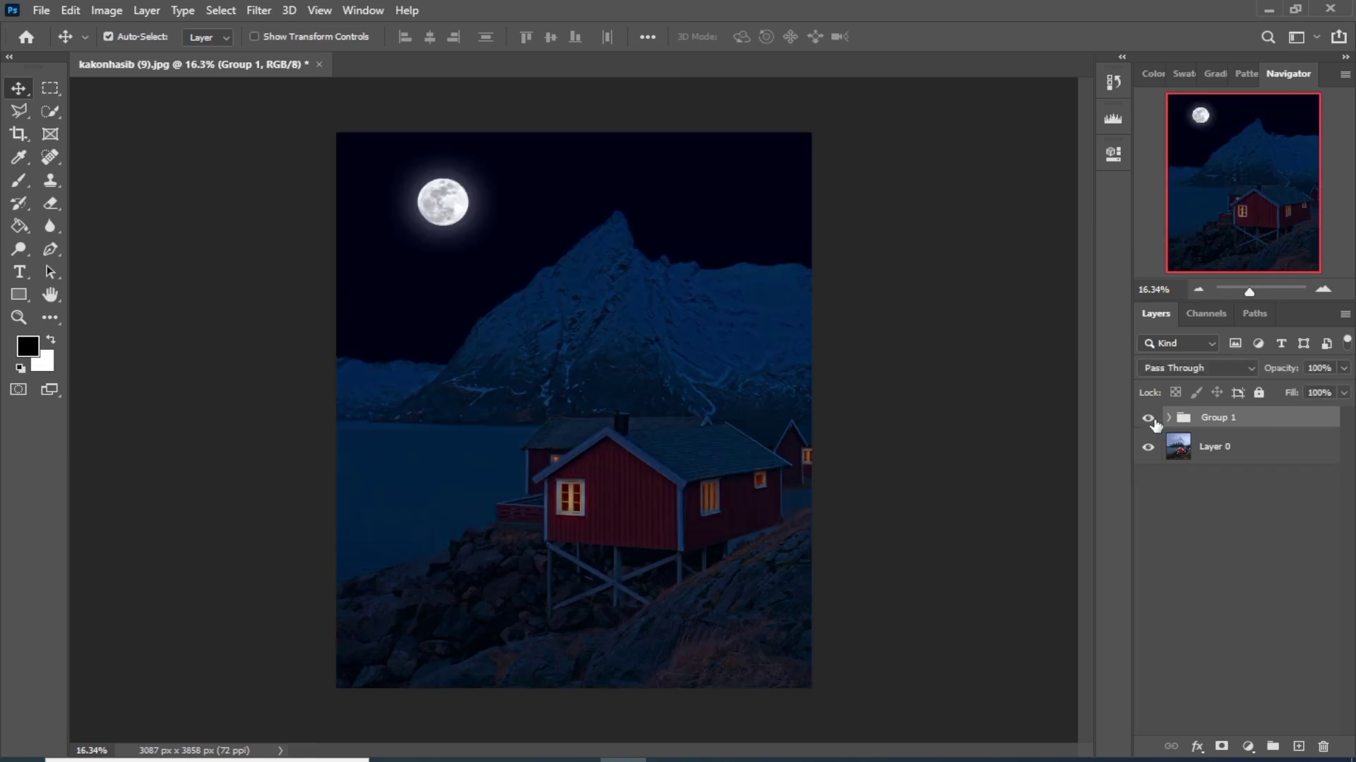